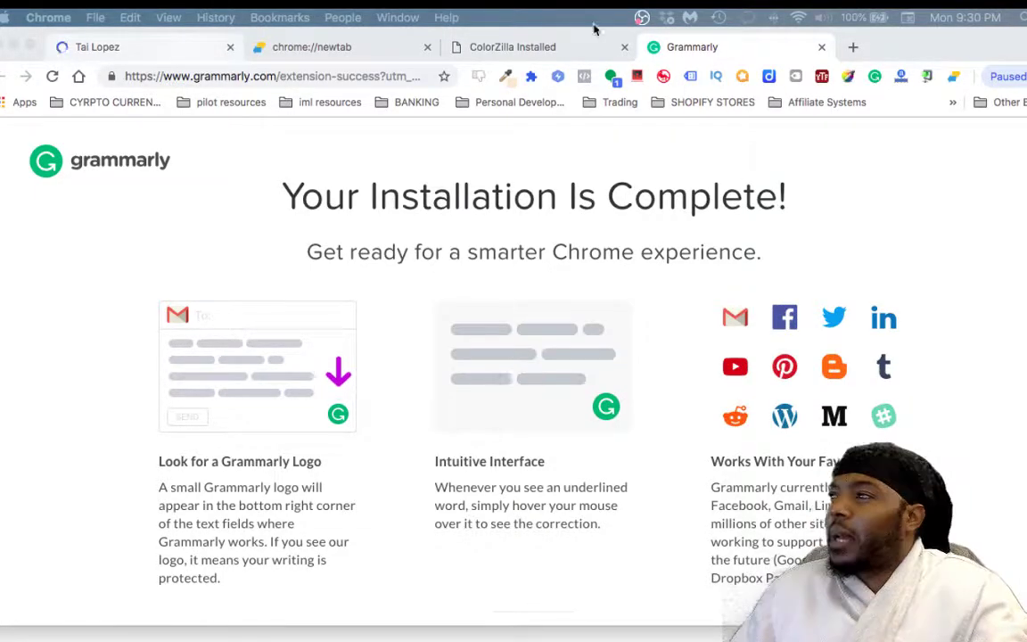
# Step: Run a Facebook search from Chrome's address bar with the 'face' shortcut
pyautogui.click(298, 76)
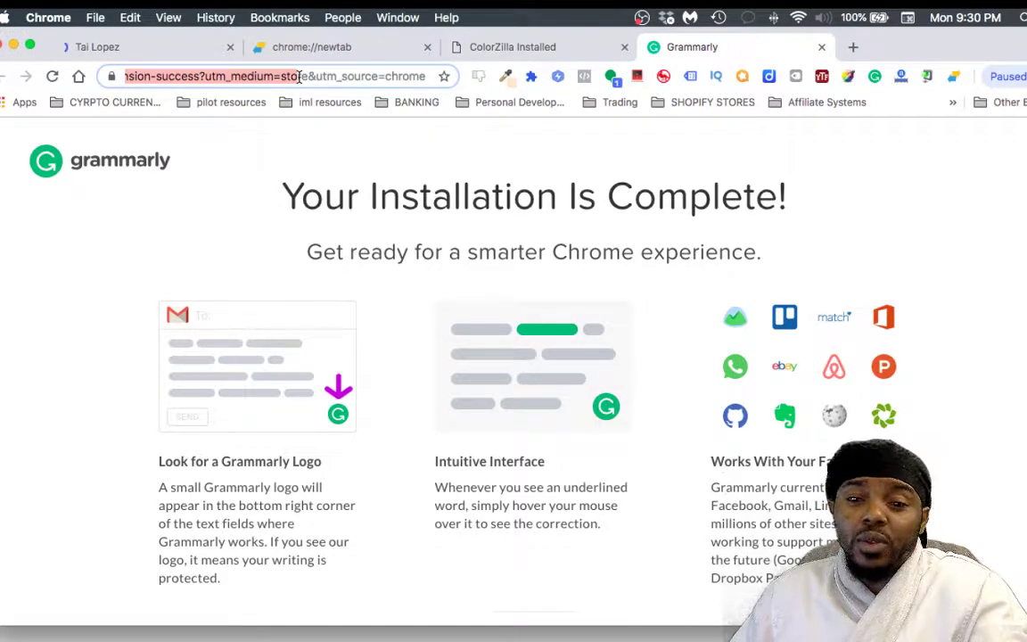
pyautogui.write('facebook.com')
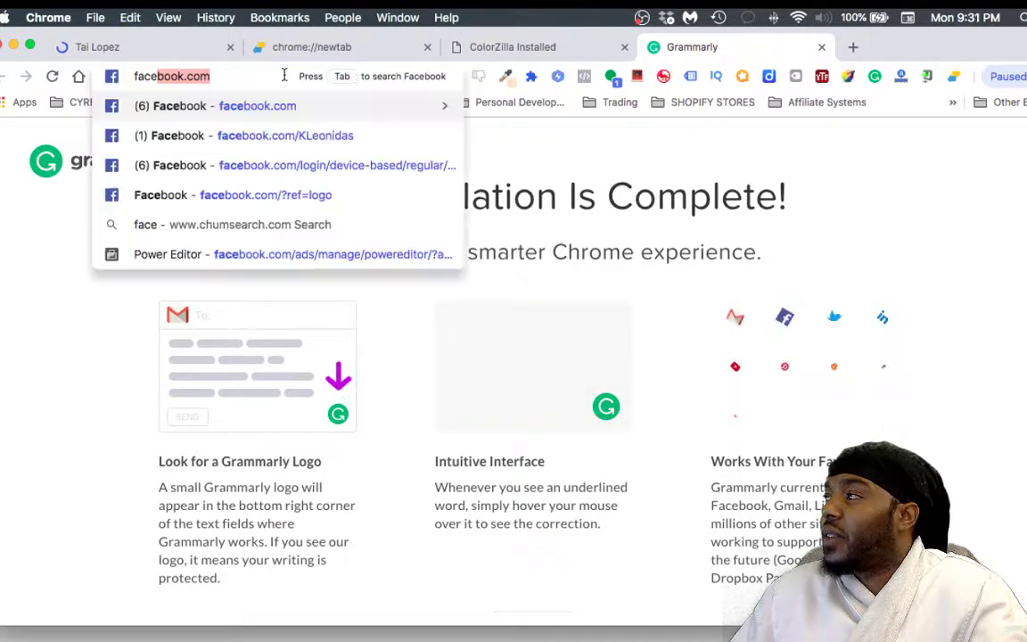
pyautogui.press('Tab')
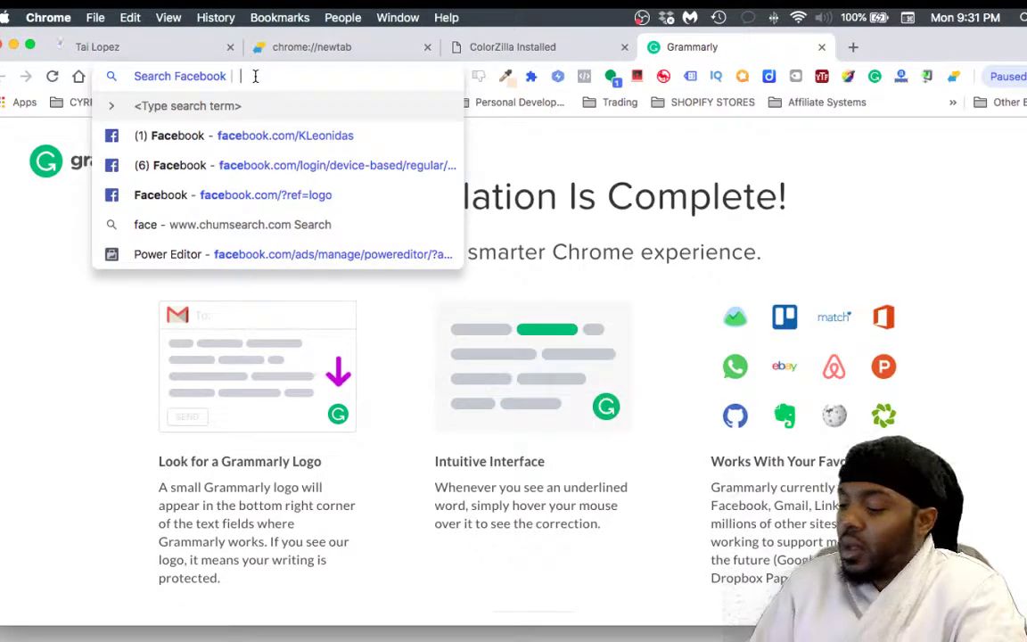
pyautogui.write('i')
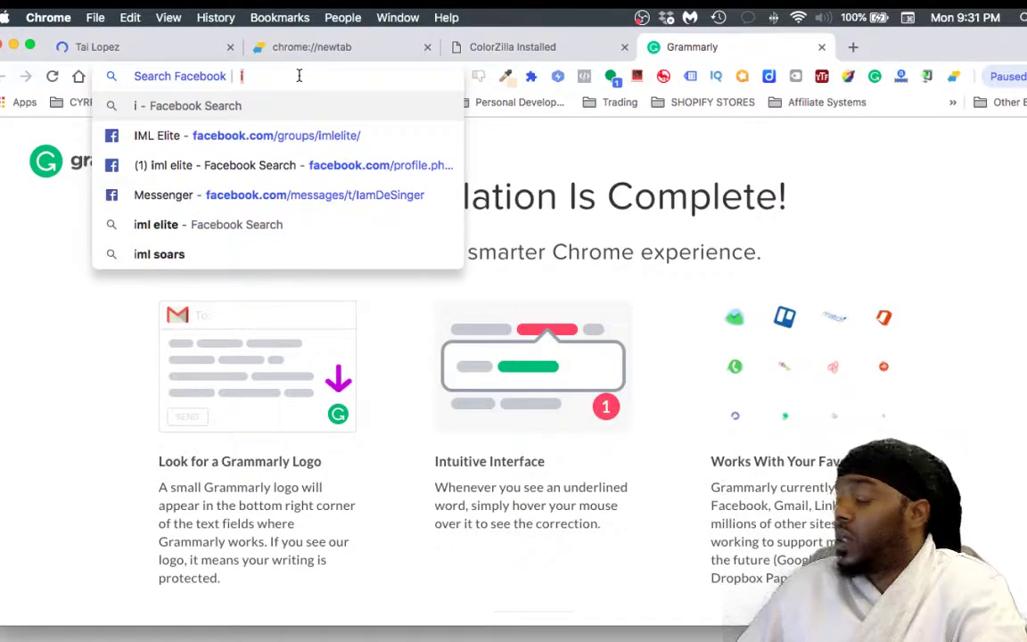
pyautogui.write('marketslive.com')
pyautogui.press('Return')
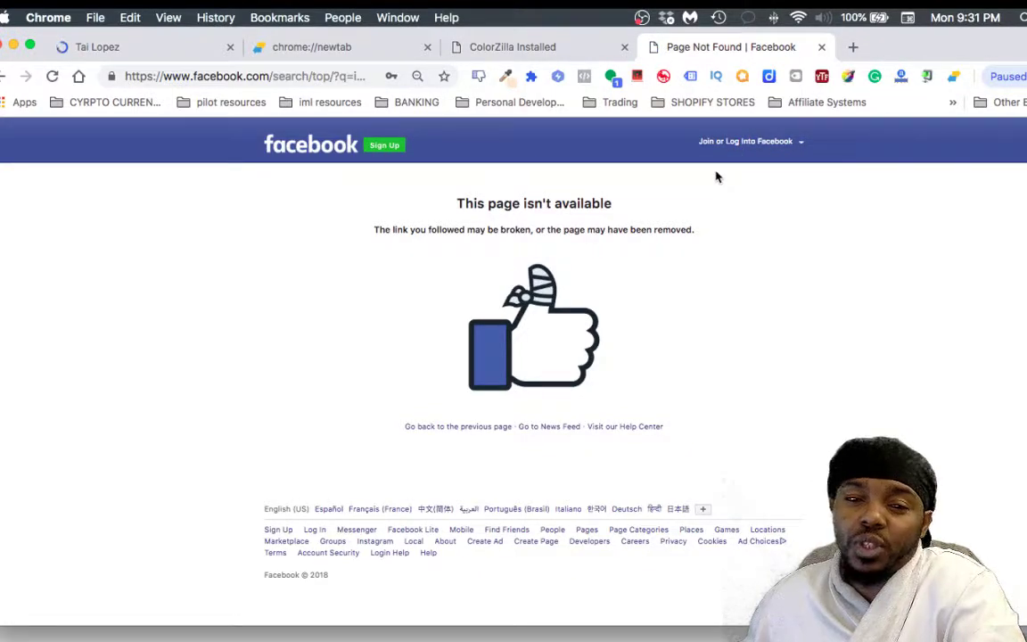
# Step: Open the News Feed, like the balloon kindness post, and check recent messages
pyautogui.click(318, 152)
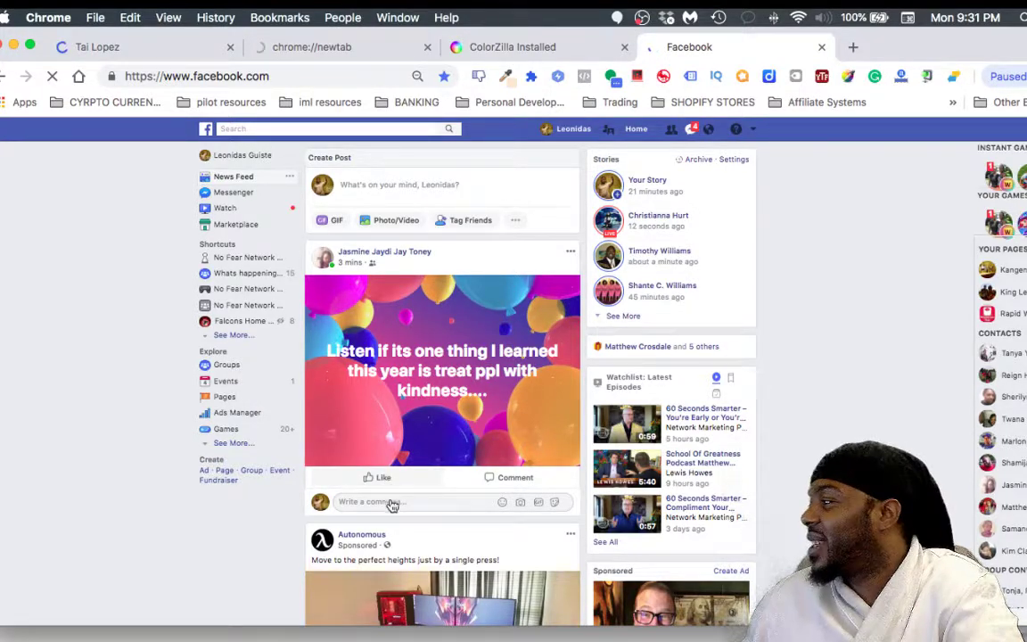
pyautogui.click(396, 486)
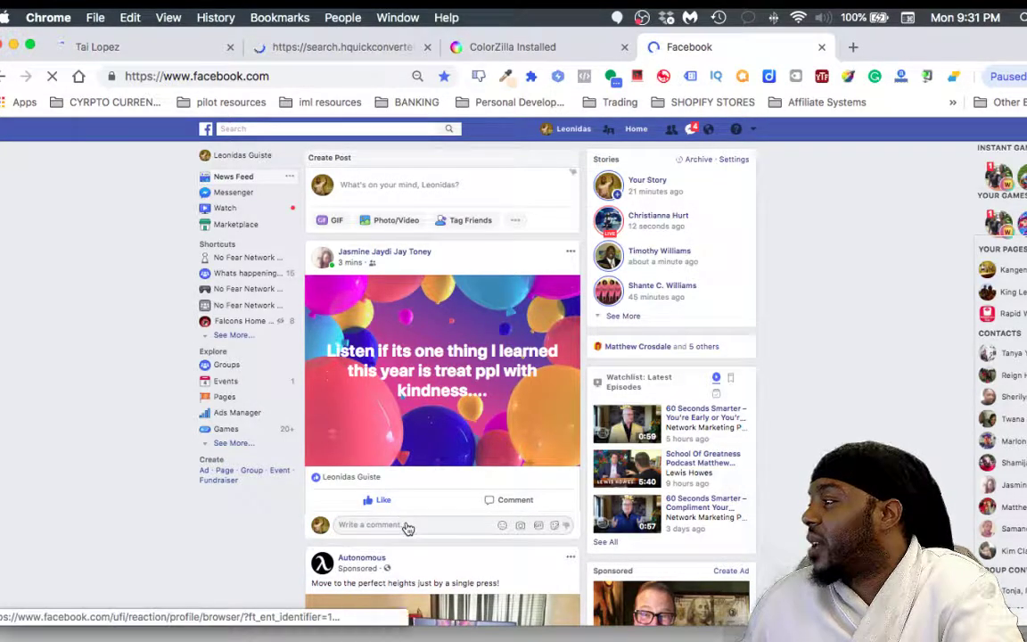
pyautogui.click(407, 527)
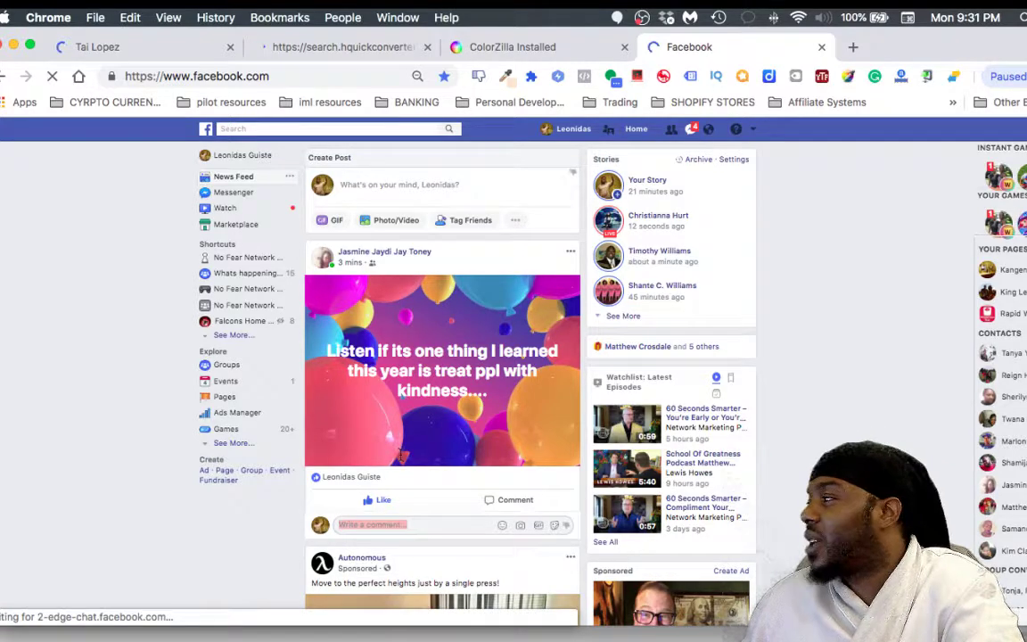
pyautogui.scroll(-1, 401, 463)
pyautogui.scroll(-2, 401, 464)
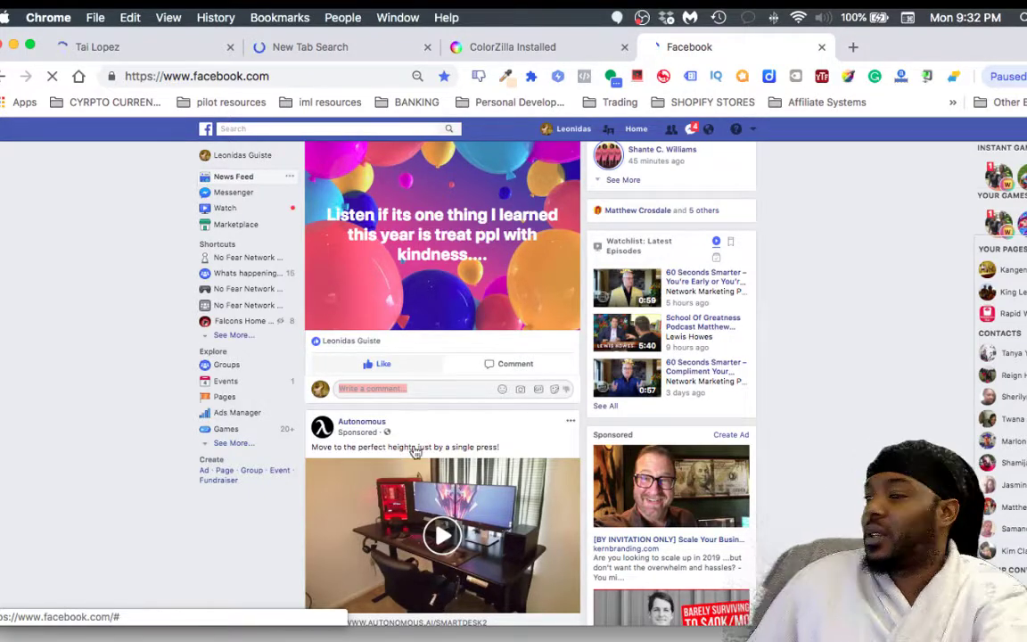
pyautogui.scroll(1, 562, 484)
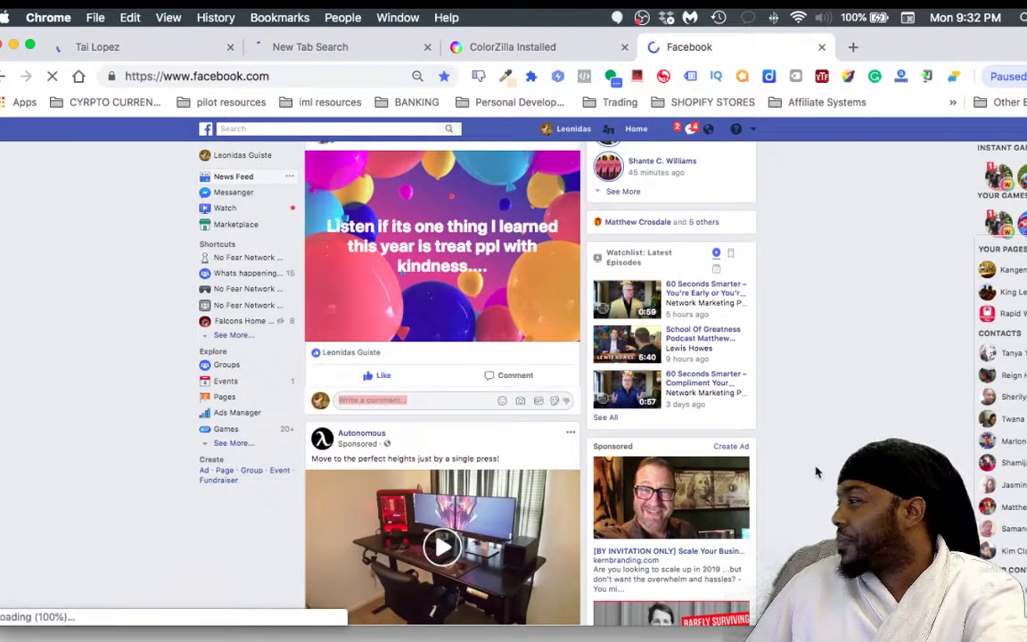
pyautogui.scroll(-1, 509, 403)
pyautogui.scroll(-3, 511, 406)
pyautogui.scroll(-1, 511, 406)
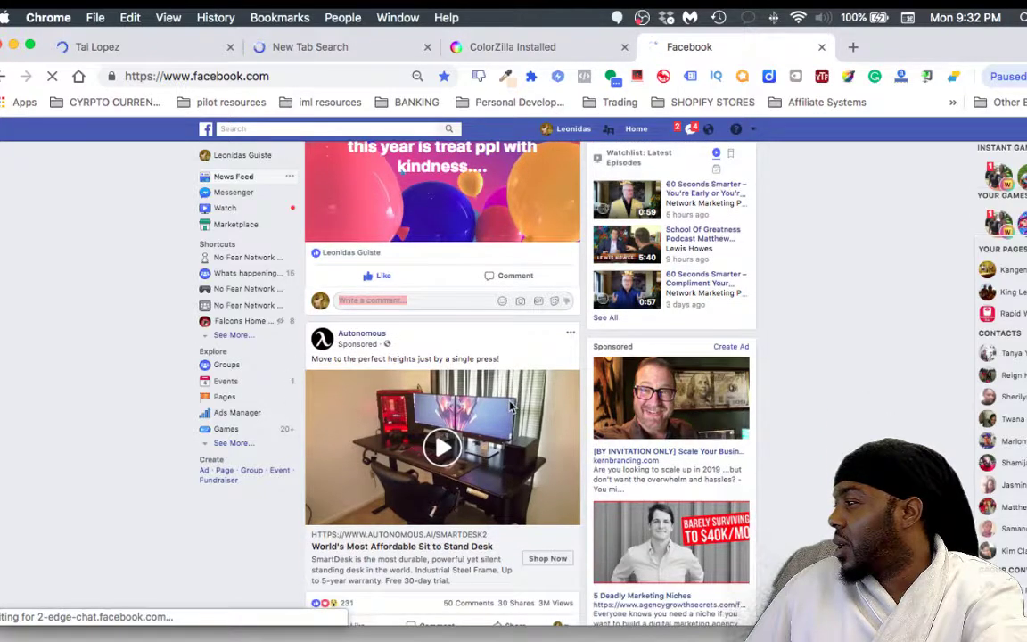
pyautogui.scroll(-5, 511, 405)
pyautogui.scroll(-1, 535, 375)
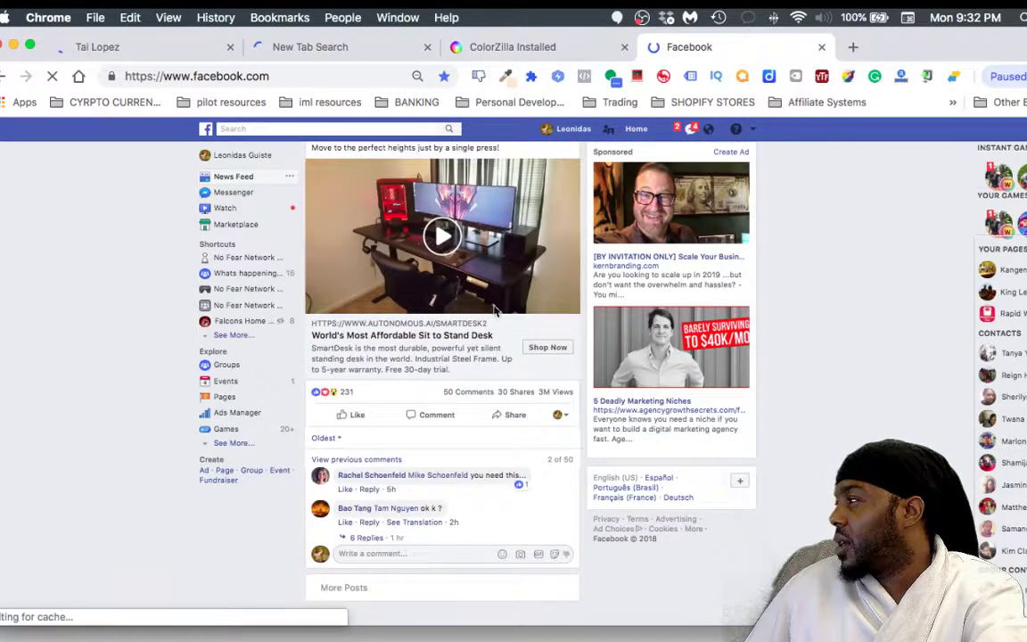
pyautogui.scroll(-2, 632, 246)
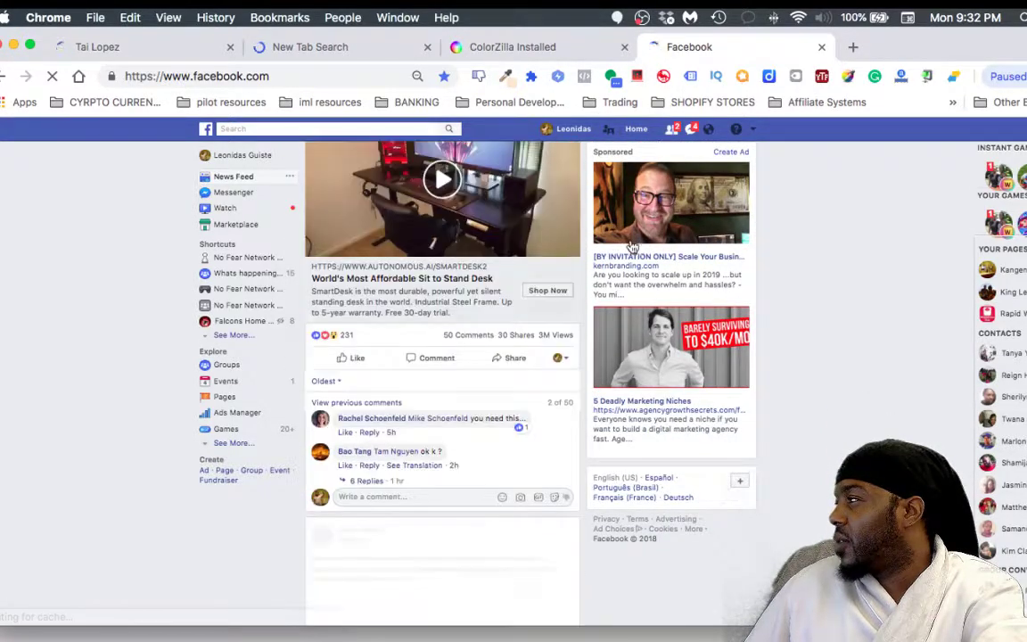
pyautogui.click(692, 130)
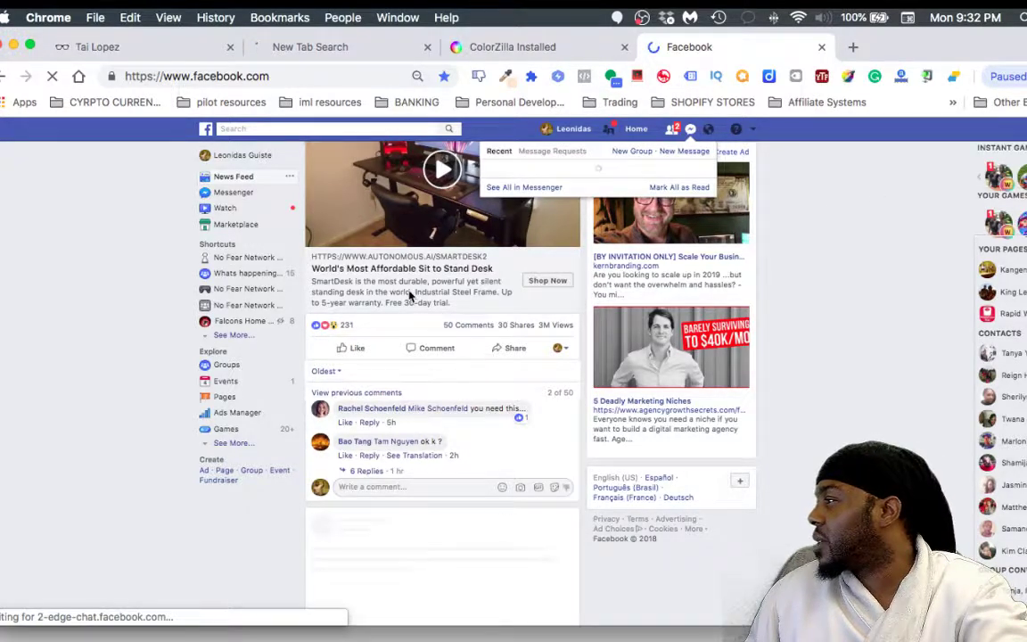
pyautogui.click(108, 268)
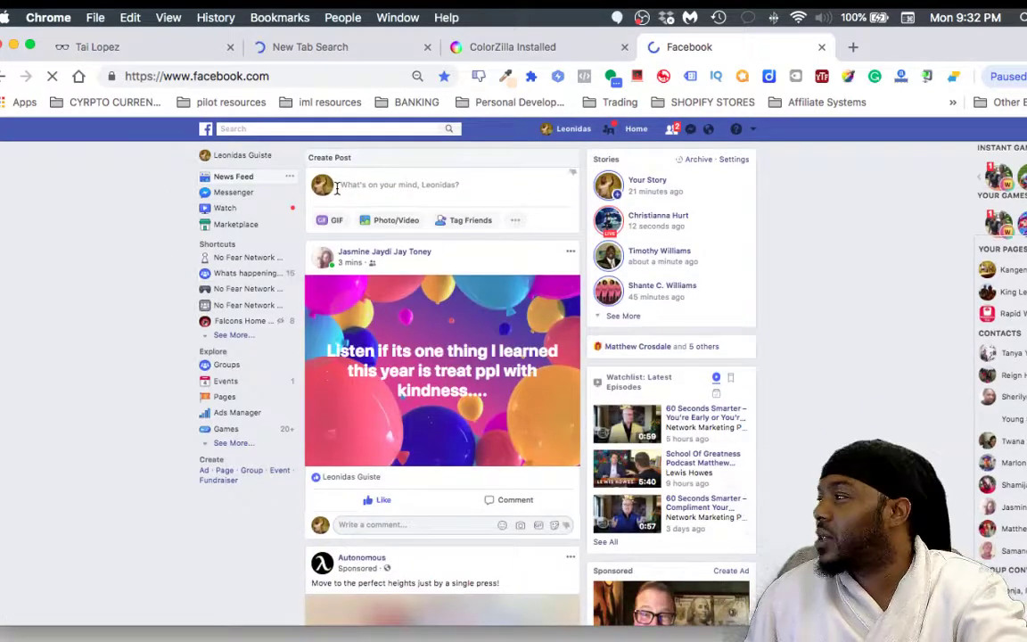
pyautogui.scroll(-3, 357, 231)
pyautogui.scroll(-4, 389, 286)
pyautogui.scroll(-3, 390, 292)
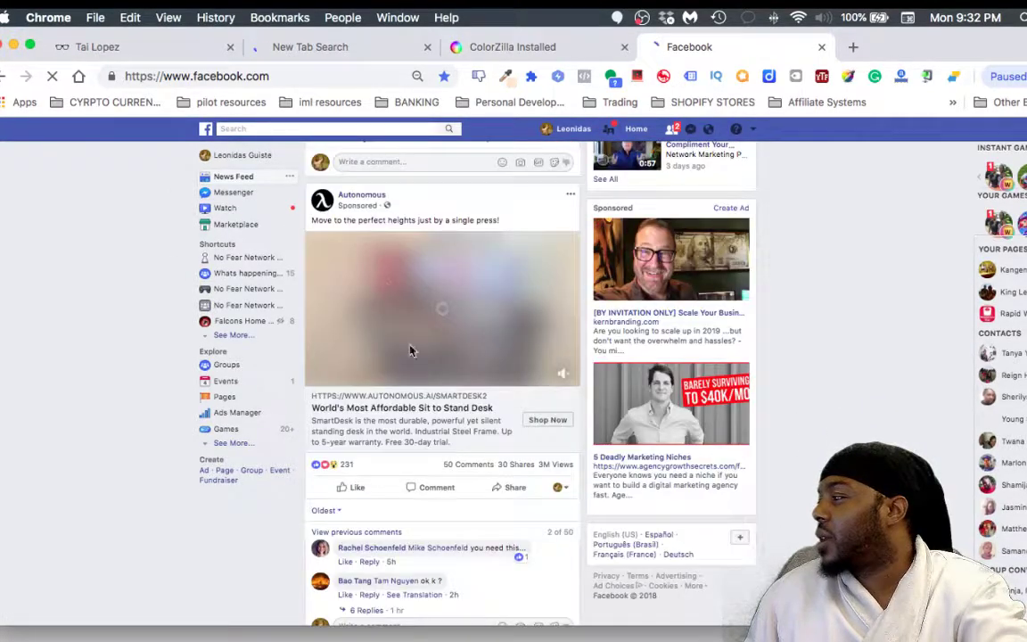
pyautogui.scroll(-2, 411, 351)
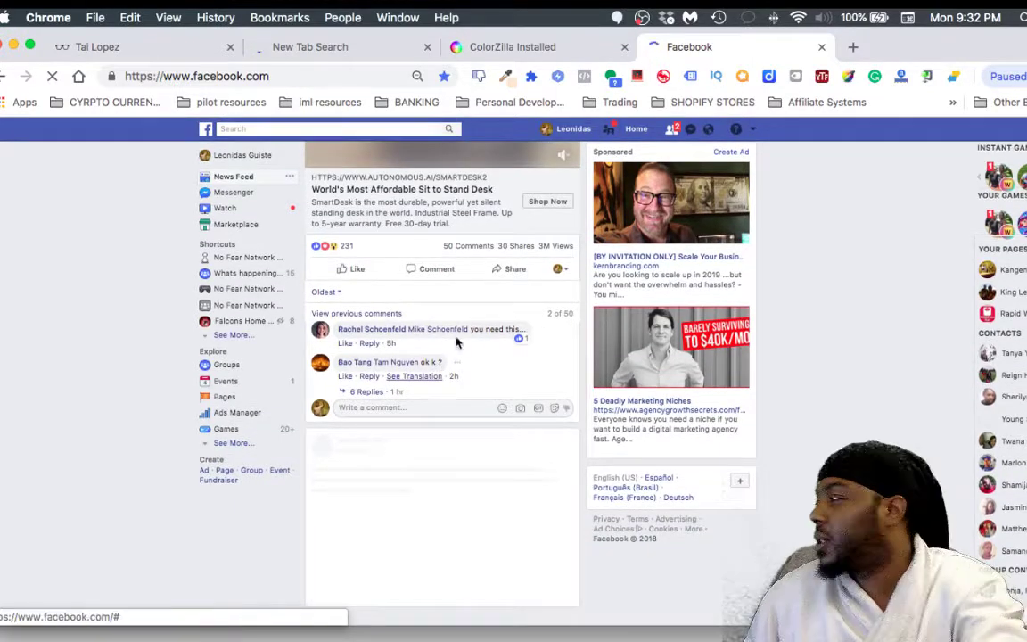
pyautogui.scroll(5, 254, 137)
pyautogui.scroll(2, 254, 137)
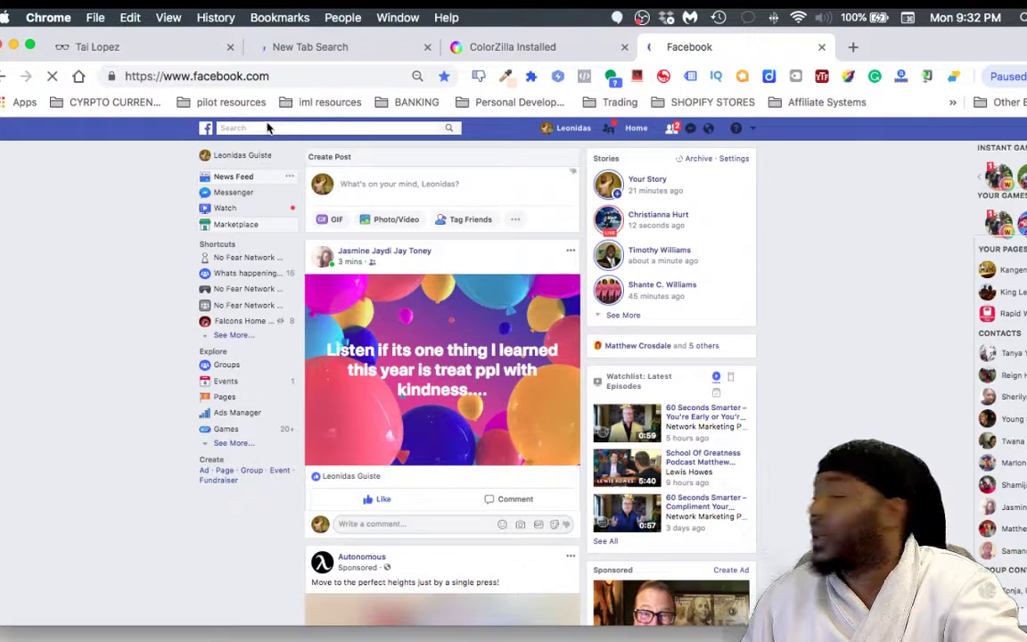
# Step: Search 'retired', dismiss the disk warning, and pick '#retiredin365 (paid members only)'
pyautogui.click(262, 129)
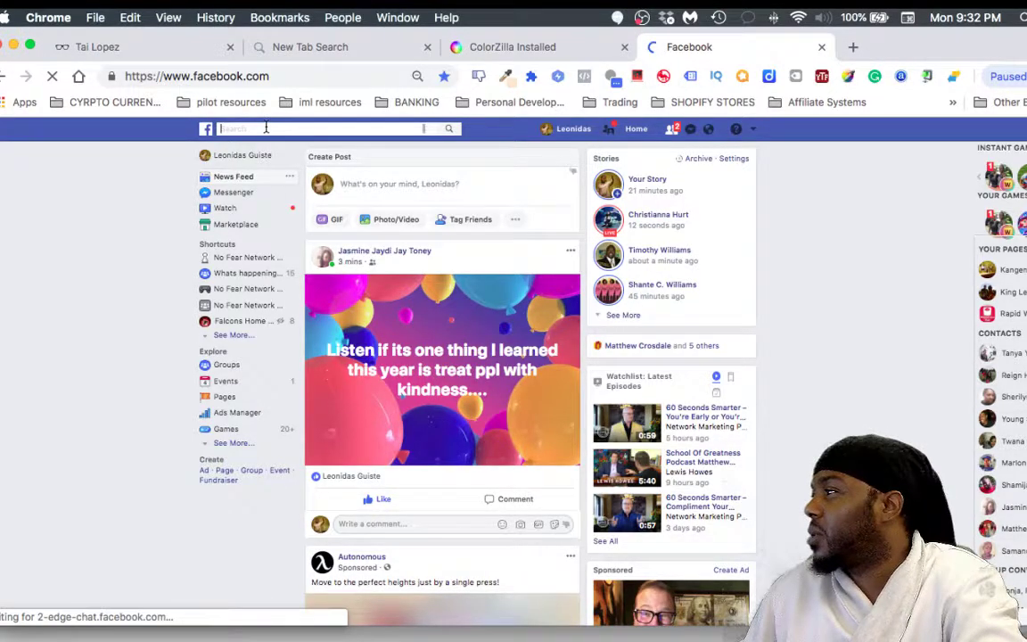
pyautogui.write('retire')
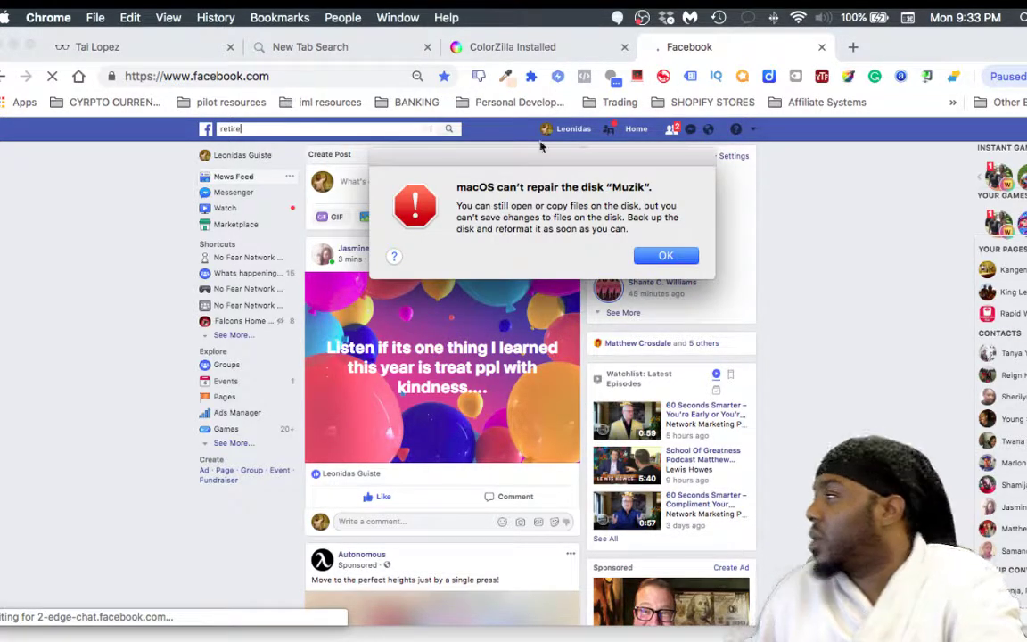
pyautogui.click(666, 255)
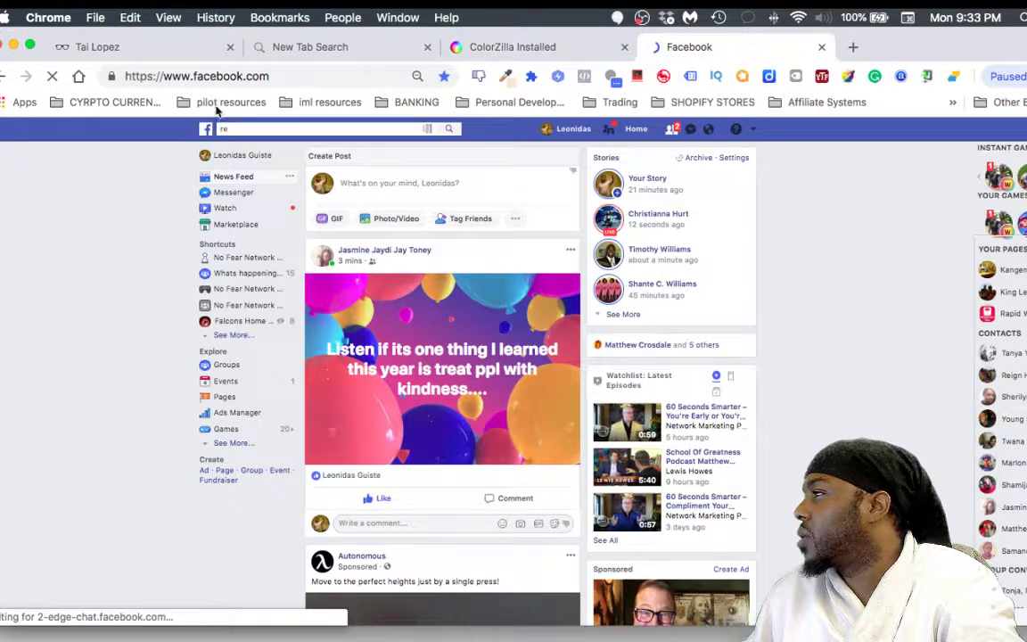
pyautogui.click(235, 129)
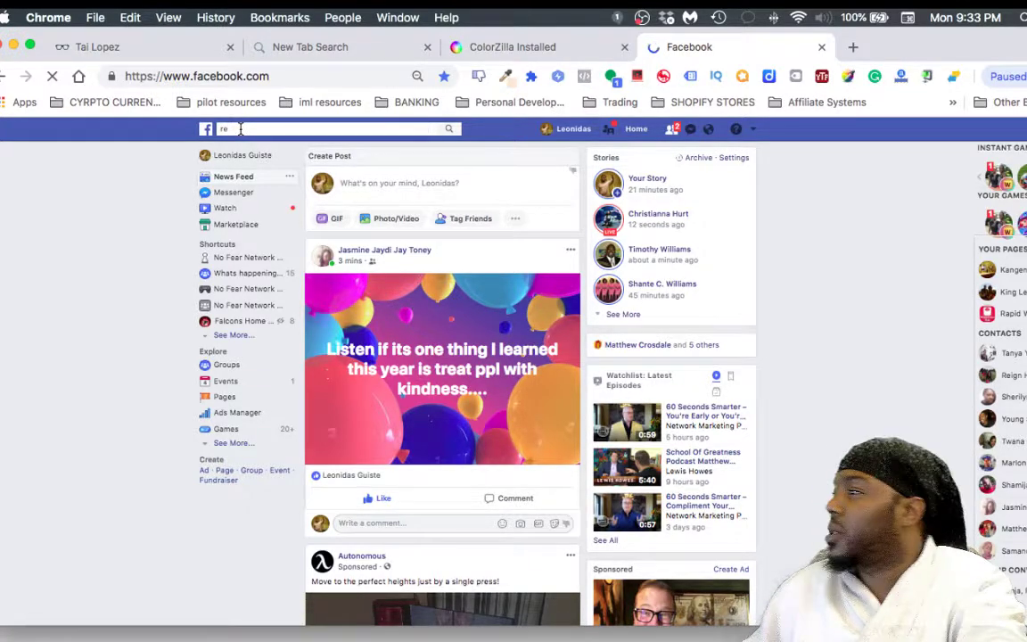
pyautogui.click(240, 128)
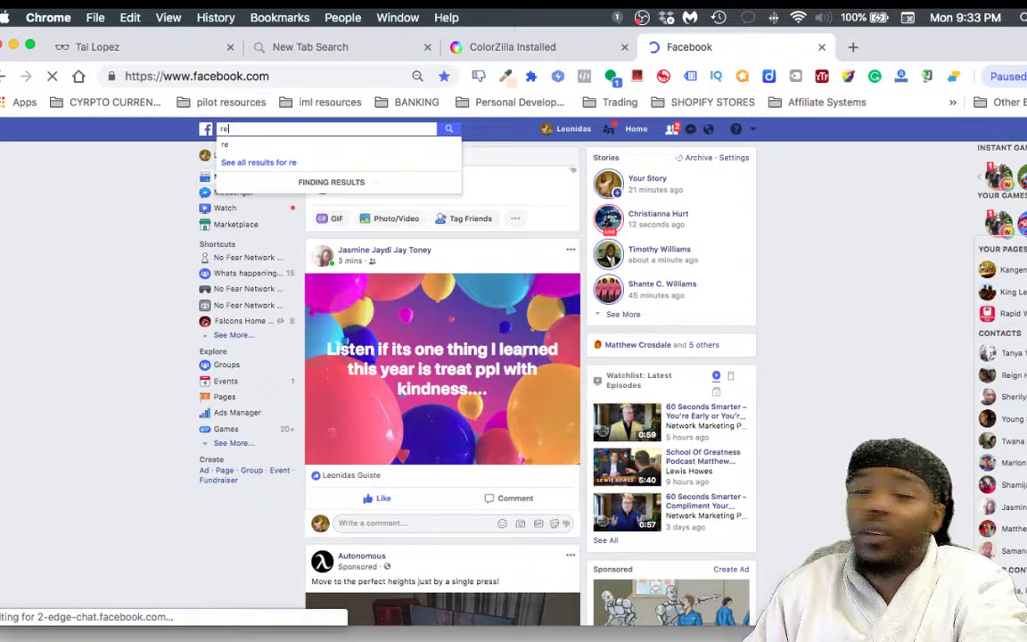
pyautogui.write('tired')
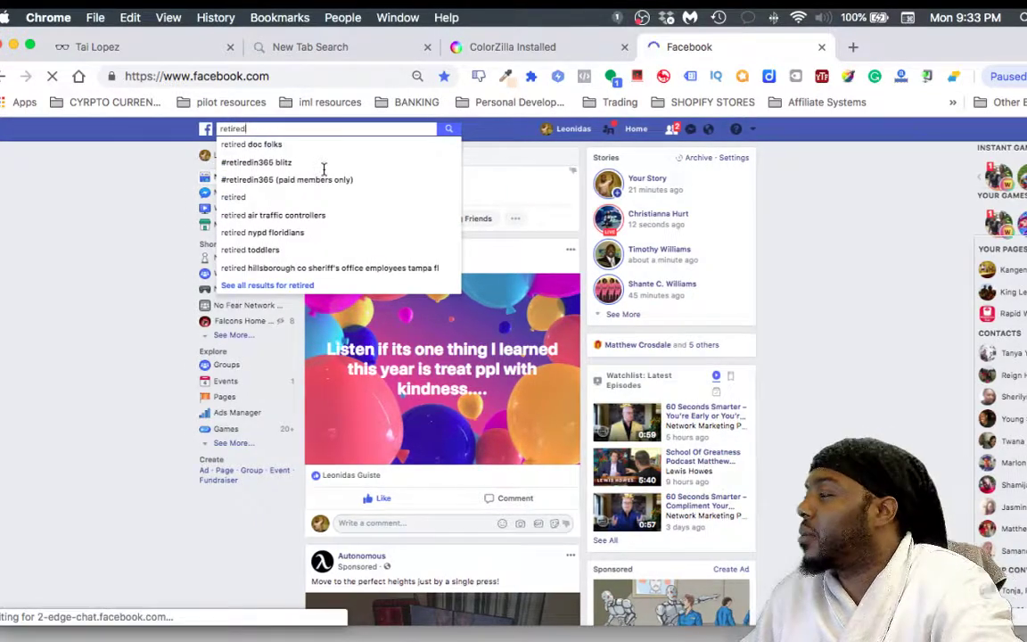
pyautogui.click(405, 171)
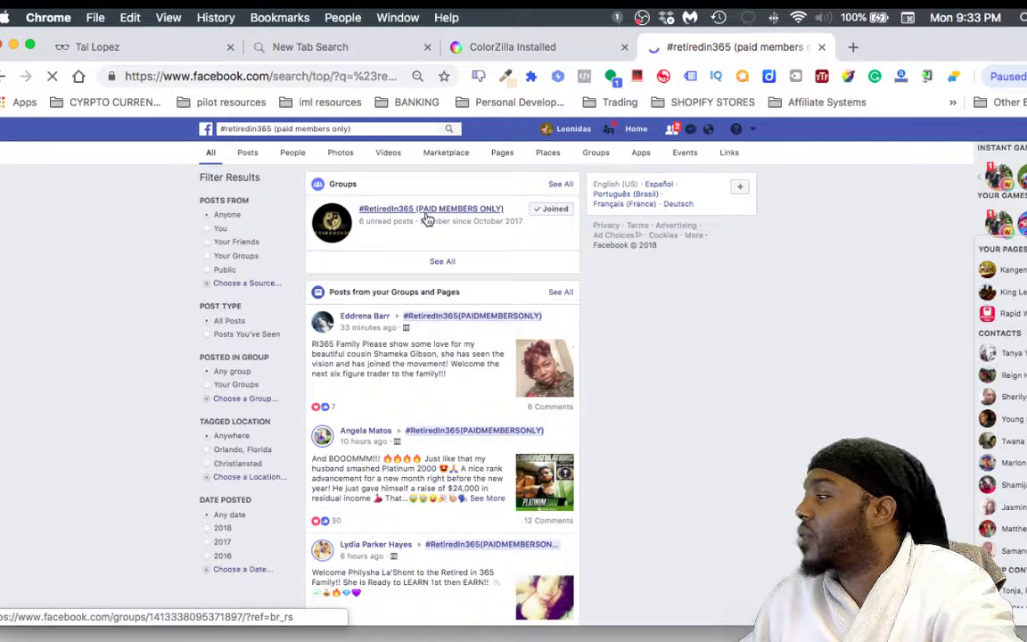
# Step: Open the #RetiredIn365 (PAID MEMBERS ONLY) group and like the new member's welcome post
pyautogui.click(429, 209)
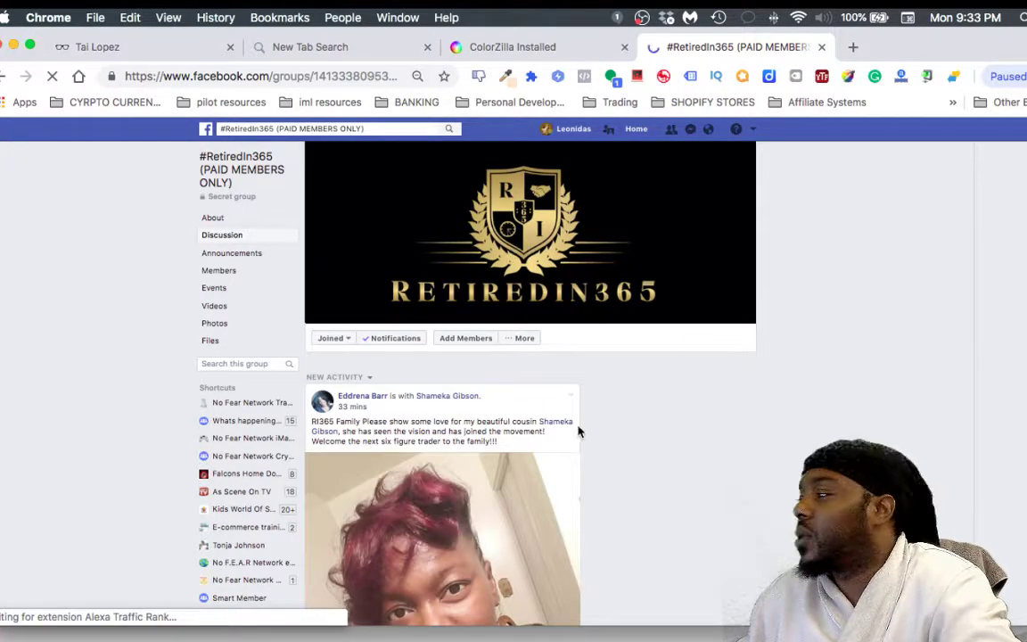
pyautogui.scroll(-2, 578, 428)
pyautogui.scroll(-3, 578, 431)
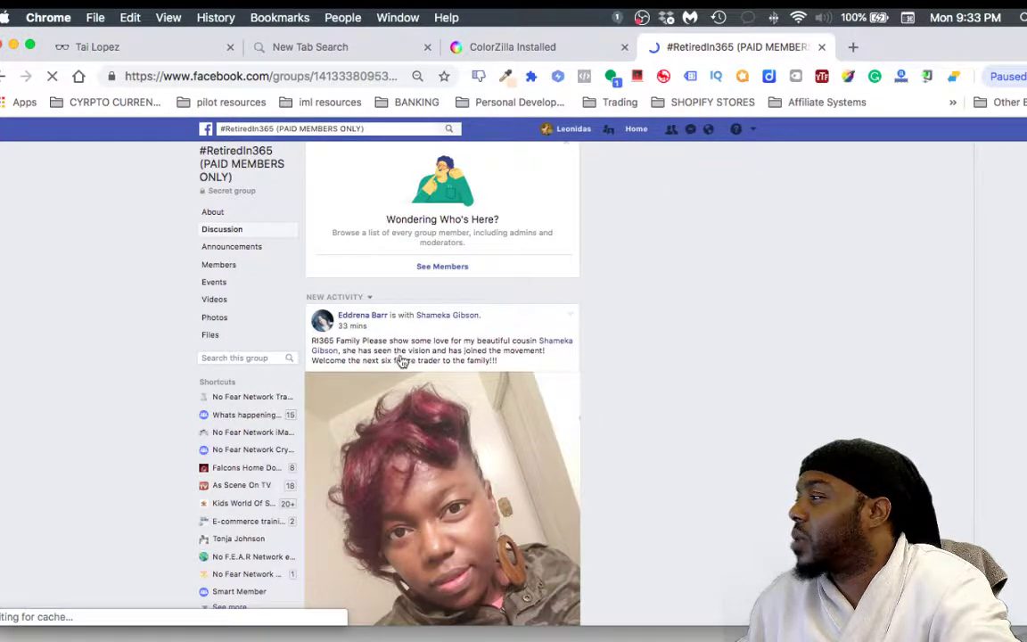
pyautogui.scroll(-1, 548, 345)
pyautogui.scroll(-2, 515, 377)
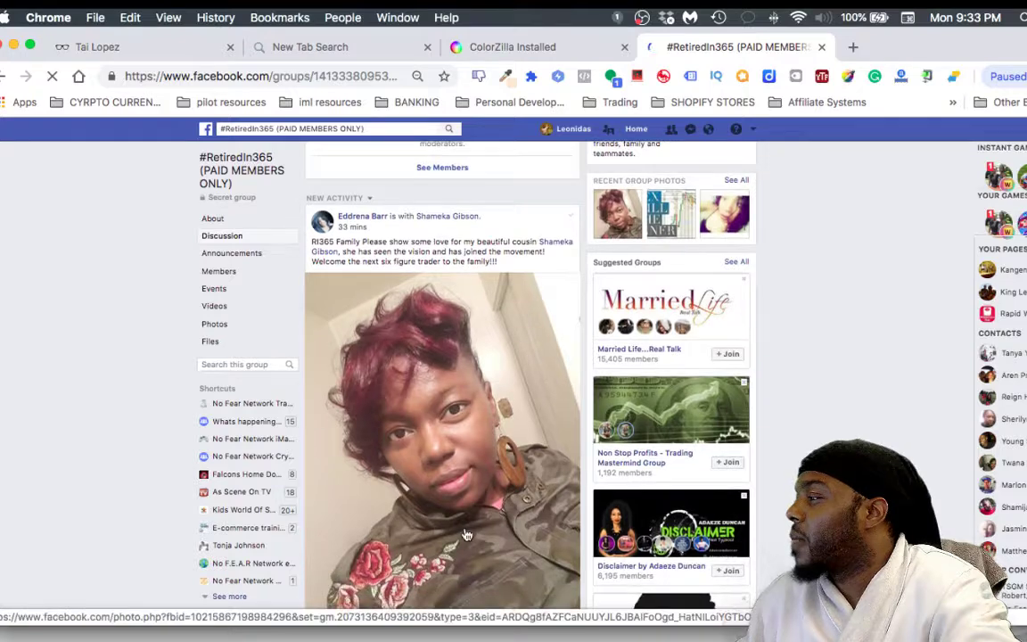
pyautogui.scroll(-3, 449, 535)
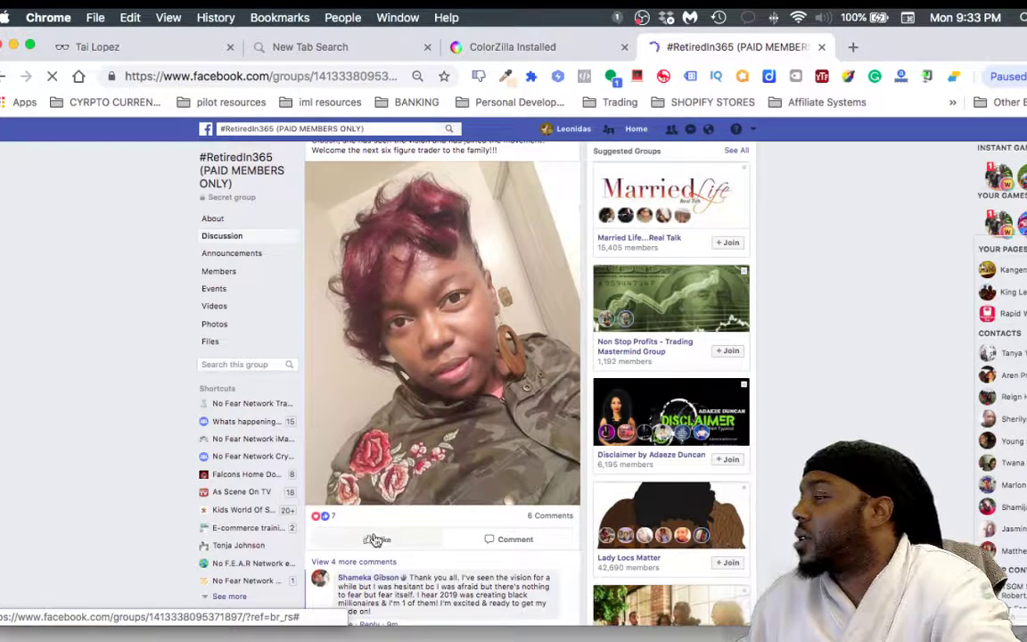
pyautogui.scroll(1, 390, 534)
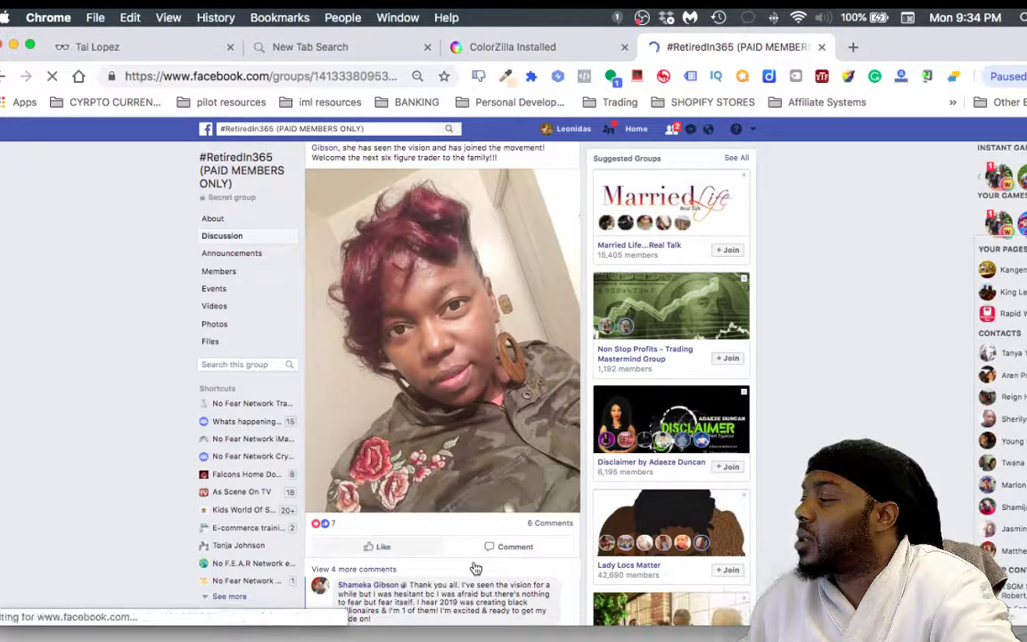
pyautogui.scroll(-2, 468, 550)
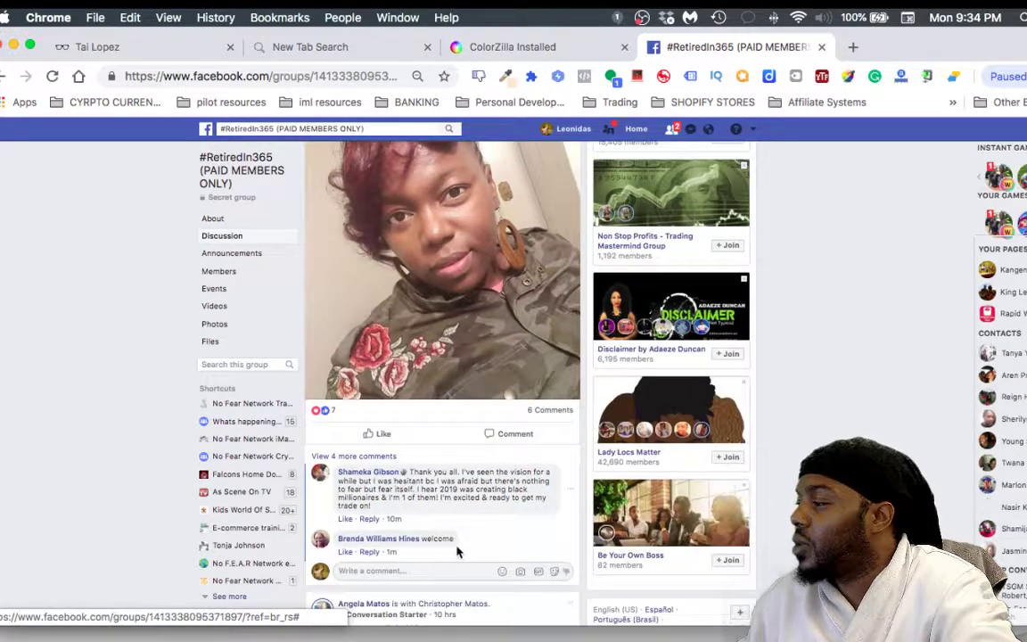
pyautogui.click(381, 435)
pyautogui.scroll(-1, 381, 441)
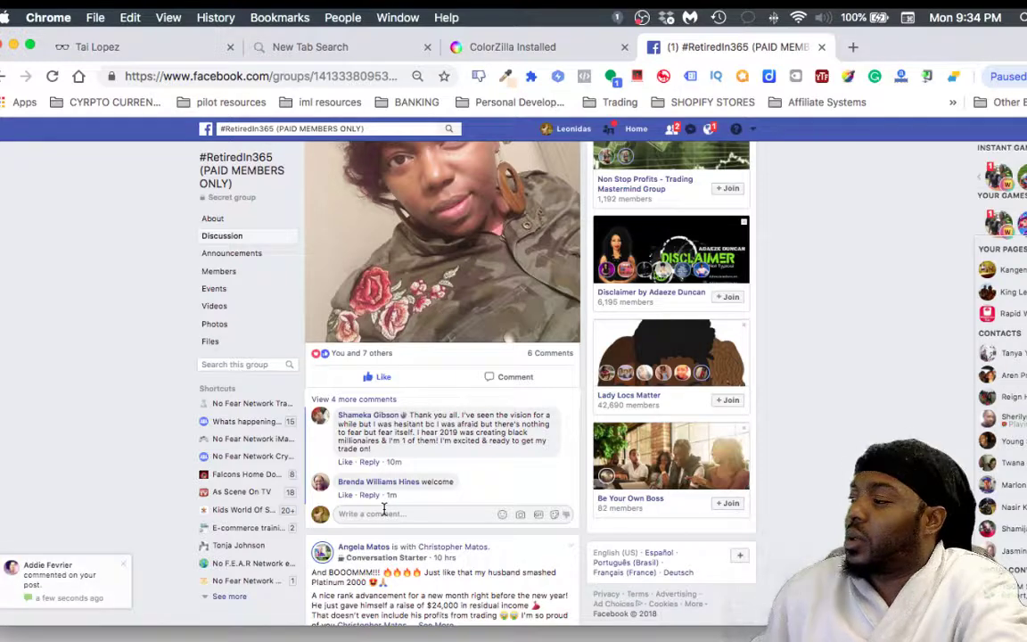
# Step: Post a congrats comment on the Platinum 2000 post, then edit it to read 'platinum 2000'
pyautogui.click(390, 514)
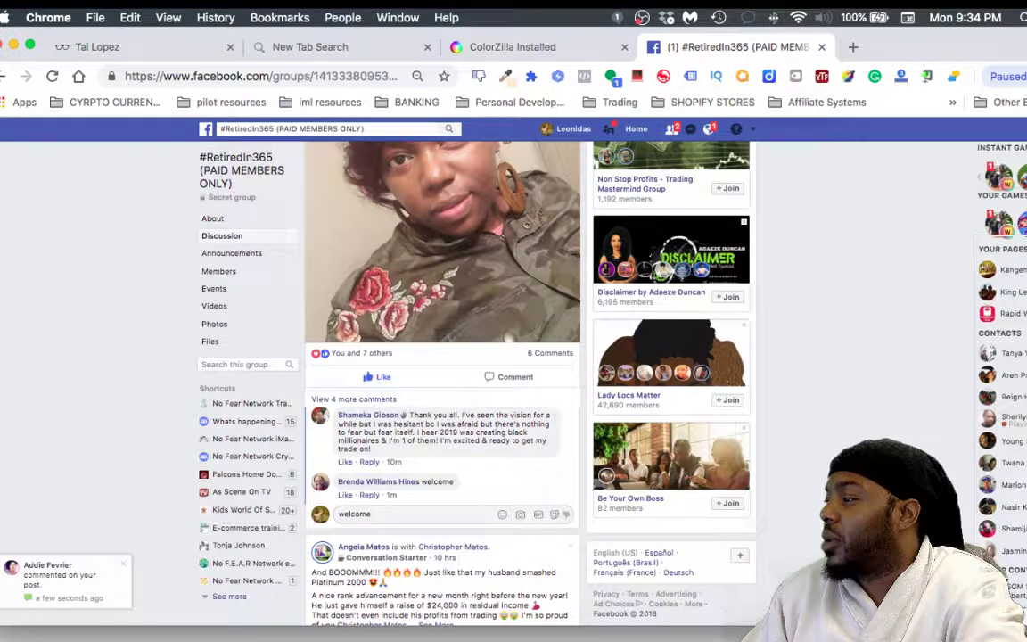
pyautogui.scroll(-2, 406, 577)
pyautogui.scroll(-5, 406, 578)
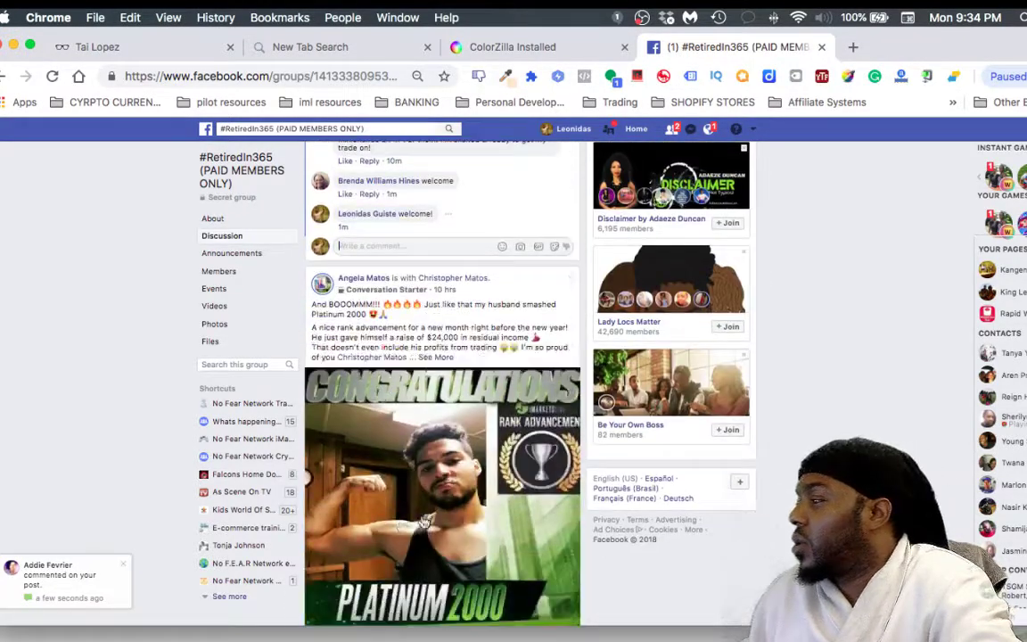
pyautogui.scroll(-2, 406, 578)
pyautogui.scroll(-2, 405, 577)
pyautogui.scroll(-1, 405, 584)
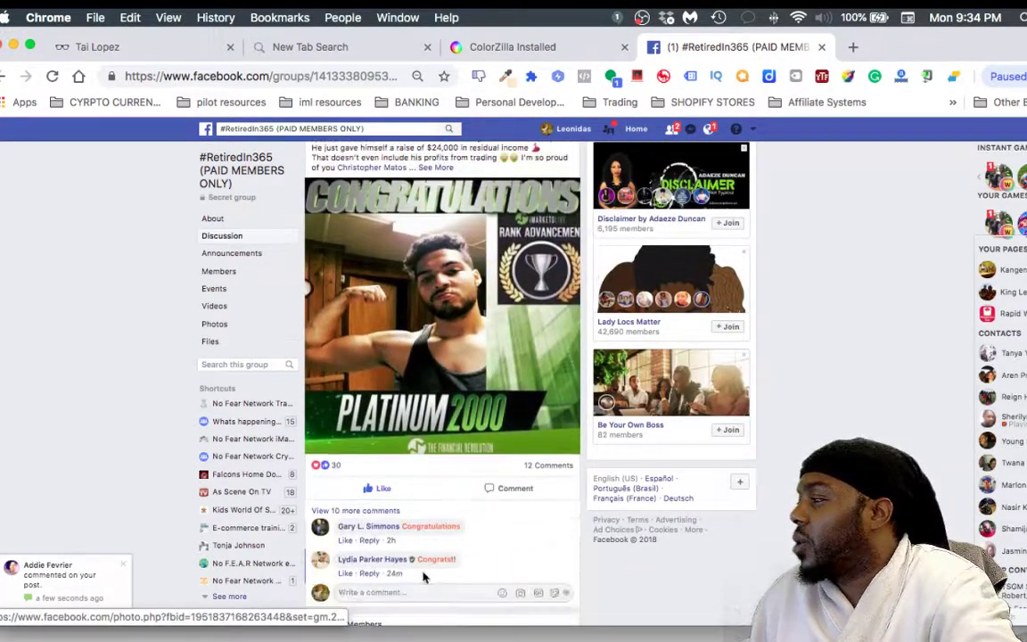
pyautogui.write('congrats on crushing out pl')
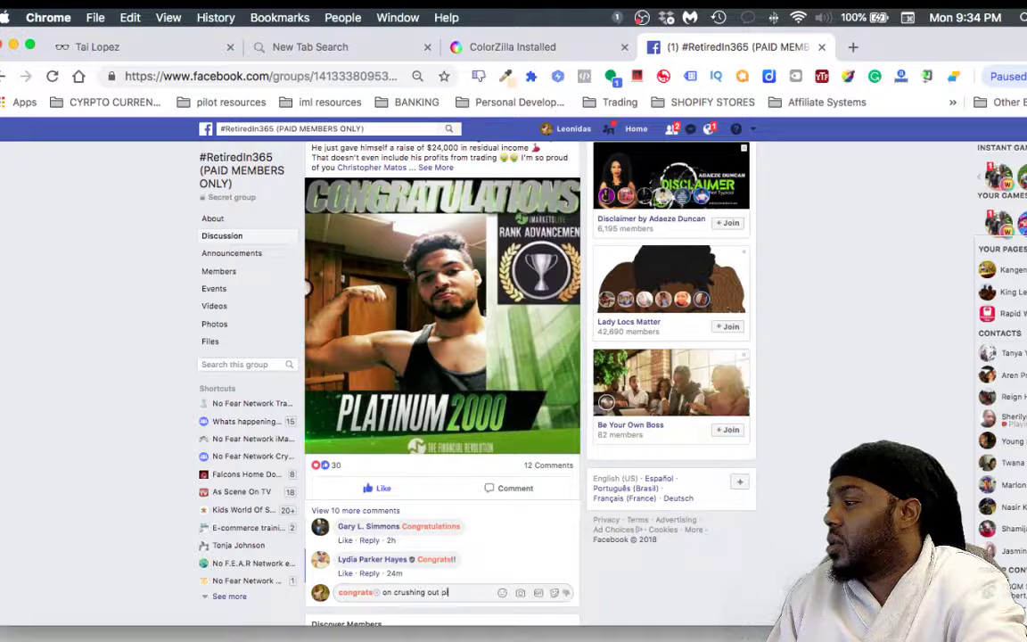
pyautogui.write('00')
pyautogui.press('Return')
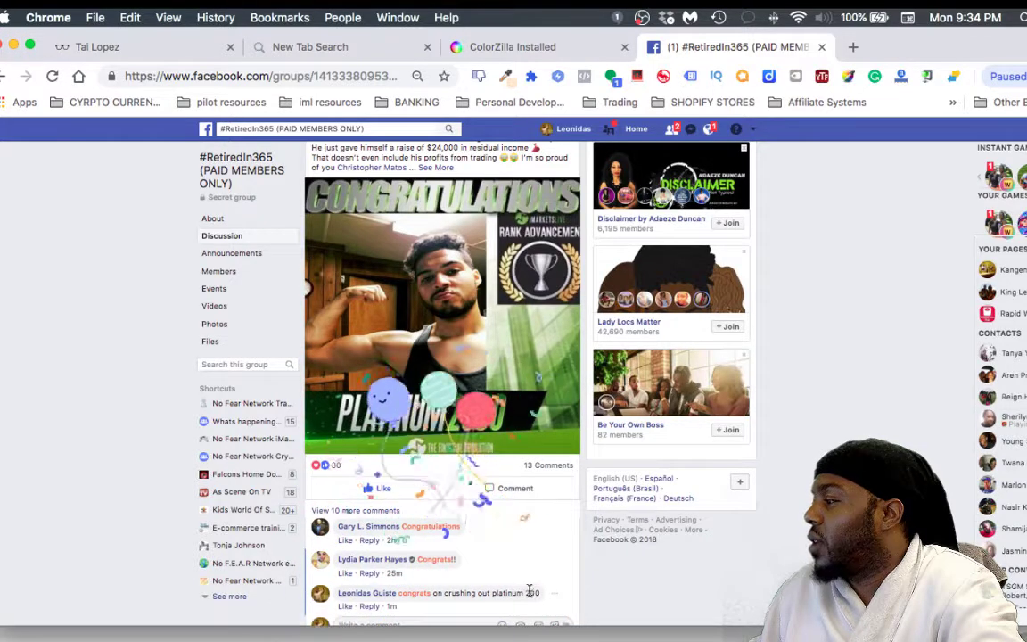
pyautogui.click(555, 594)
pyautogui.click(537, 612)
pyautogui.write('00')
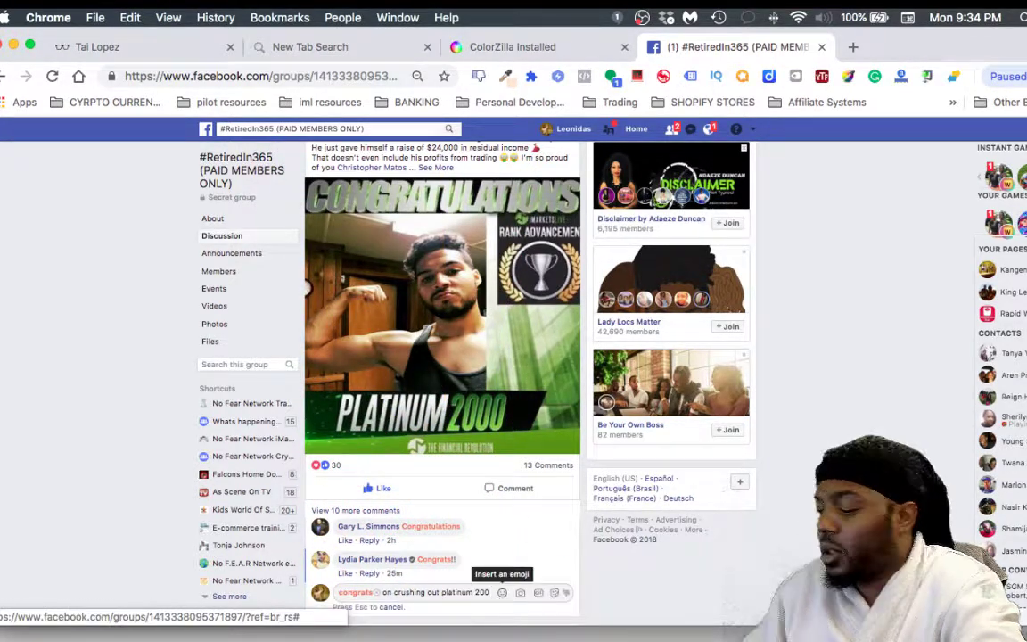
pyautogui.press('Return')
pyautogui.scroll(-5, 501, 589)
pyautogui.scroll(-2, 505, 575)
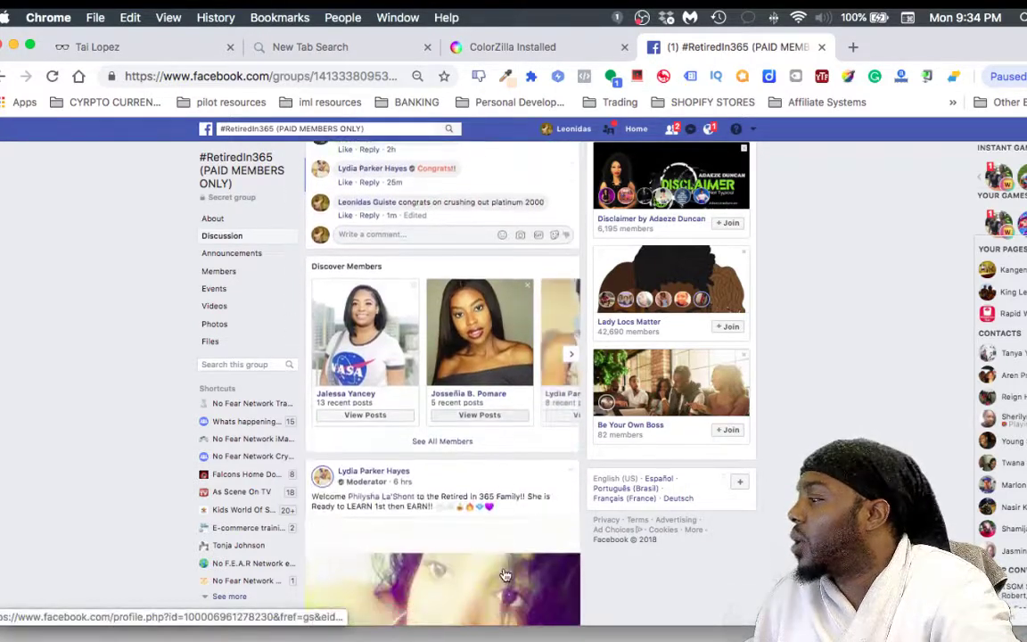
pyautogui.scroll(-2, 502, 562)
pyautogui.scroll(-1, 403, 562)
pyautogui.scroll(-2, 419, 558)
# Step: Like the new family member post, comment 'welcome!', and begin commenting on the welcome-to-the-team post
pyautogui.click(383, 528)
pyautogui.scroll(-2, 464, 499)
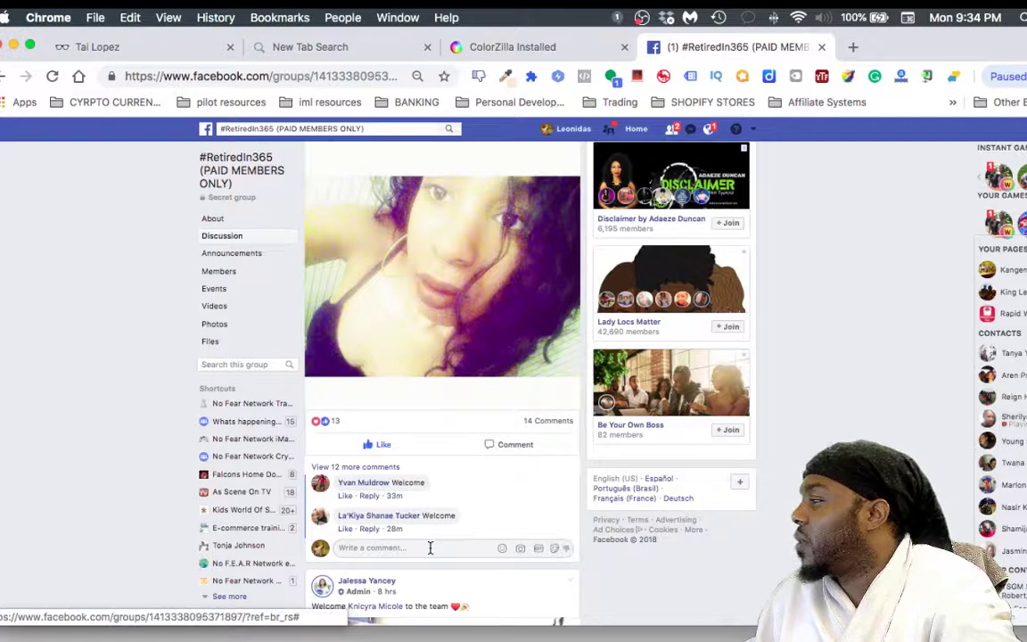
pyautogui.write('welcome!')
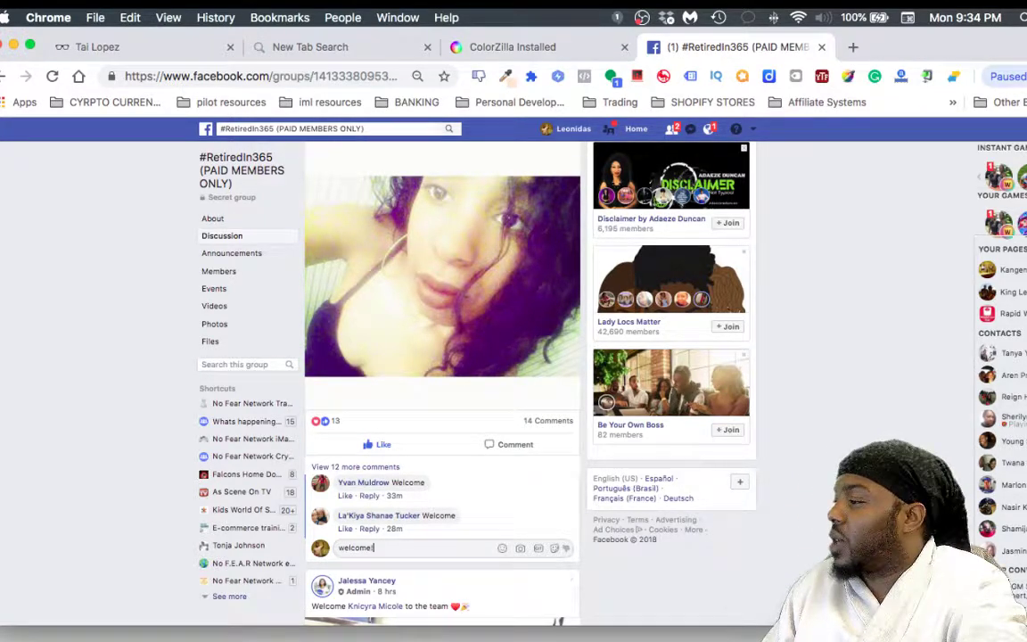
pyautogui.press('Return')
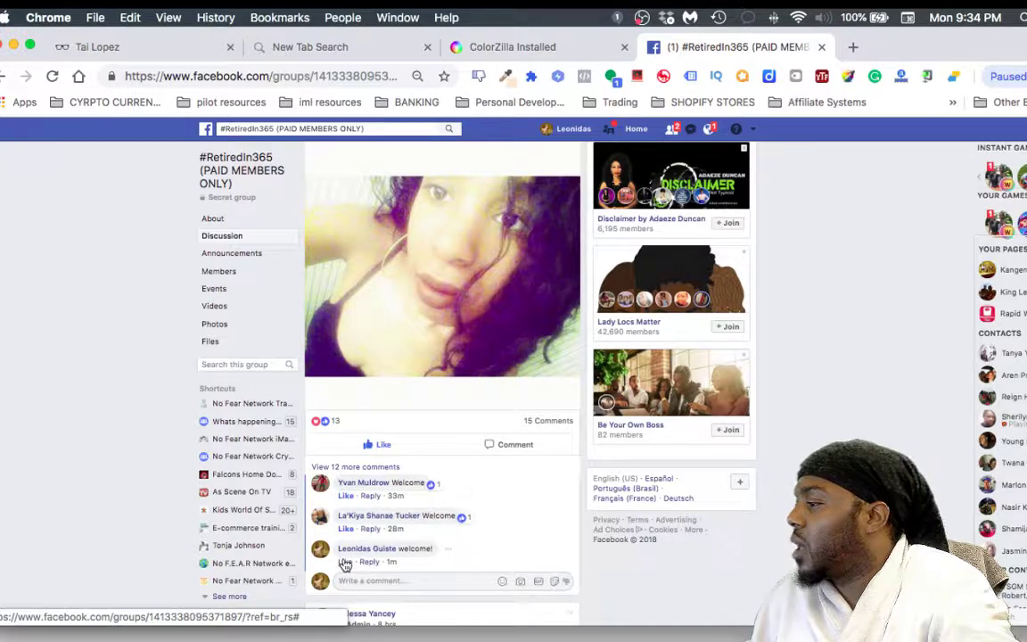
pyautogui.scroll(-2, 357, 552)
pyautogui.scroll(-3, 370, 535)
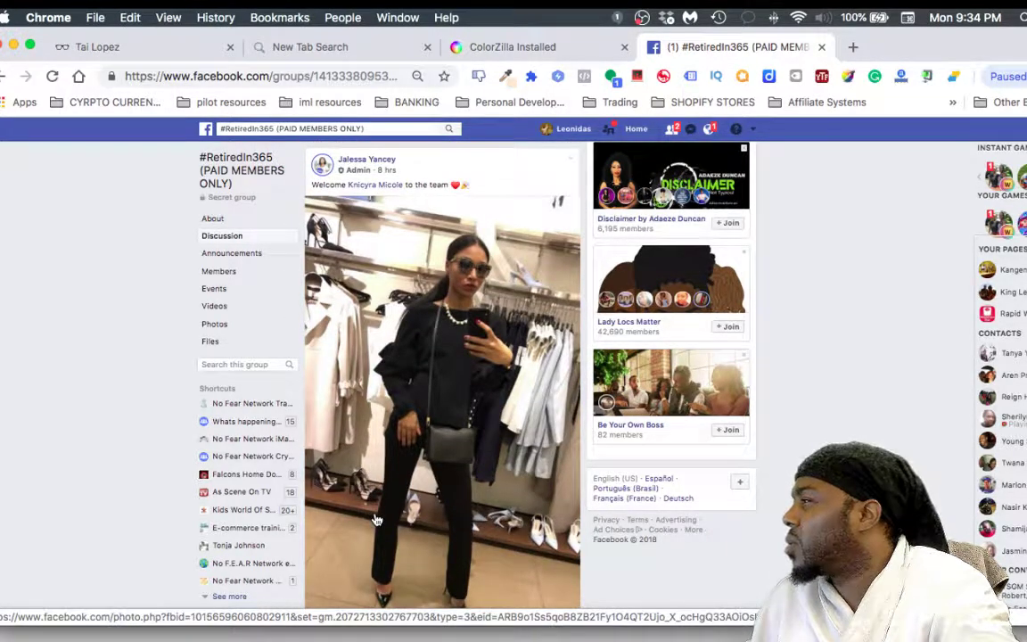
pyautogui.scroll(-3, 377, 519)
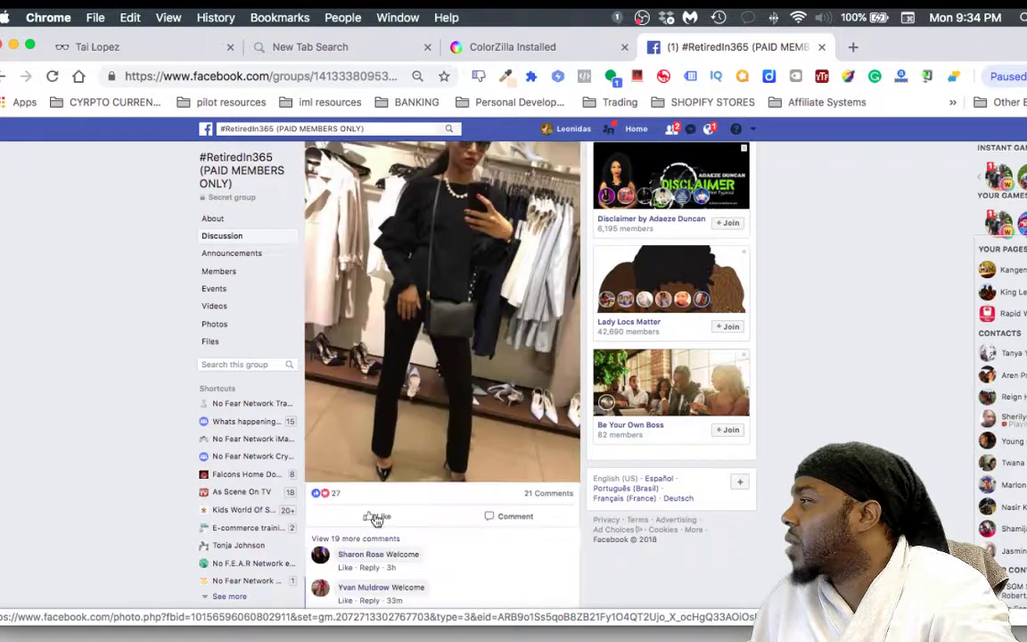
pyautogui.click(396, 603)
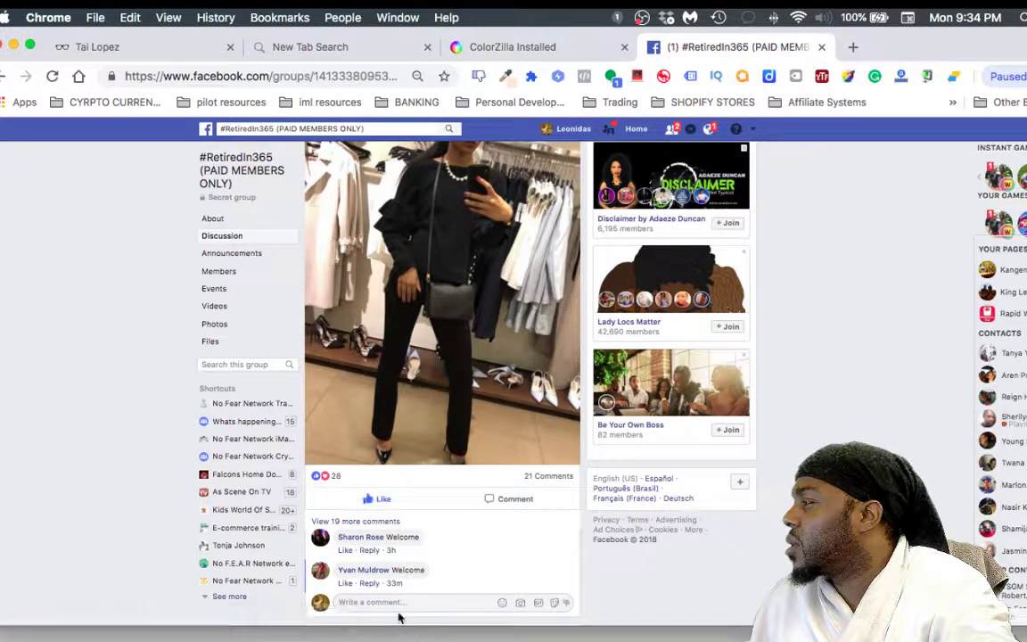
pyautogui.write('welcome')
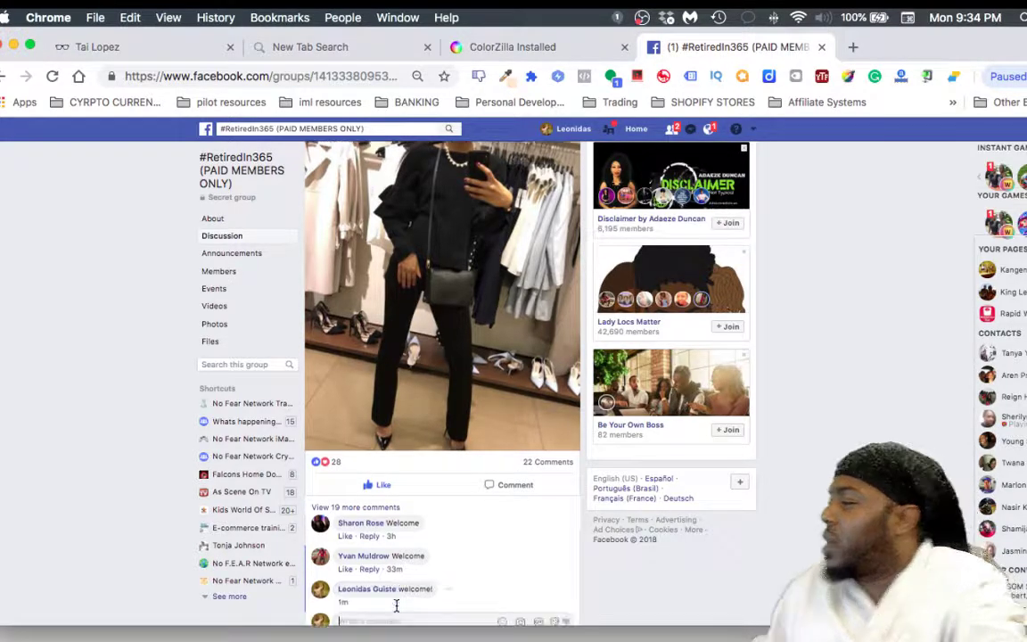
pyautogui.scroll(-4, 344, 468)
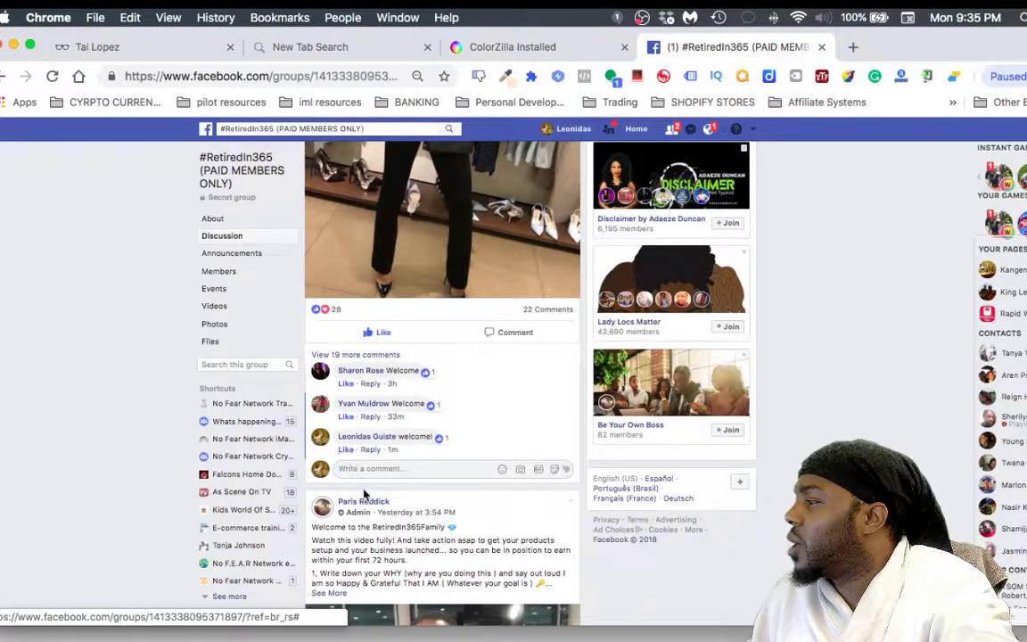
pyautogui.scroll(-3, 364, 495)
pyautogui.scroll(-2, 363, 495)
pyautogui.scroll(-5, 364, 494)
pyautogui.scroll(-4, 364, 494)
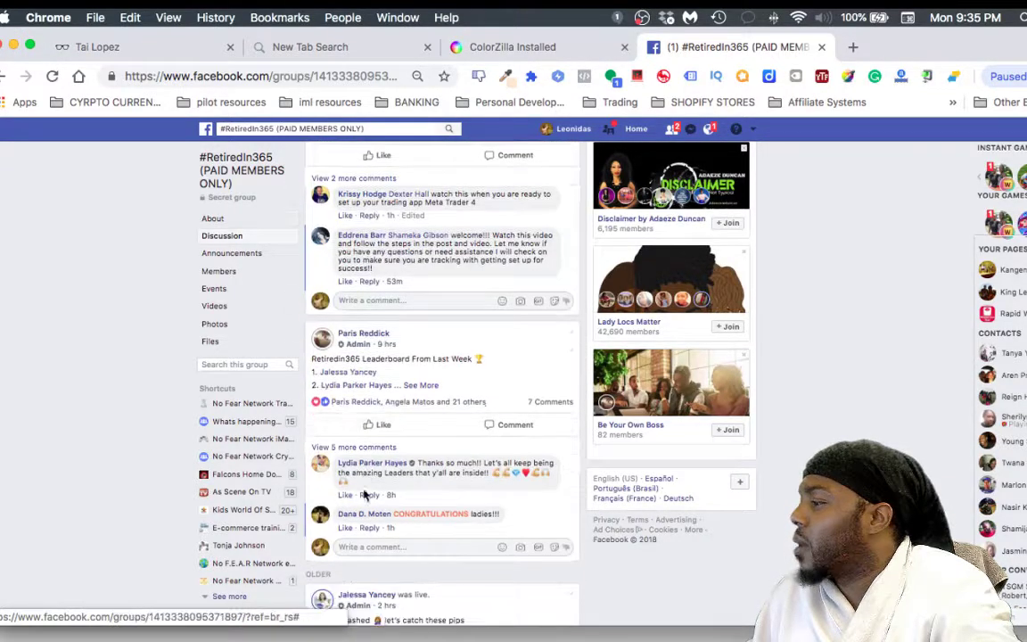
# Step: Like the weekly leaderboard post, expand its text, and comment 'congrats ladies!'
pyautogui.click(378, 426)
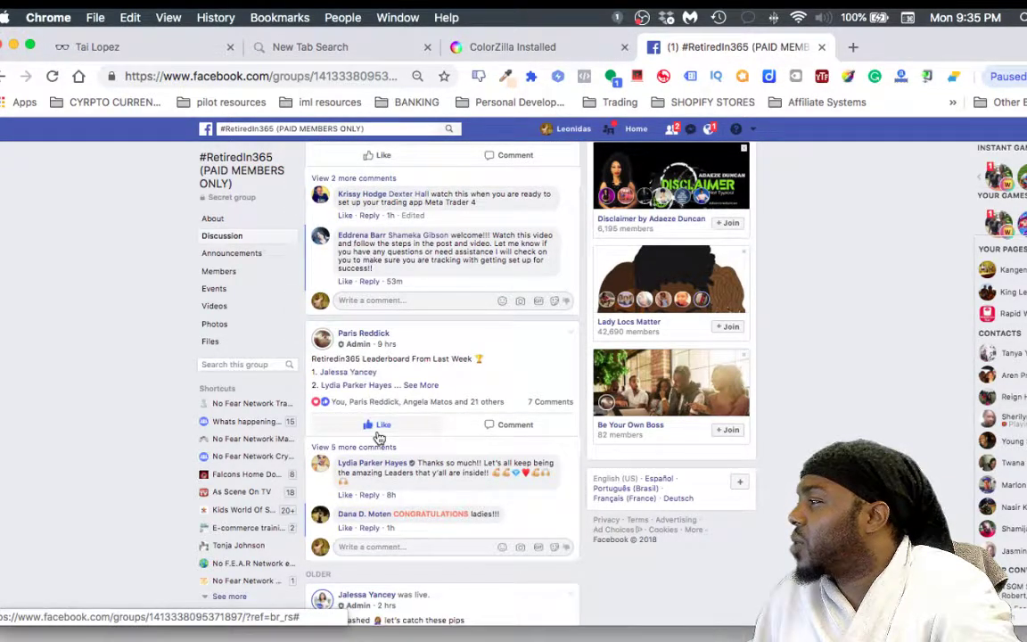
pyautogui.scroll(-1, 370, 402)
pyautogui.click(428, 360)
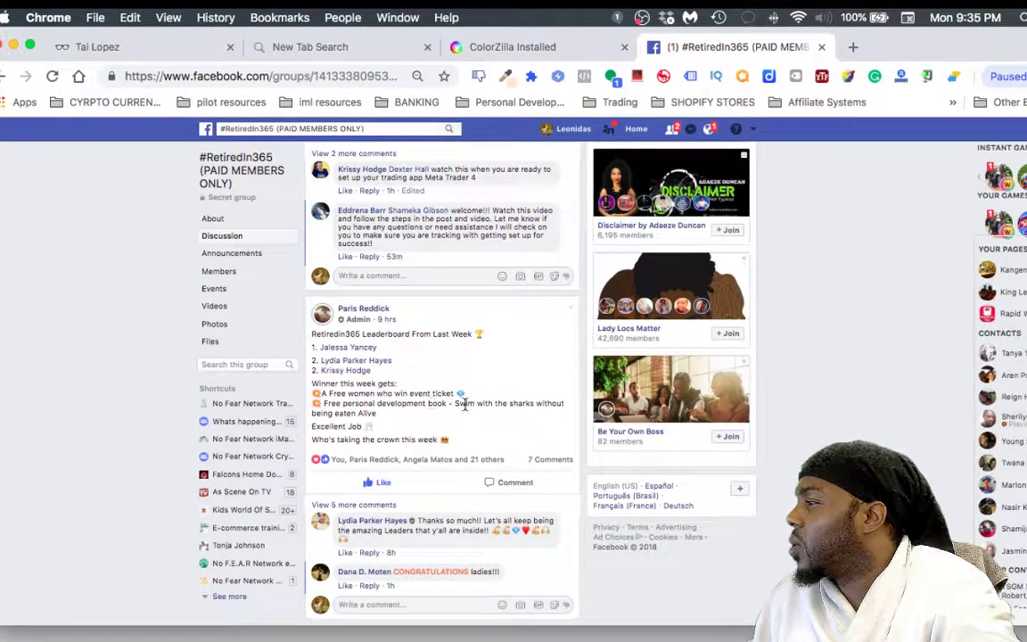
pyautogui.scroll(-2, 382, 434)
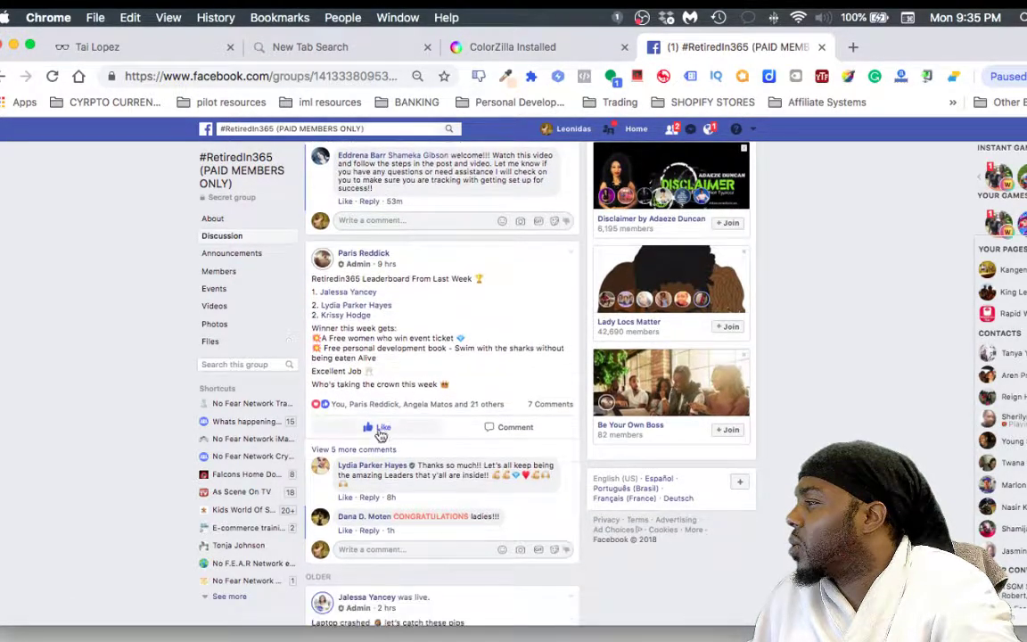
pyautogui.click(372, 550)
pyautogui.write('congrats ladies')
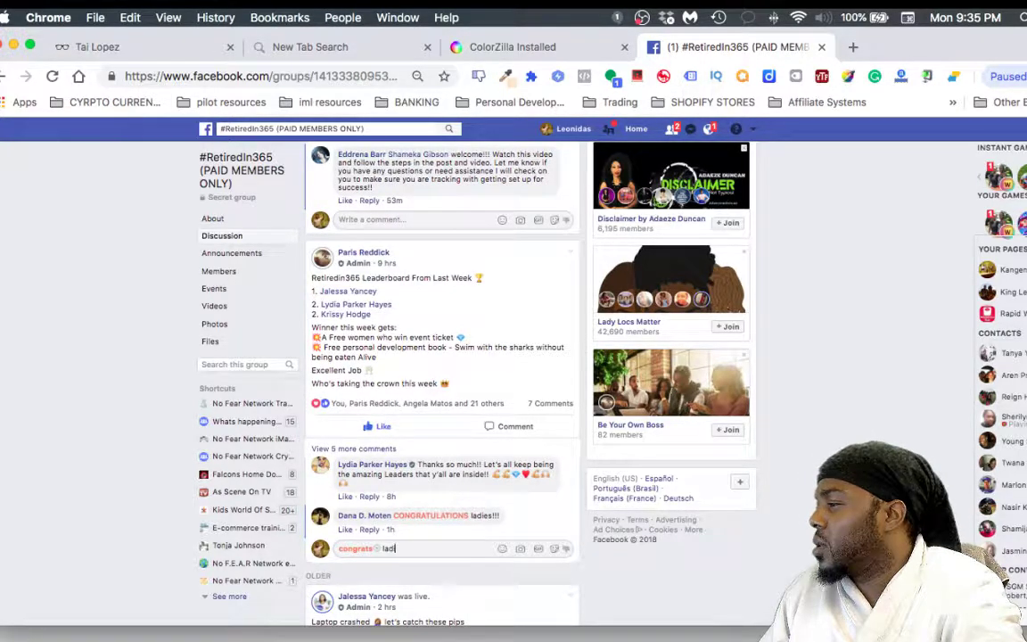
pyautogui.write('!')
pyautogui.press('Return')
pyautogui.scroll(-4, 395, 464)
pyautogui.scroll(-2, 395, 464)
pyautogui.scroll(-2, 395, 464)
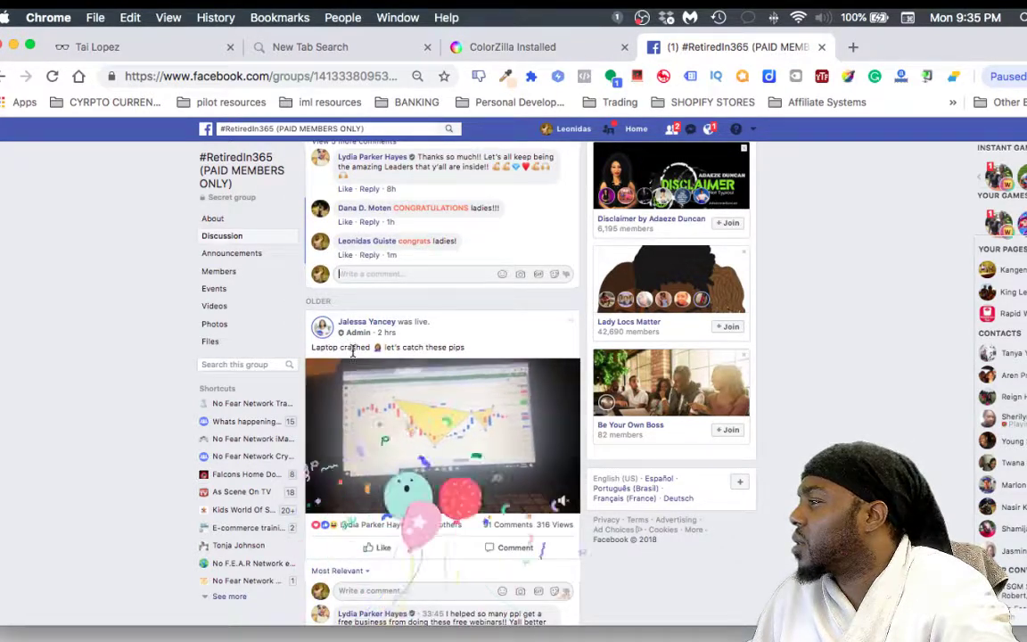
pyautogui.scroll(-3, 449, 357)
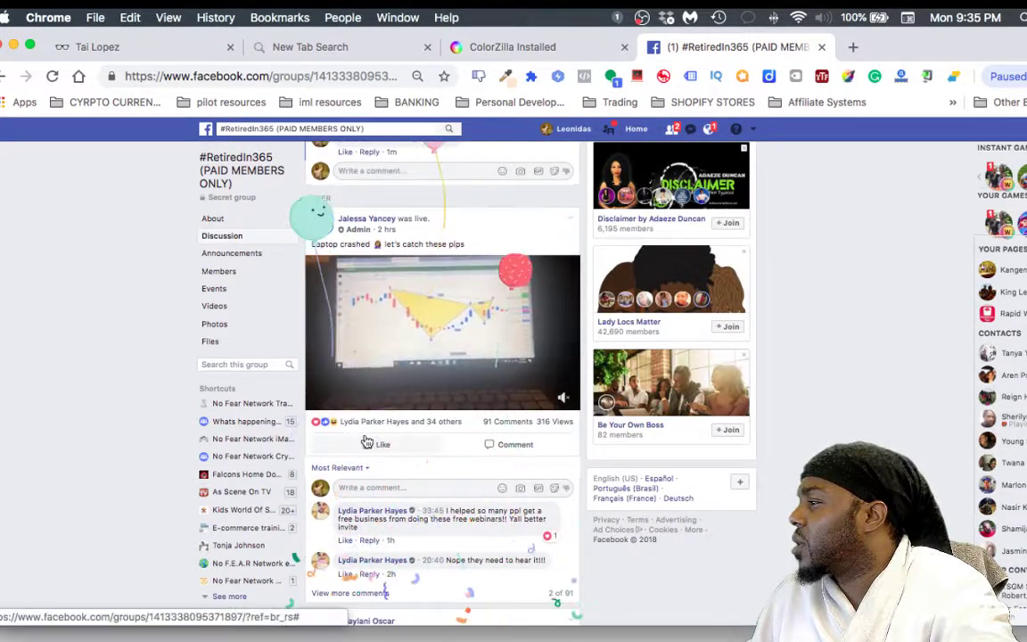
# Step: Like the live trading video and new Forex member posts, then begin adding a group member
pyautogui.click(438, 438)
pyautogui.scroll(-3, 437, 438)
pyautogui.scroll(-1, 438, 437)
pyautogui.scroll(-8, 410, 450)
pyautogui.scroll(3, 385, 460)
pyautogui.scroll(1, 385, 460)
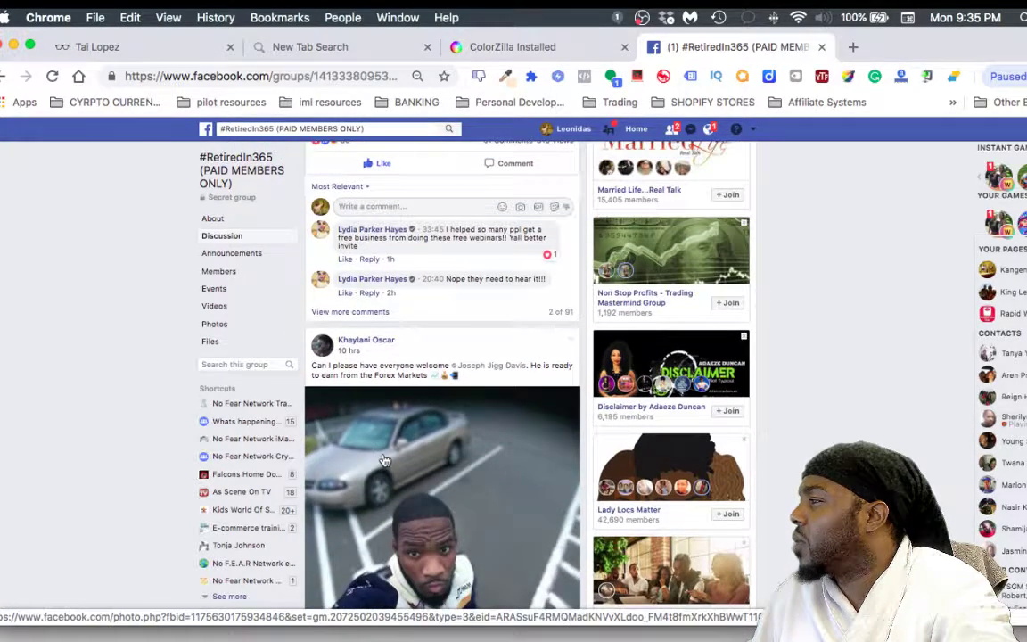
pyautogui.scroll(-5, 385, 460)
pyautogui.scroll(-1, 387, 534)
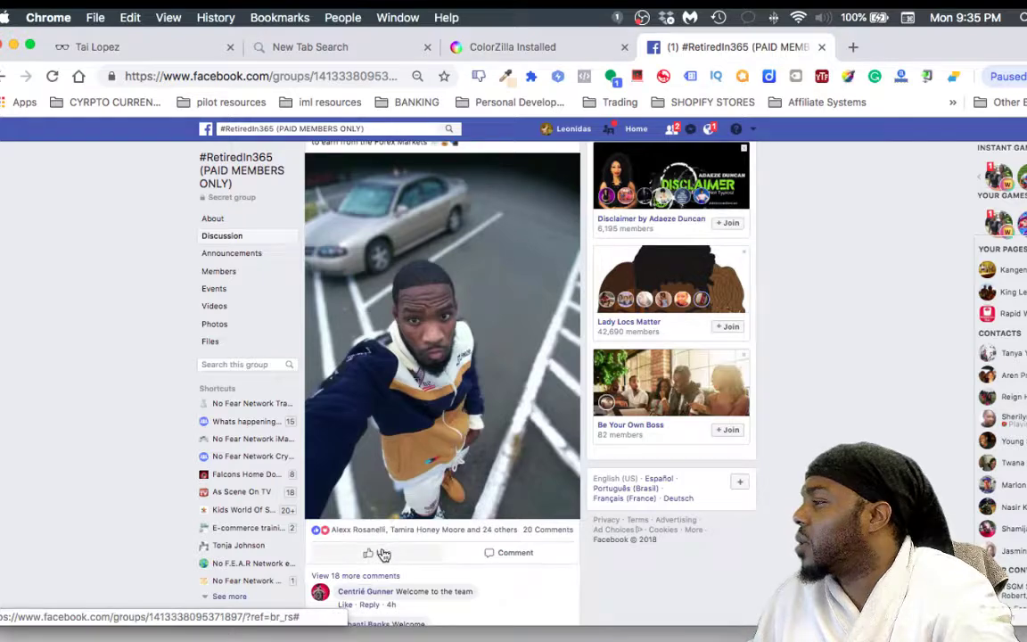
pyautogui.click(384, 554)
pyautogui.scroll(-2, 383, 535)
pyautogui.scroll(-2, 392, 482)
pyautogui.click(356, 447)
pyautogui.write('we')
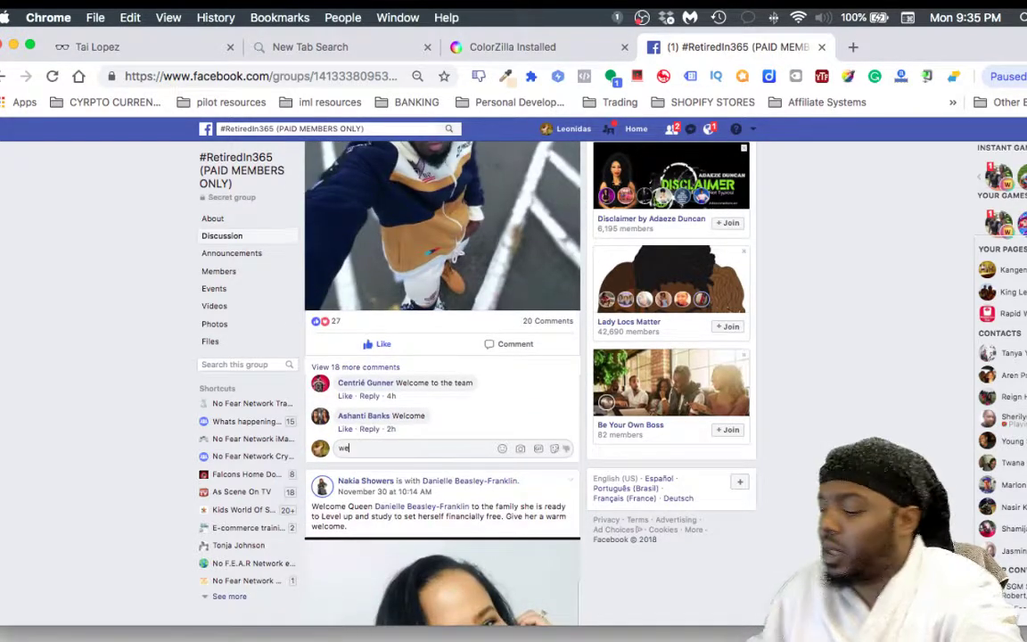
pyautogui.write('lcome!')
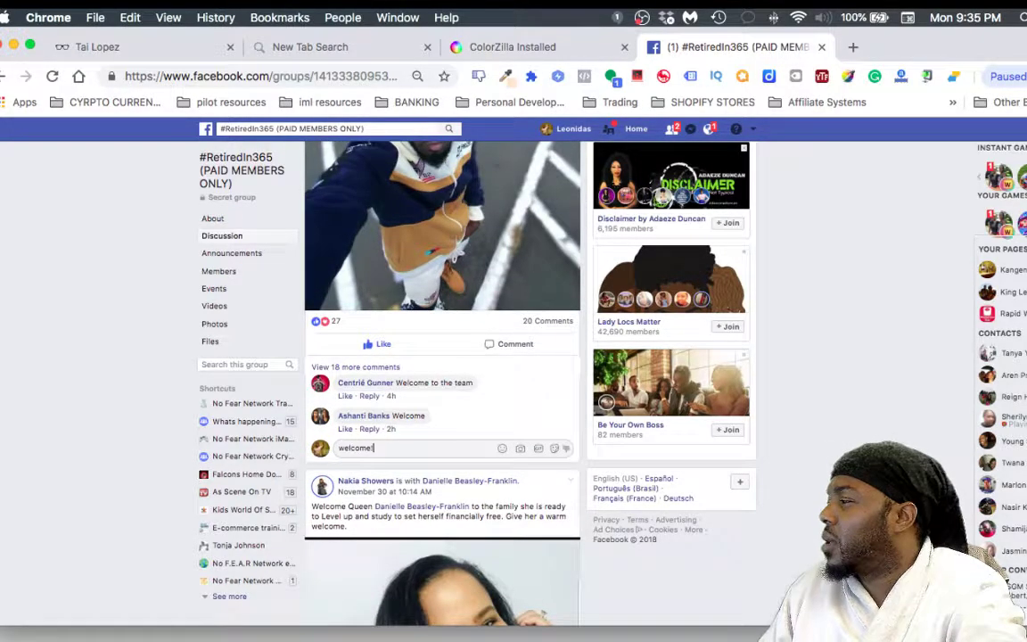
pyautogui.scroll(-3, 375, 445)
pyautogui.scroll(-4, 374, 442)
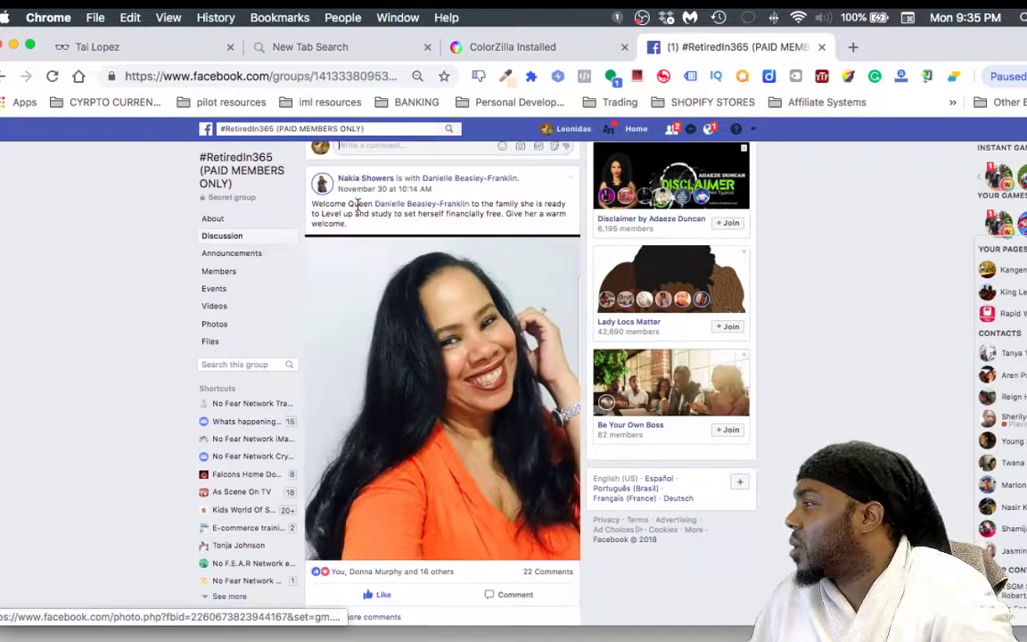
pyautogui.scroll(-2, 392, 356)
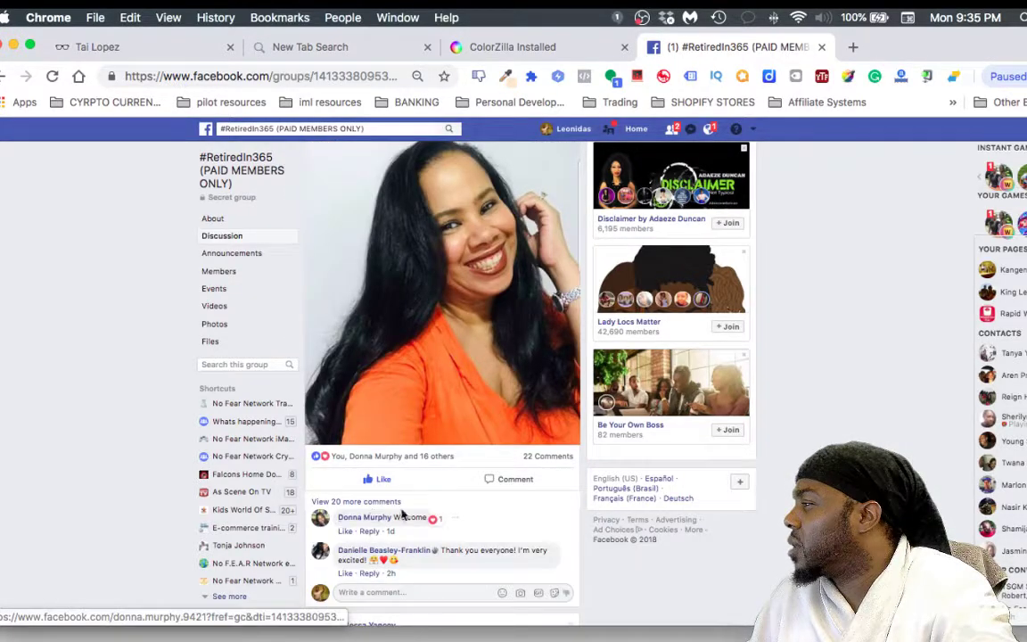
pyautogui.scroll(8, 419, 445)
pyautogui.scroll(5, 430, 479)
pyautogui.scroll(5, 431, 478)
pyautogui.scroll(5, 430, 478)
pyautogui.scroll(2, 646, 167)
pyautogui.click(646, 171)
pyautogui.write('aren')
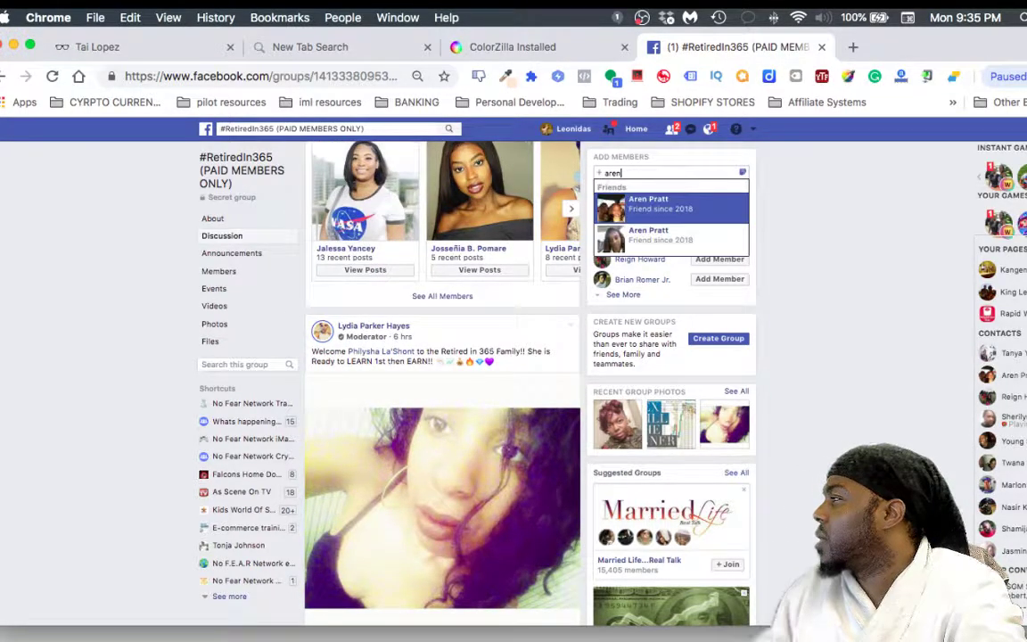
pyautogui.click(682, 201)
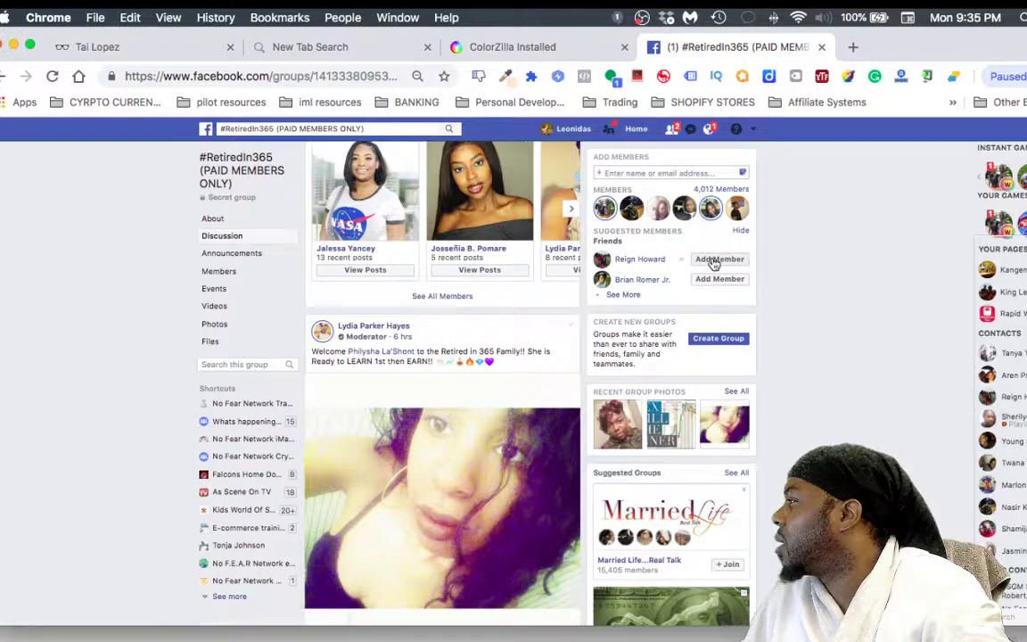
pyautogui.scroll(5, 443, 208)
pyautogui.scroll(5, 443, 267)
pyautogui.scroll(-5, 425, 447)
pyautogui.scroll(-5, 424, 401)
pyautogui.scroll(-5, 437, 356)
pyautogui.scroll(-5, 450, 294)
pyautogui.scroll(-5, 457, 265)
pyautogui.scroll(-5, 456, 264)
pyautogui.scroll(-5, 456, 265)
pyautogui.scroll(-5, 457, 264)
pyautogui.scroll(-5, 457, 265)
pyautogui.scroll(-3, 457, 265)
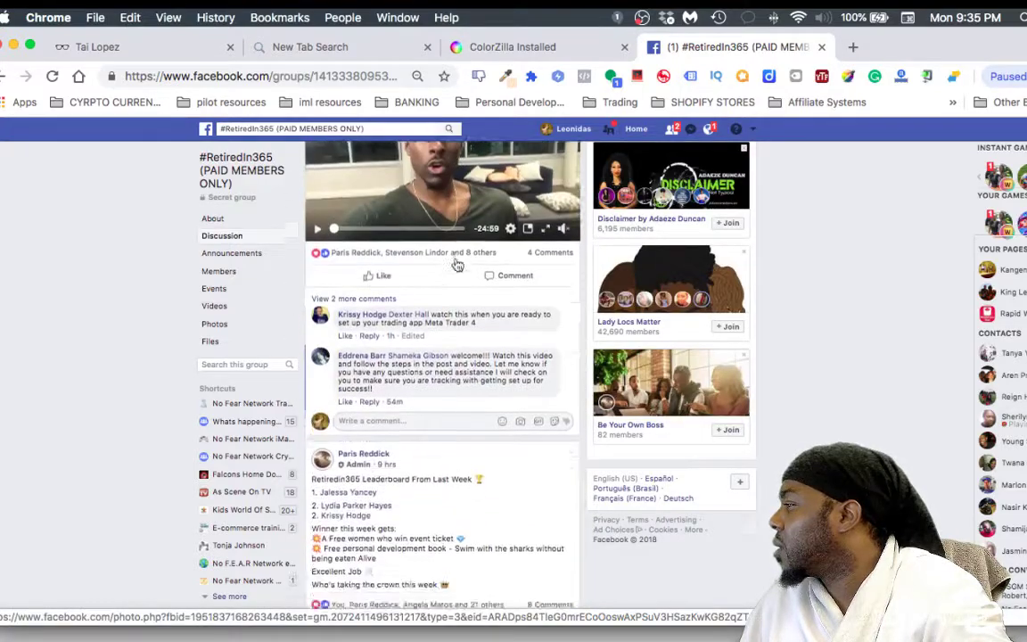
pyautogui.scroll(1, 419, 294)
pyautogui.scroll(2, 379, 315)
pyautogui.scroll(2, 379, 315)
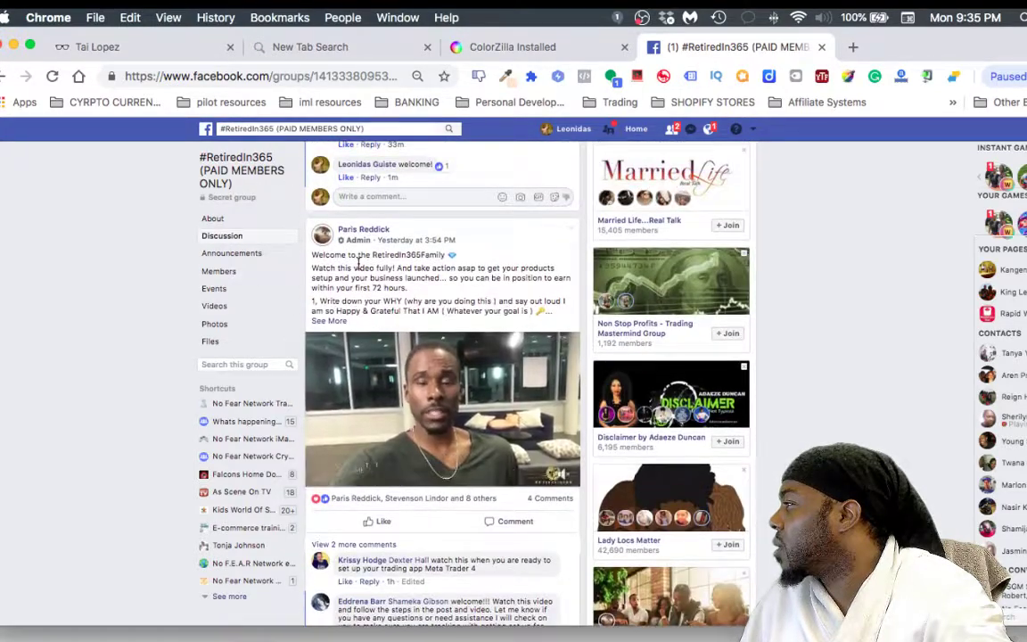
pyautogui.scroll(-3, 366, 539)
pyautogui.scroll(-1, 370, 534)
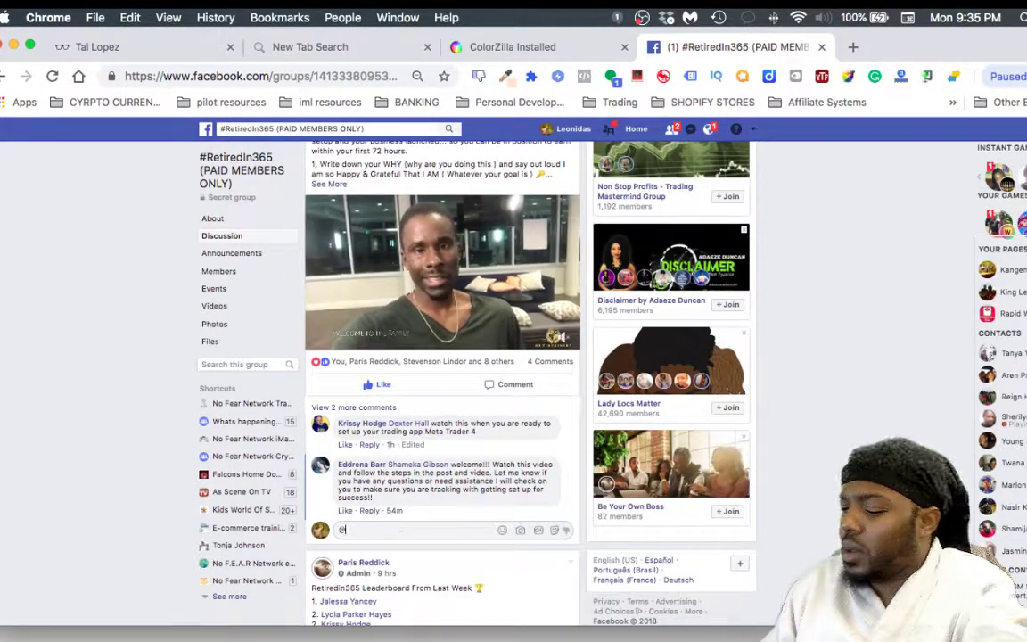
pyautogui.write('@Aren')
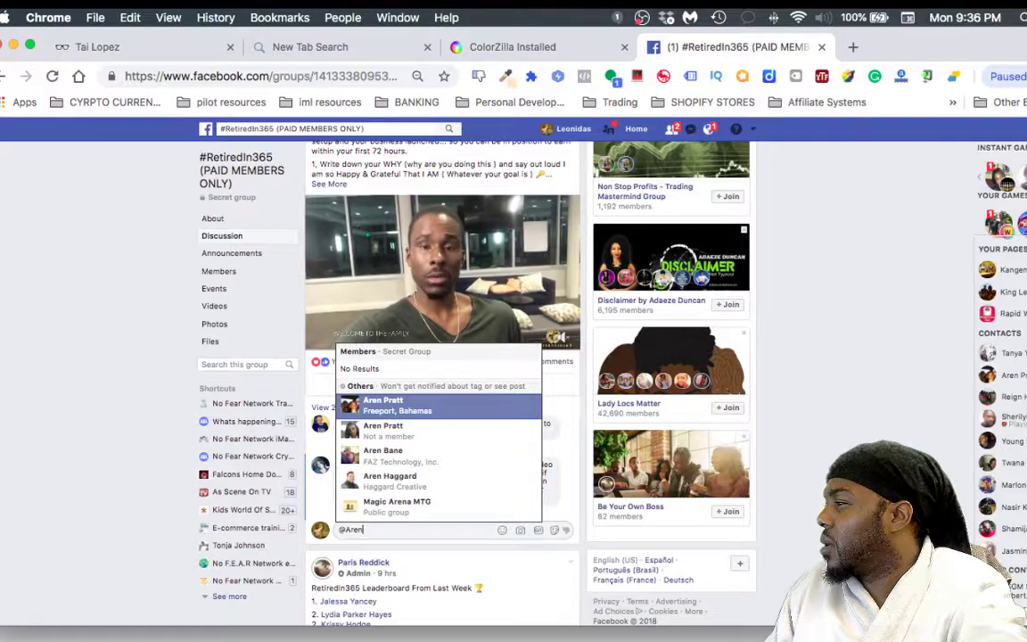
pyautogui.press('Return')
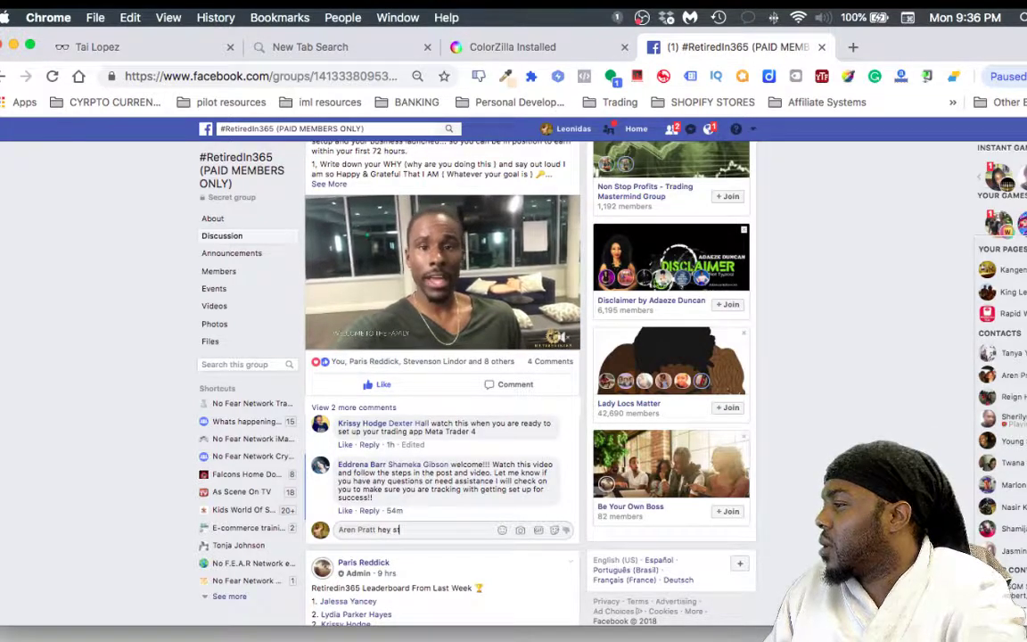
pyautogui.write('art')
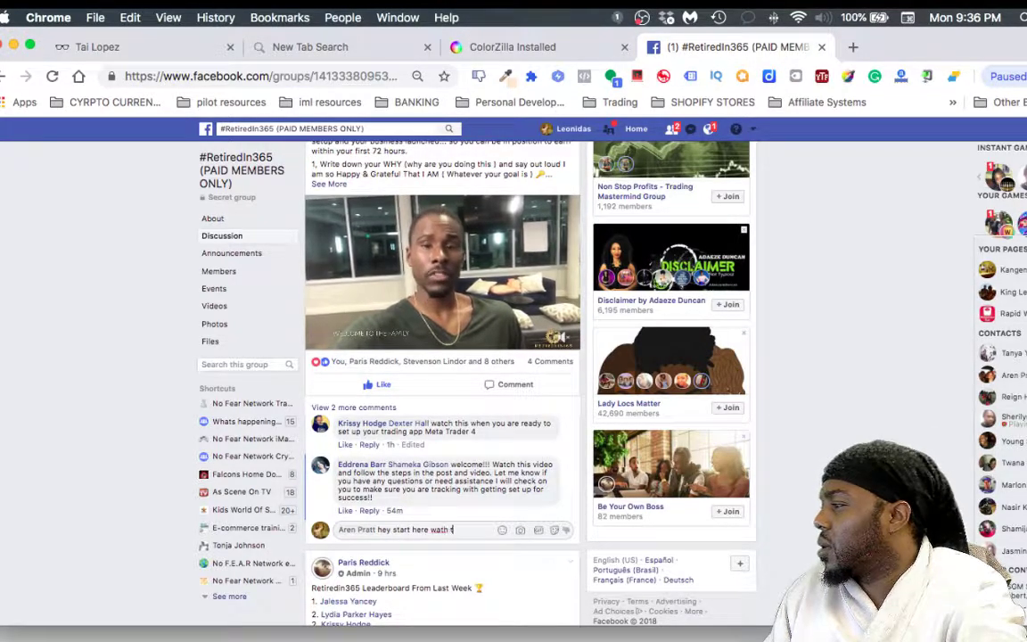
pyautogui.write(' here watch this video ASAP!')
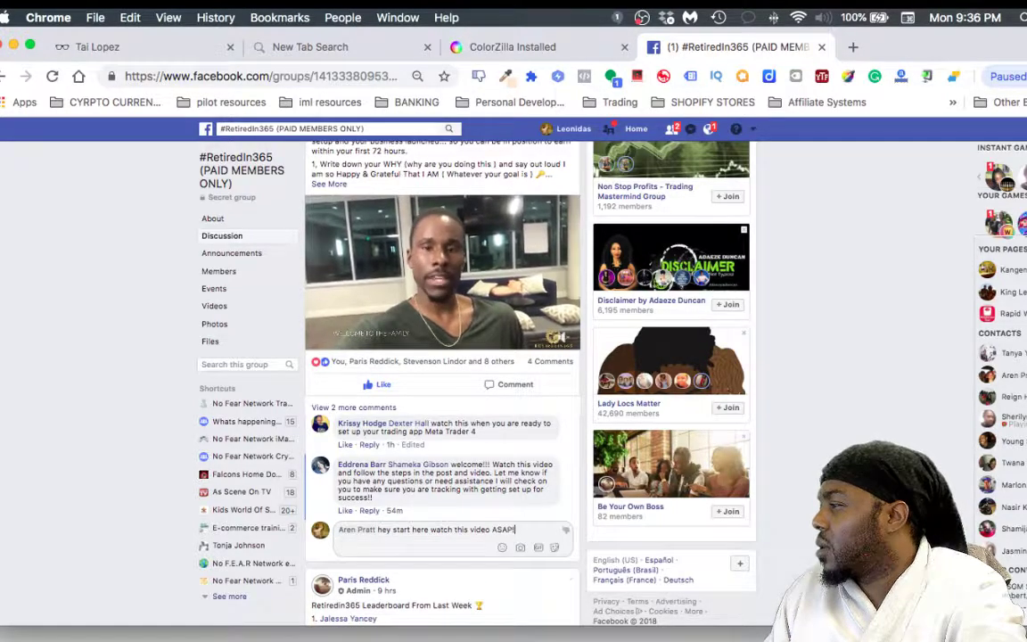
pyautogui.press('Return')
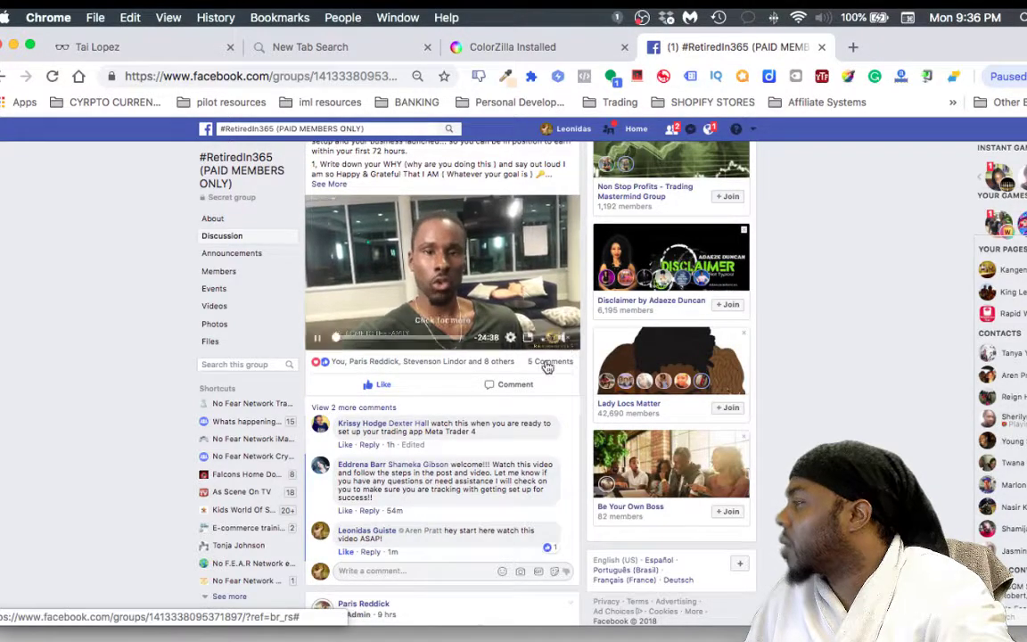
pyautogui.scroll(10, 543, 360)
pyautogui.scroll(10, 549, 374)
pyautogui.scroll(5, 548, 374)
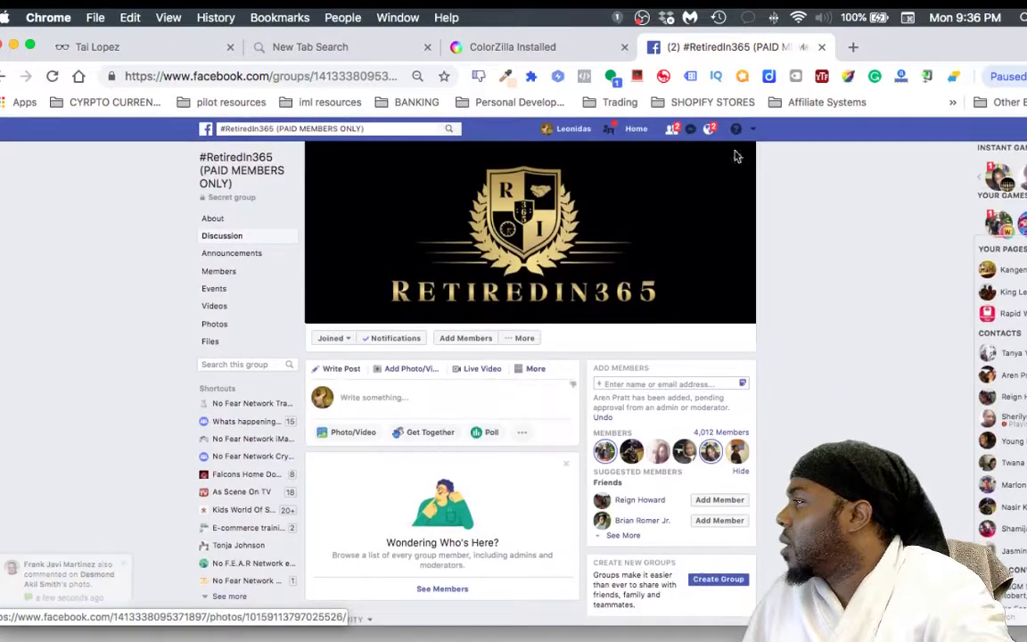
pyautogui.click(707, 130)
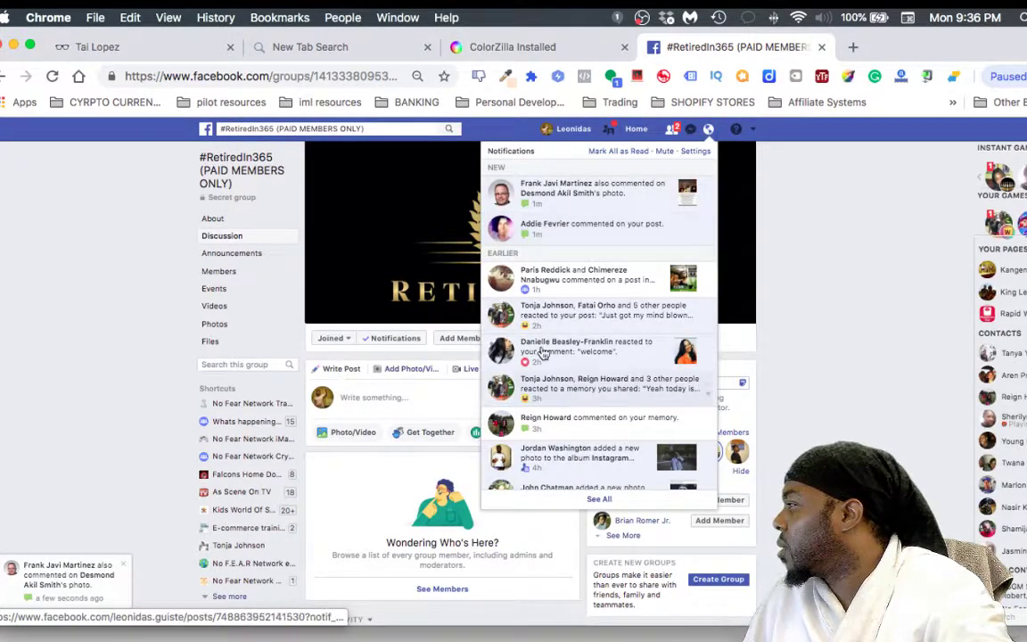
pyautogui.click(550, 225)
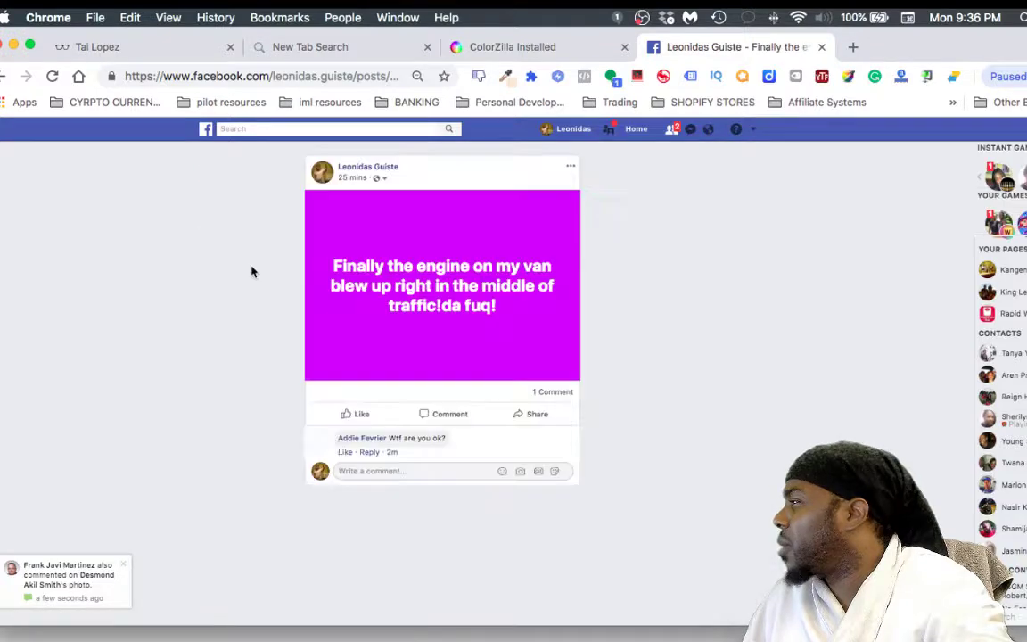
pyautogui.click(362, 472)
pyautogui.write('yeah im great it was only')
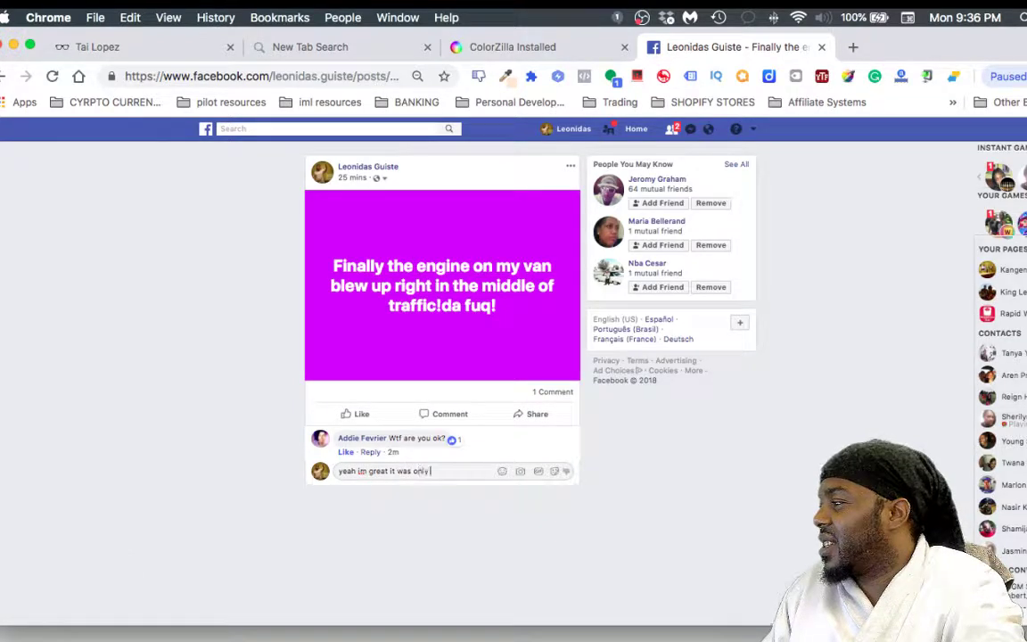
pyautogui.write('! just means time')
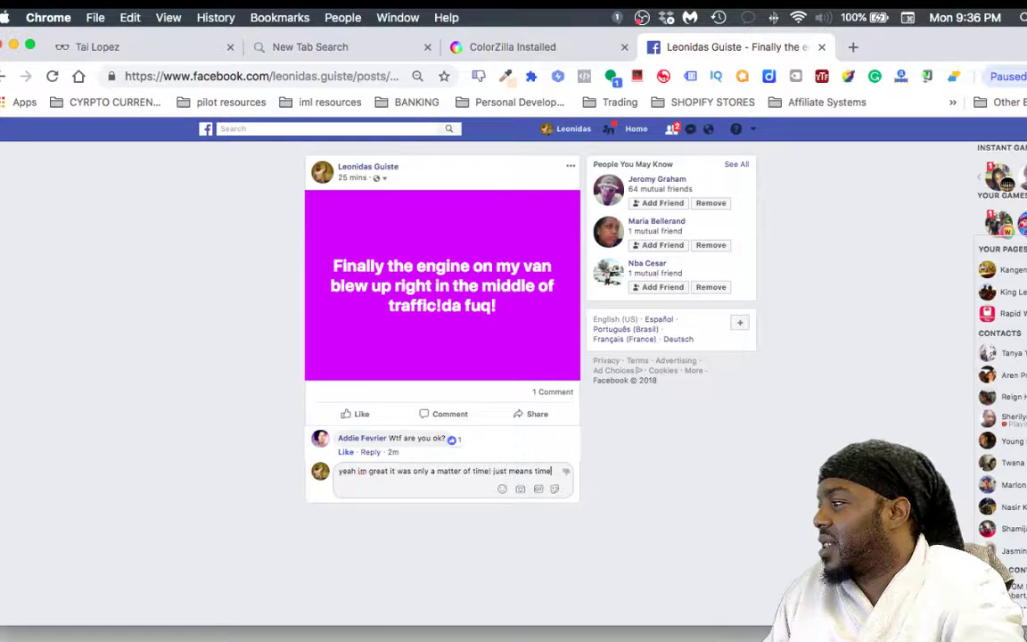
pyautogui.write(' to get a  new ride! exciting times!')
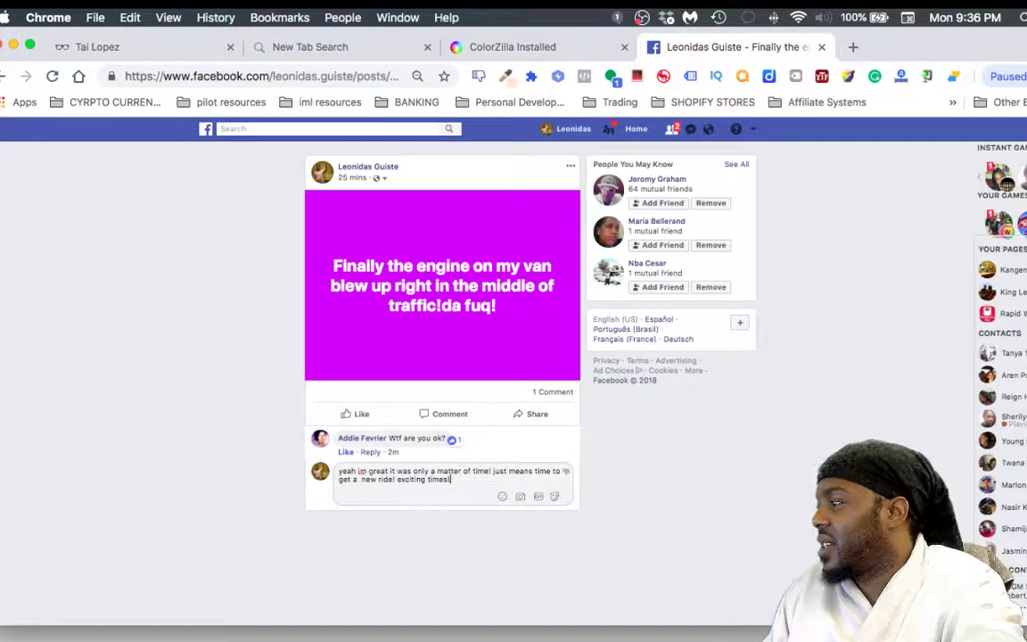
pyautogui.press('Return')
pyautogui.click(352, 414)
# Step: Search 'iml elite' and open the IML Elite group
pyautogui.click(222, 128)
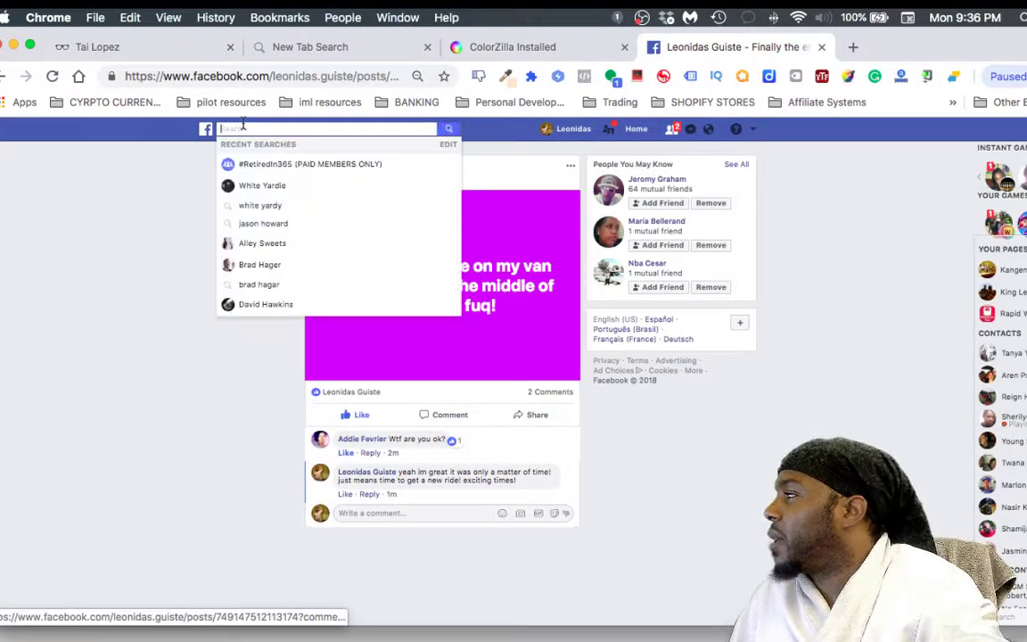
pyautogui.write('iml')
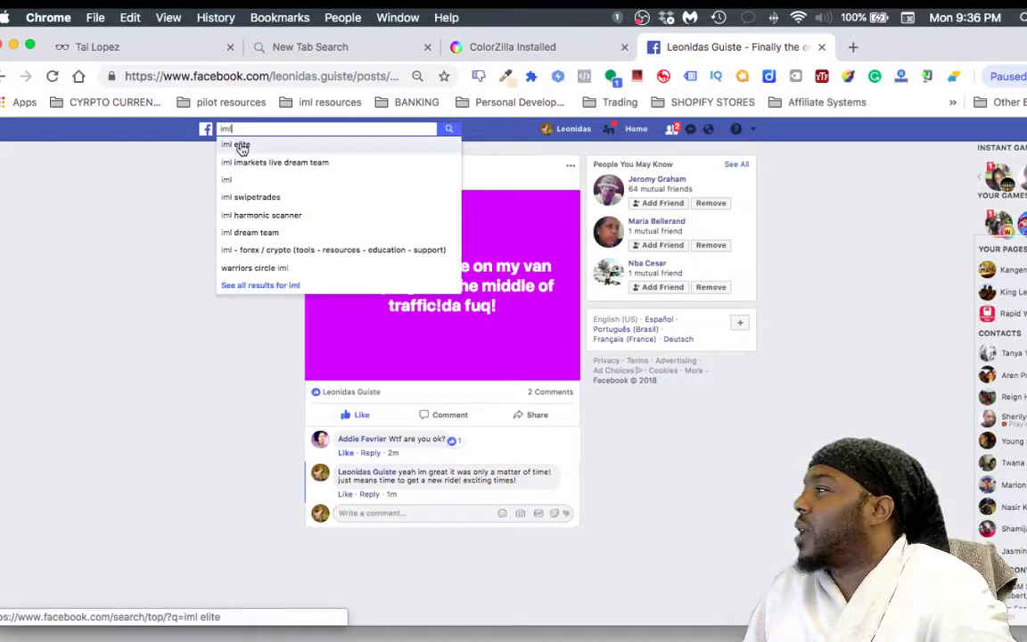
pyautogui.click(241, 147)
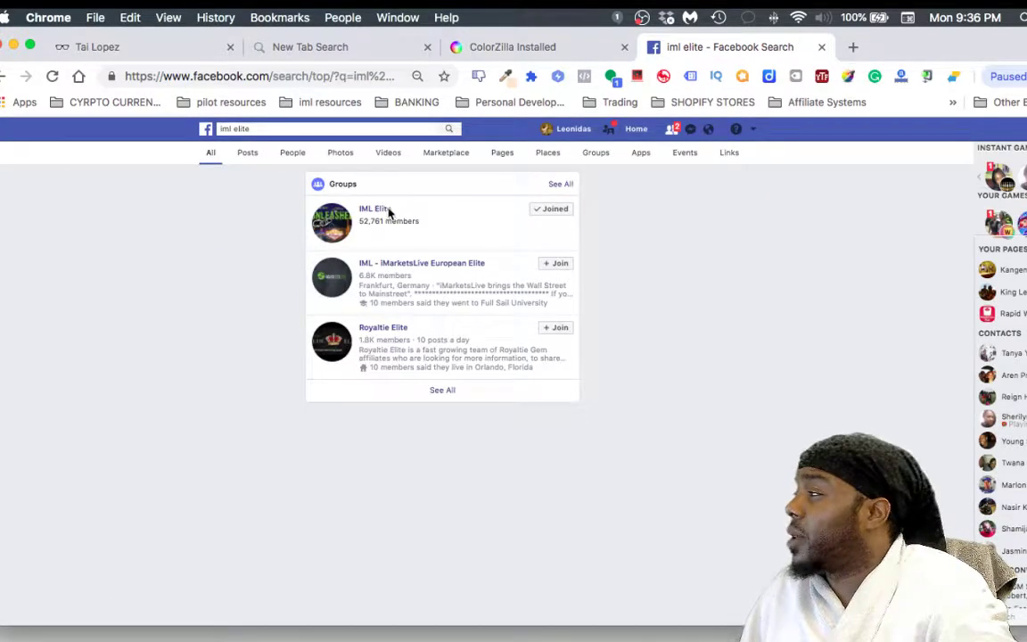
pyautogui.click(384, 212)
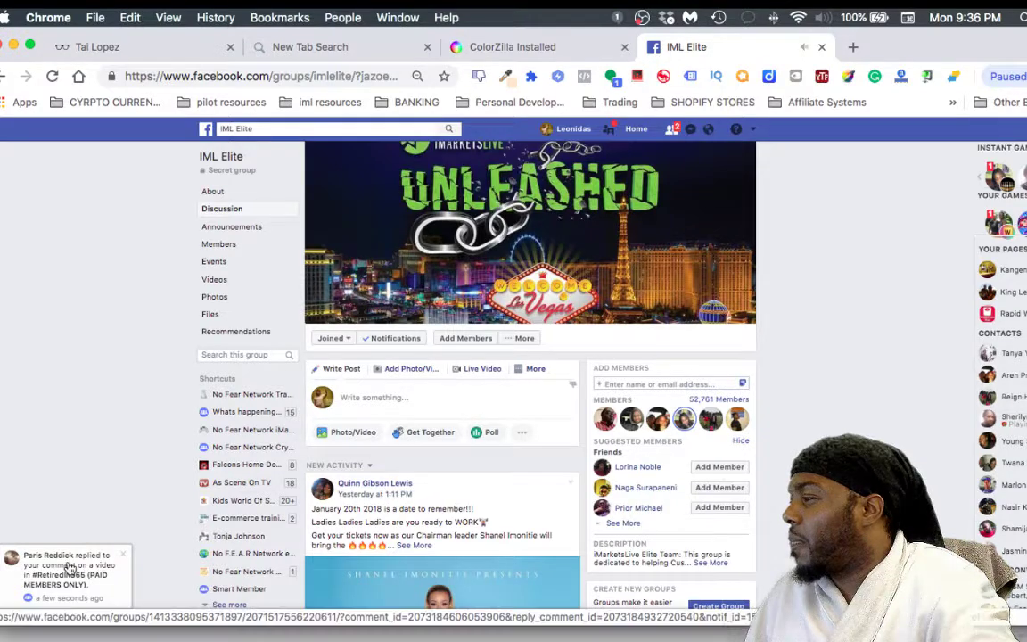
pyautogui.rightClick(77, 566)
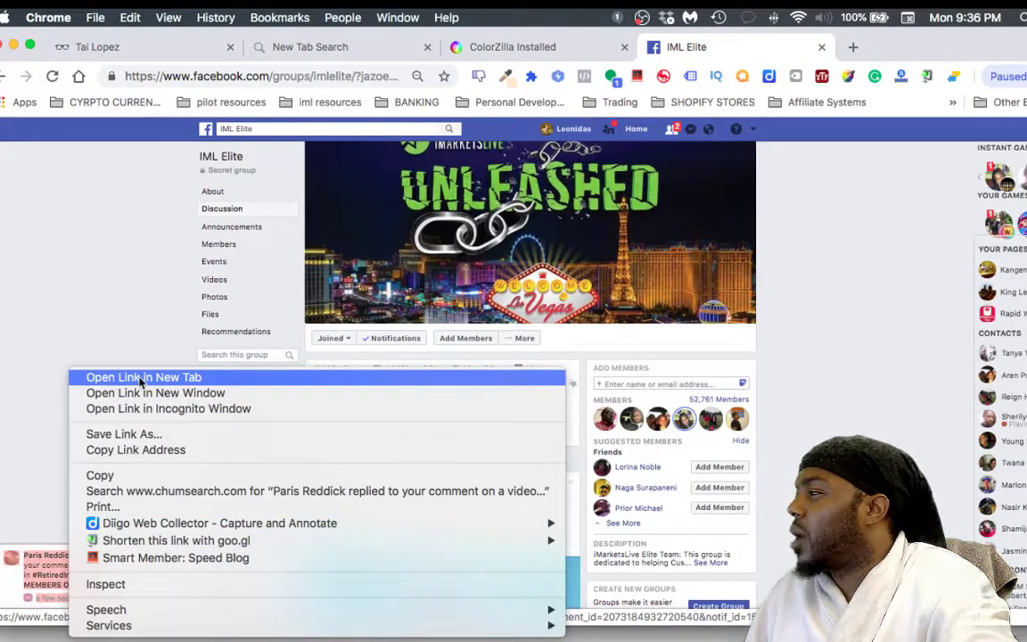
pyautogui.click(128, 346)
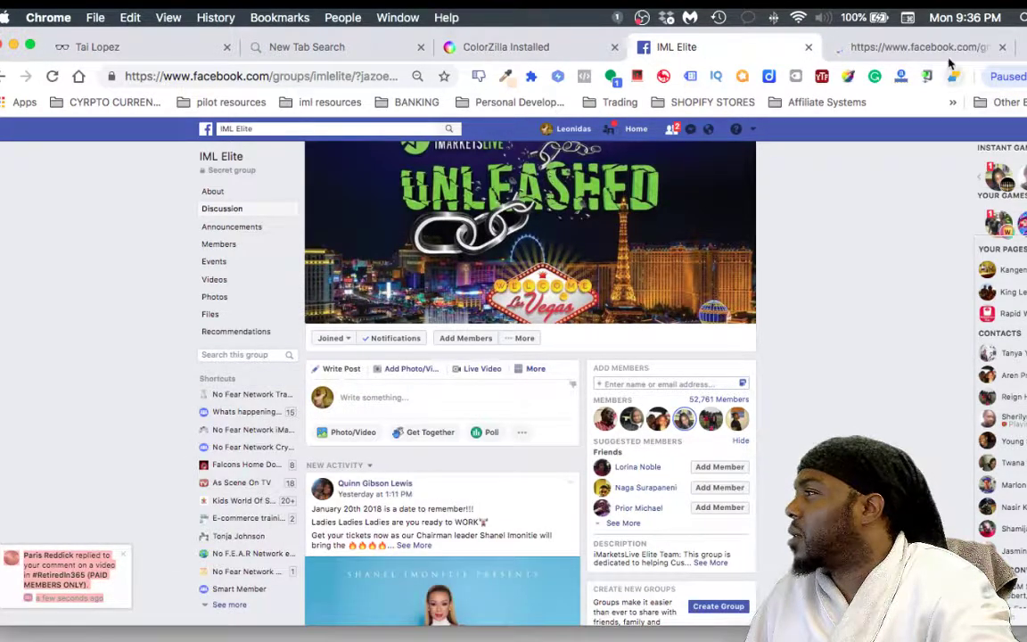
pyautogui.click(949, 52)
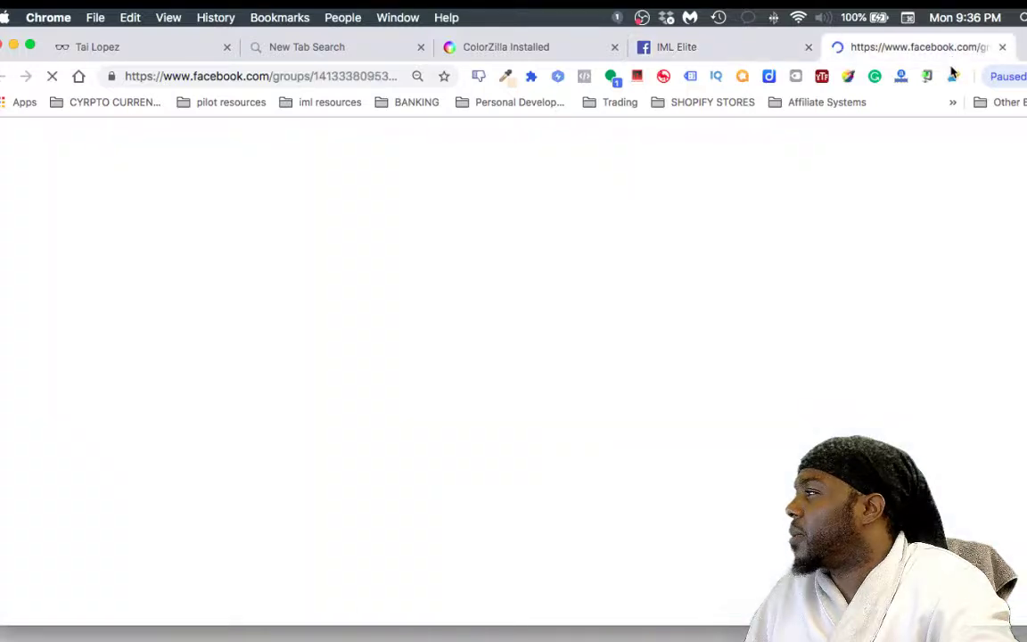
pyautogui.click(714, 51)
pyautogui.scroll(-5, 424, 333)
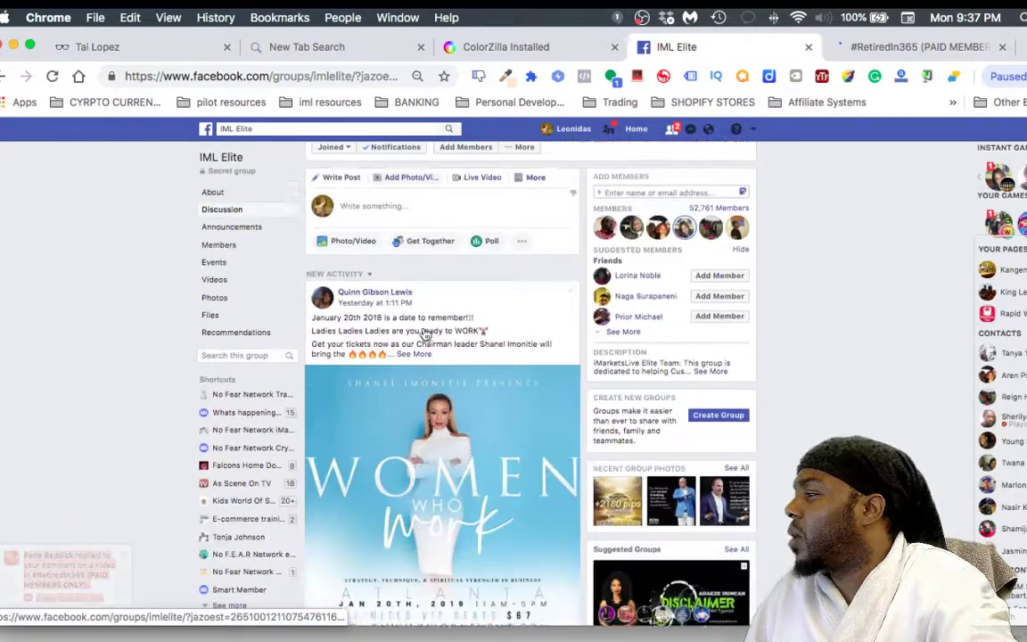
pyautogui.scroll(-1, 426, 334)
pyautogui.scroll(-1, 357, 245)
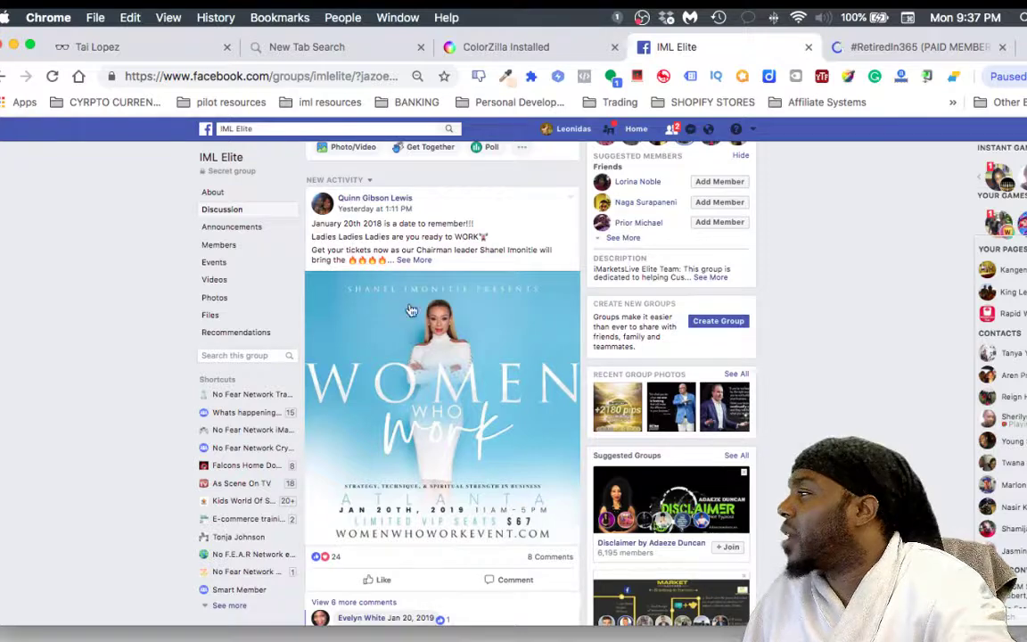
pyautogui.click(413, 261)
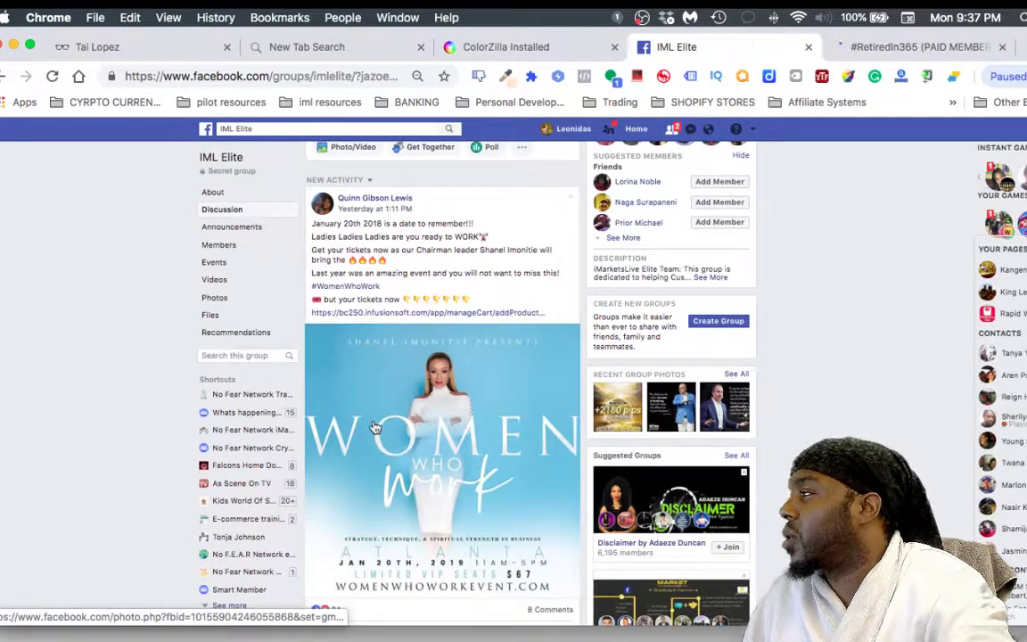
pyautogui.scroll(-1, 375, 419)
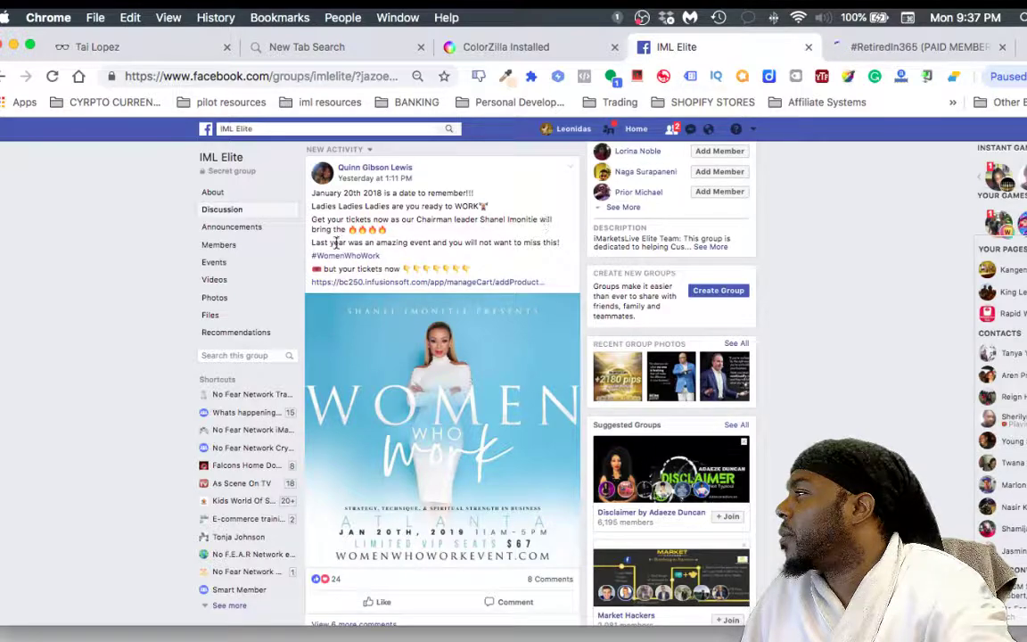
pyautogui.scroll(-1, 389, 250)
pyautogui.scroll(-2, 379, 401)
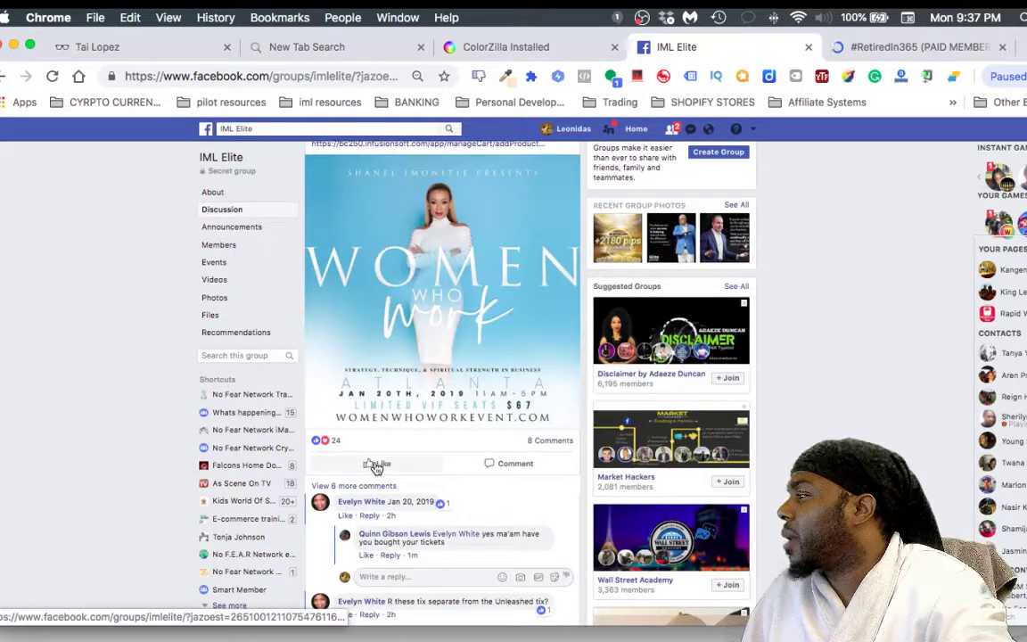
pyautogui.scroll(1, 419, 455)
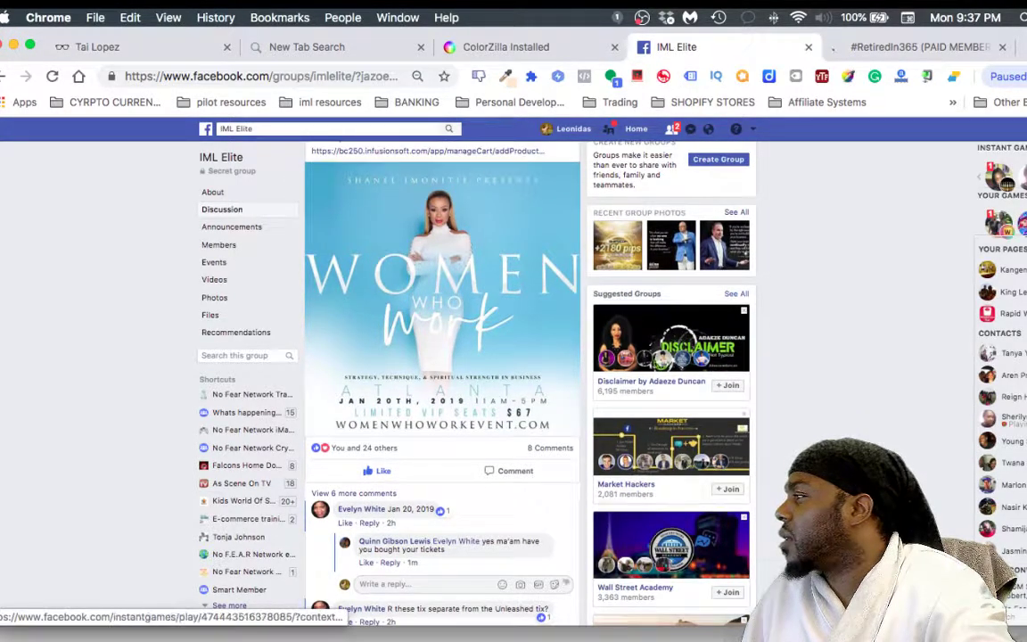
# Step: Comment 'can't wait for this event!' under the IML Elite Women Who Work post
pyautogui.click(921, 49)
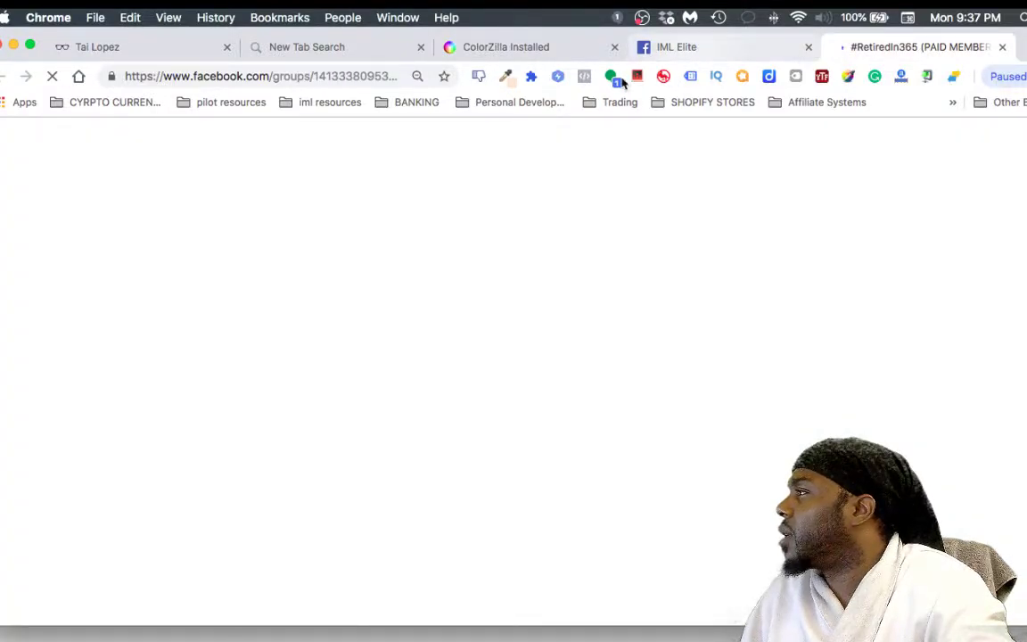
pyautogui.click(703, 51)
pyautogui.scroll(-2, 403, 526)
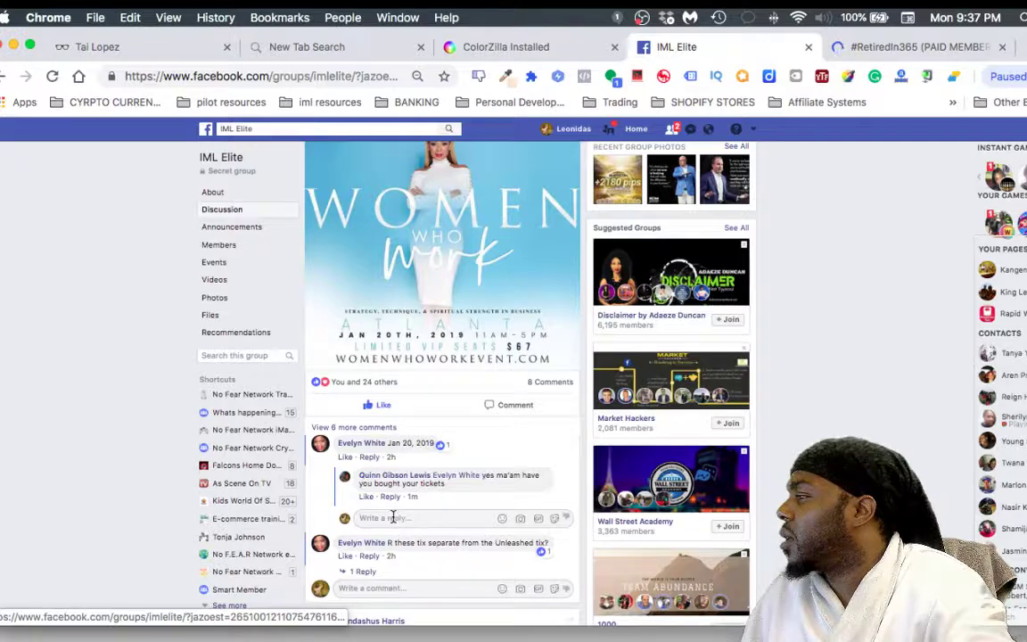
pyautogui.click(393, 517)
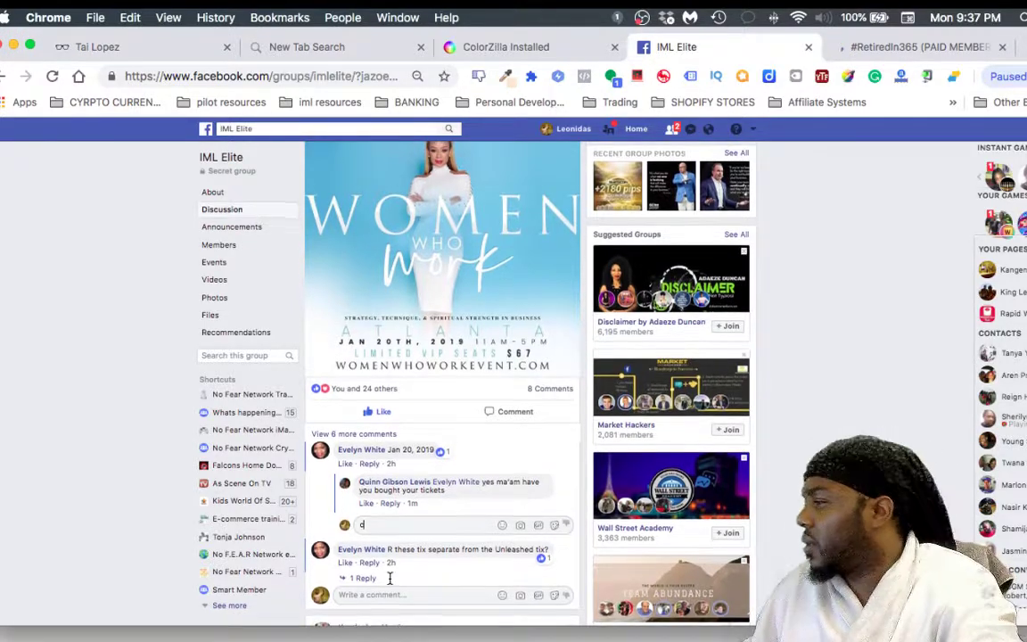
pyautogui.write('cam')
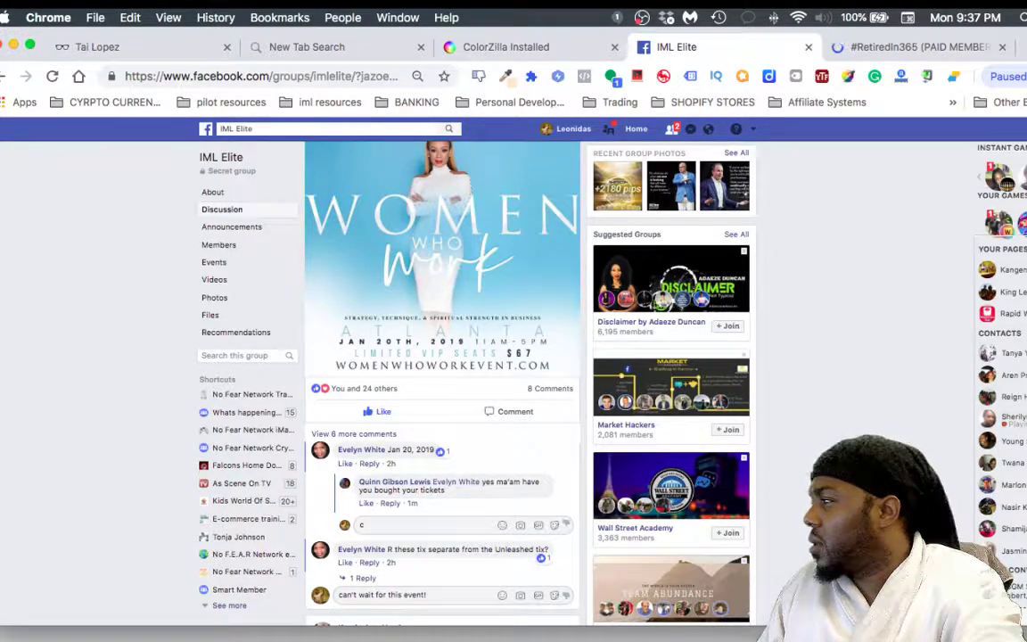
pyautogui.press('Return')
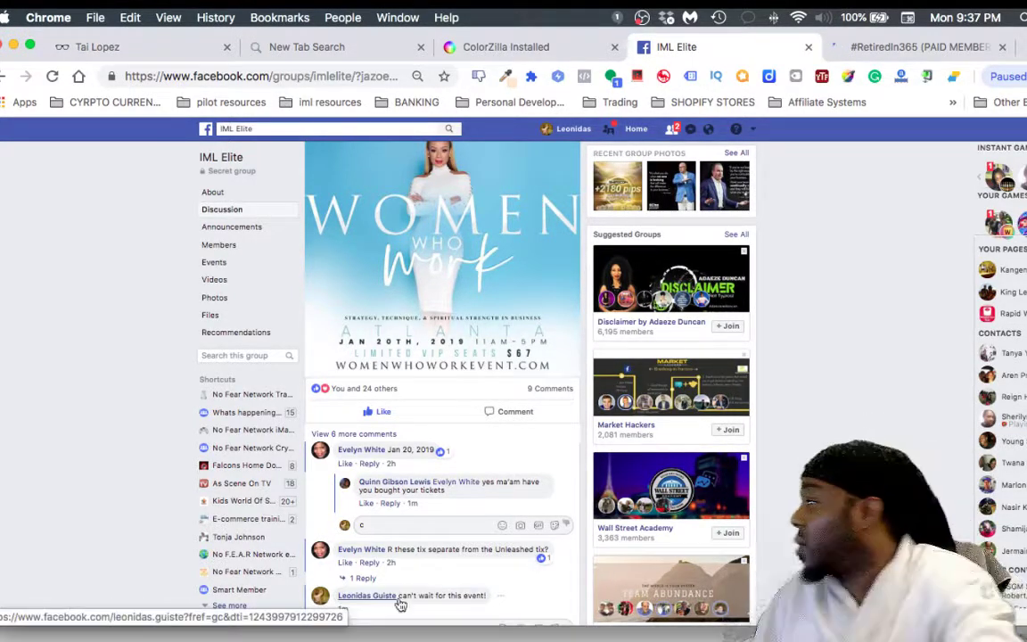
pyautogui.moveTo(367, 595)
pyautogui.scroll(-1, 484, 402)
pyautogui.scroll(-1, 484, 402)
pyautogui.scroll(-1, 484, 402)
pyautogui.scroll(-1, 484, 402)
pyautogui.scroll(-1, 484, 402)
pyautogui.scroll(-1, 435, 354)
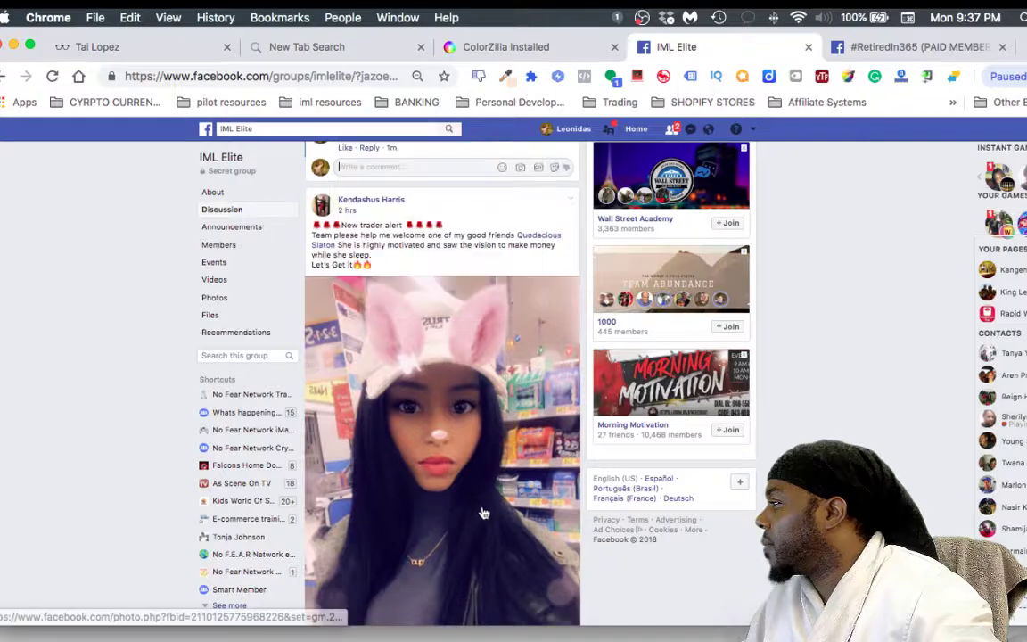
pyautogui.scroll(-1, 428, 428)
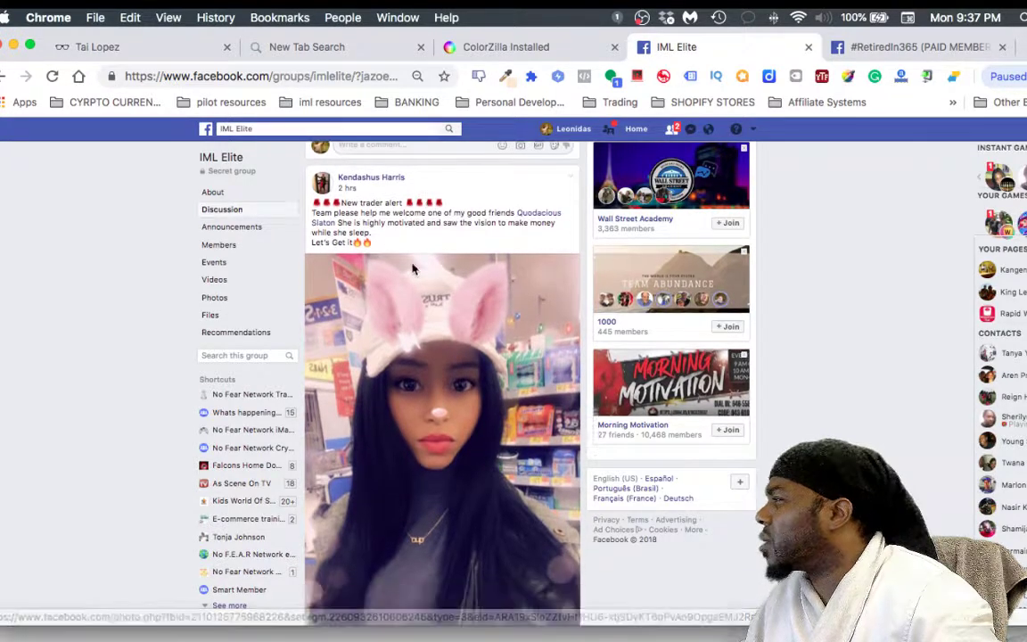
pyautogui.scroll(-2, 426, 546)
pyautogui.scroll(-1, 370, 506)
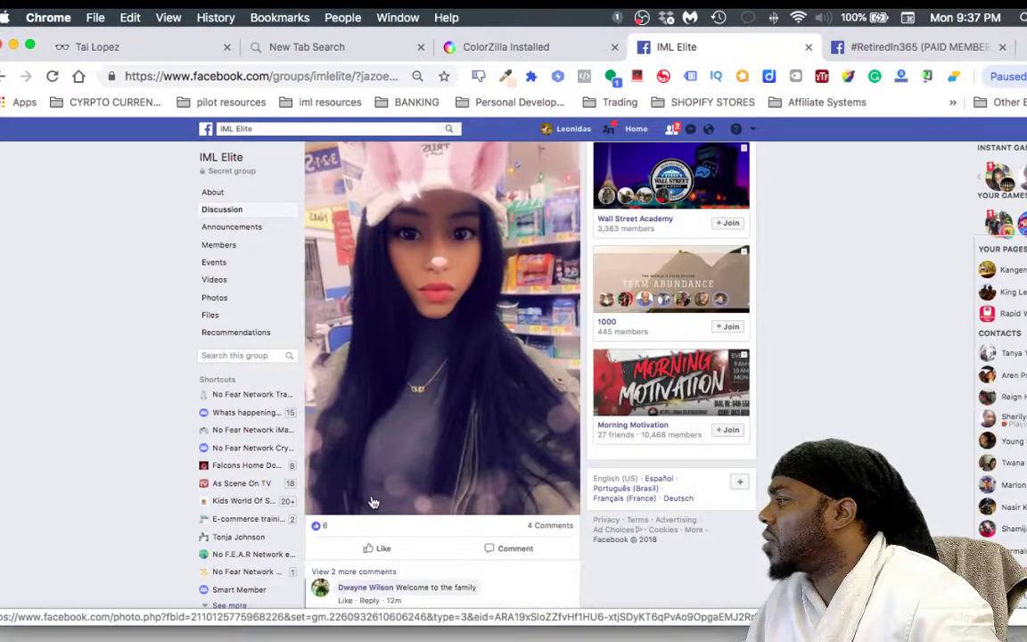
pyautogui.scroll(-2, 385, 541)
# Step: Like the new trader alert post and post a welcome comment under it
pyautogui.click(383, 437)
pyautogui.scroll(-2, 455, 473)
pyautogui.scroll(-1, 419, 465)
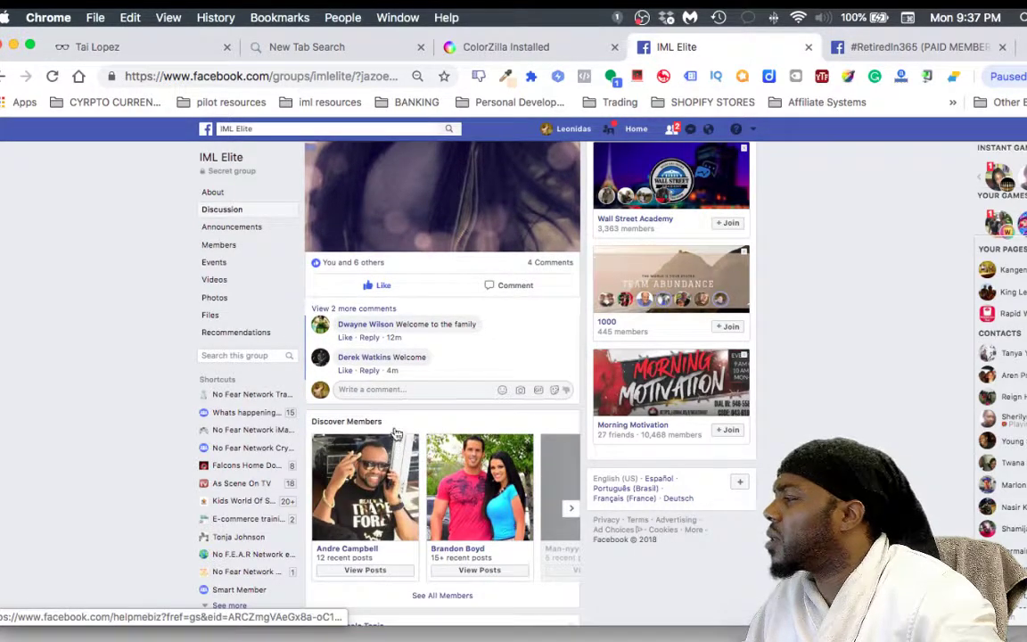
pyautogui.click(389, 393)
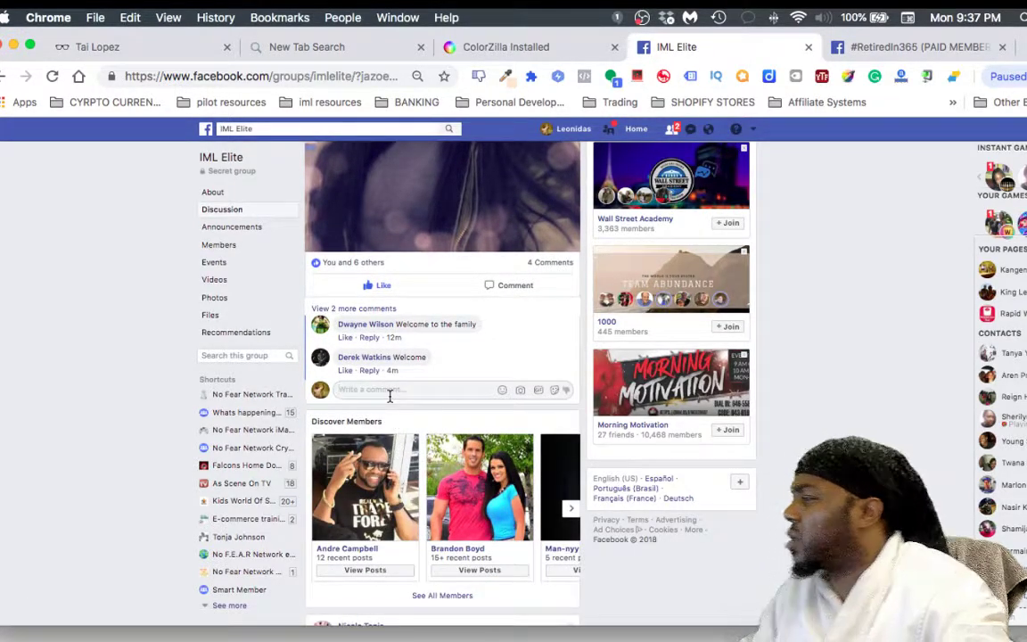
pyautogui.write('welcome')
pyautogui.press('Return')
pyautogui.scroll(-2, 423, 394)
pyautogui.scroll(-3, 422, 393)
pyautogui.scroll(-3, 423, 393)
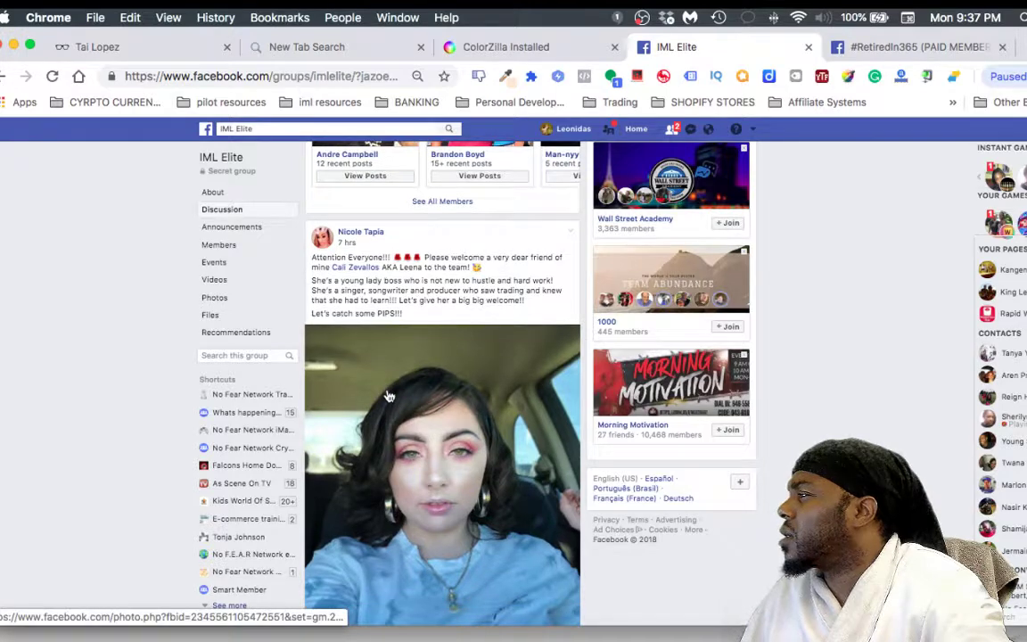
pyautogui.scroll(-3, 384, 428)
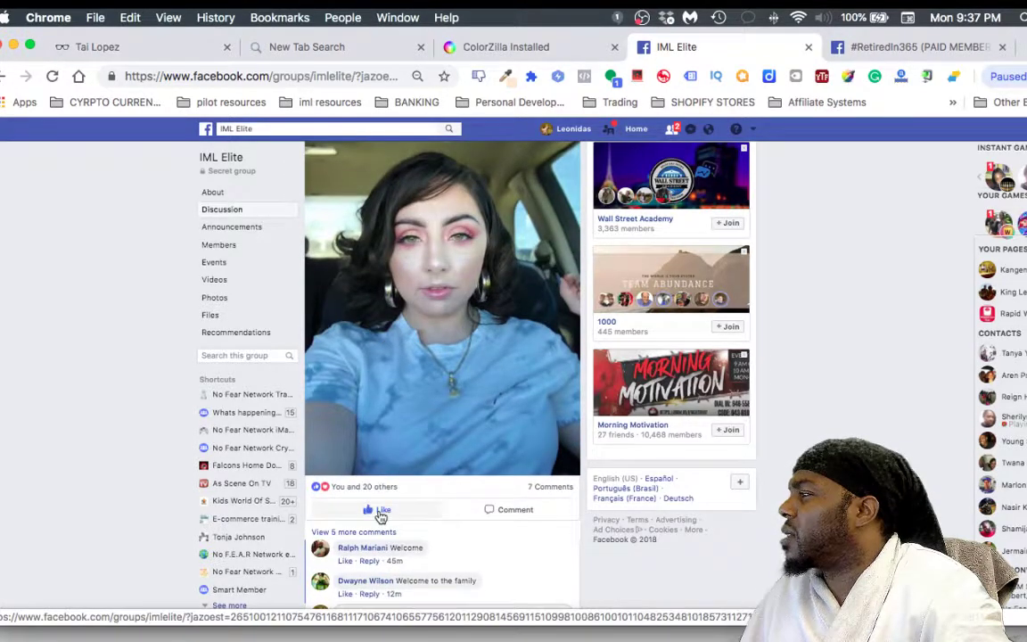
pyautogui.scroll(-1, 383, 535)
pyautogui.write('welcome to the fami')
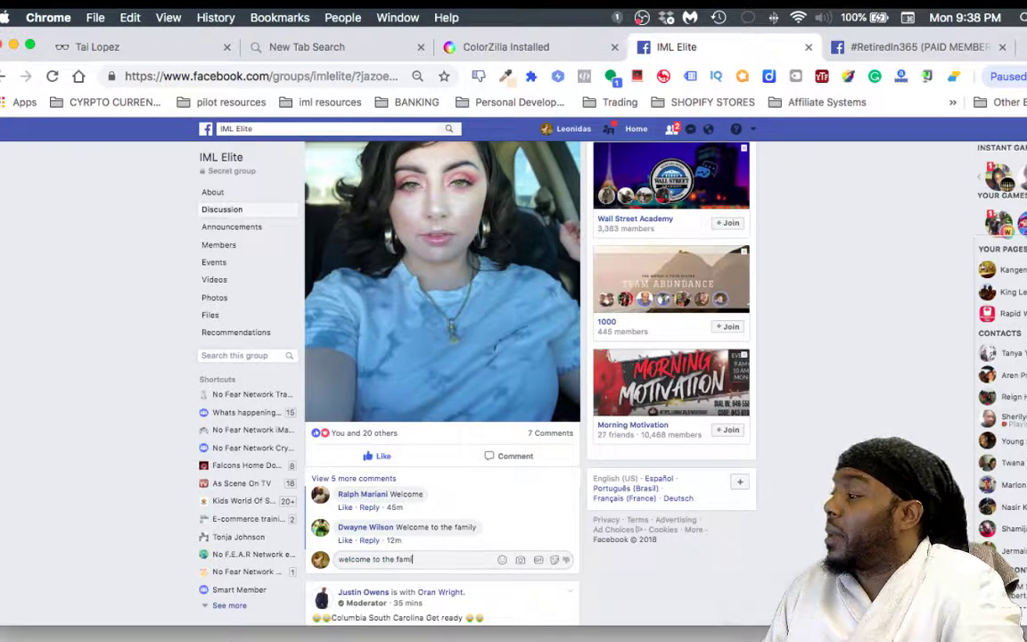
pyautogui.scroll(-3, 395, 579)
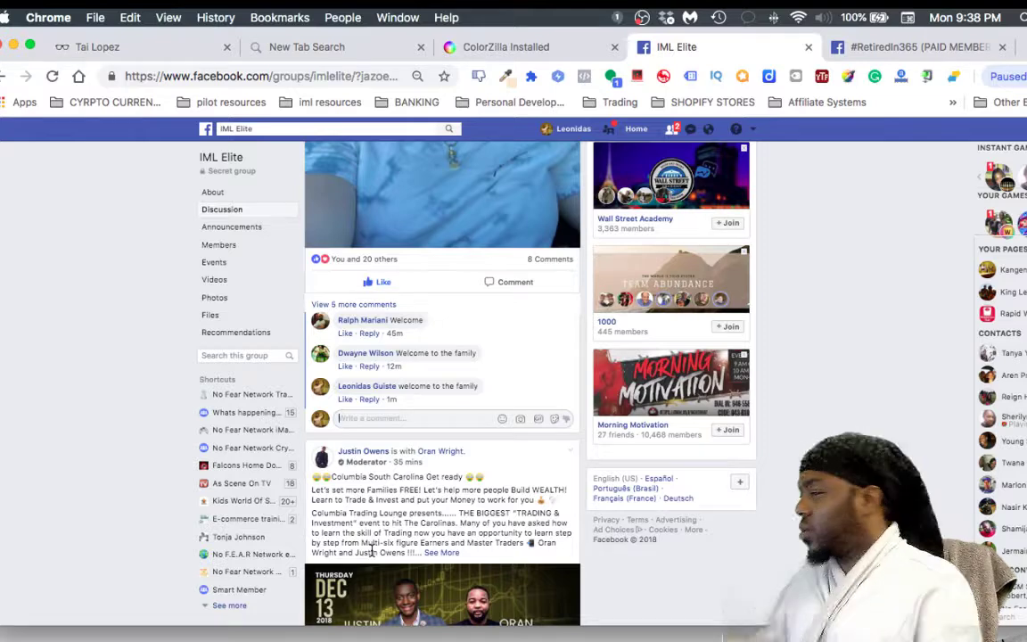
pyautogui.scroll(-2, 374, 551)
pyautogui.scroll(-2, 388, 554)
pyautogui.scroll(-2, 388, 554)
pyautogui.scroll(-2, 384, 526)
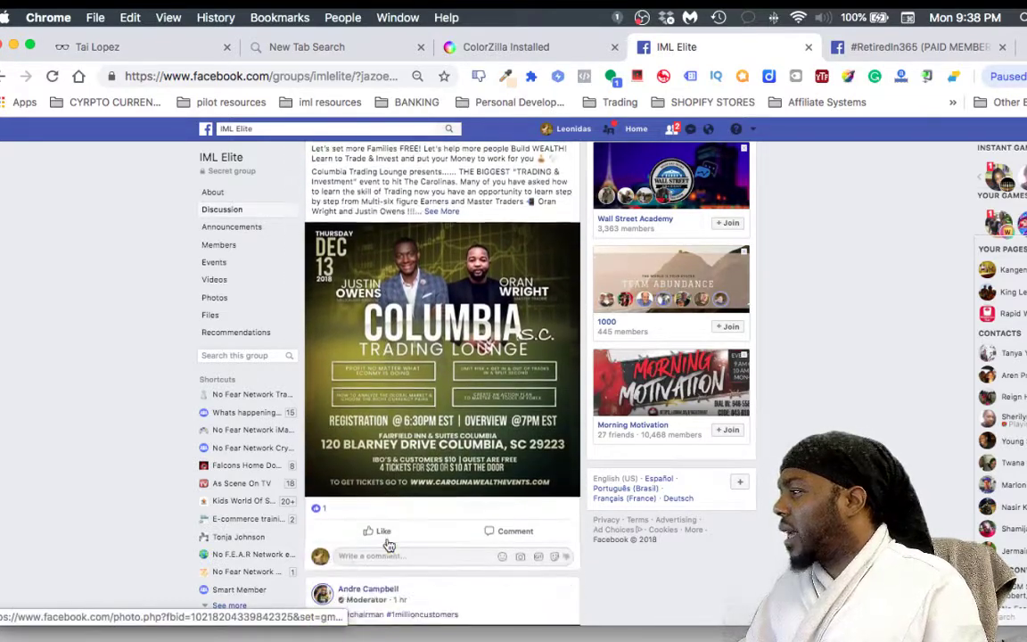
pyautogui.scroll(-1, 380, 495)
pyautogui.click(393, 477)
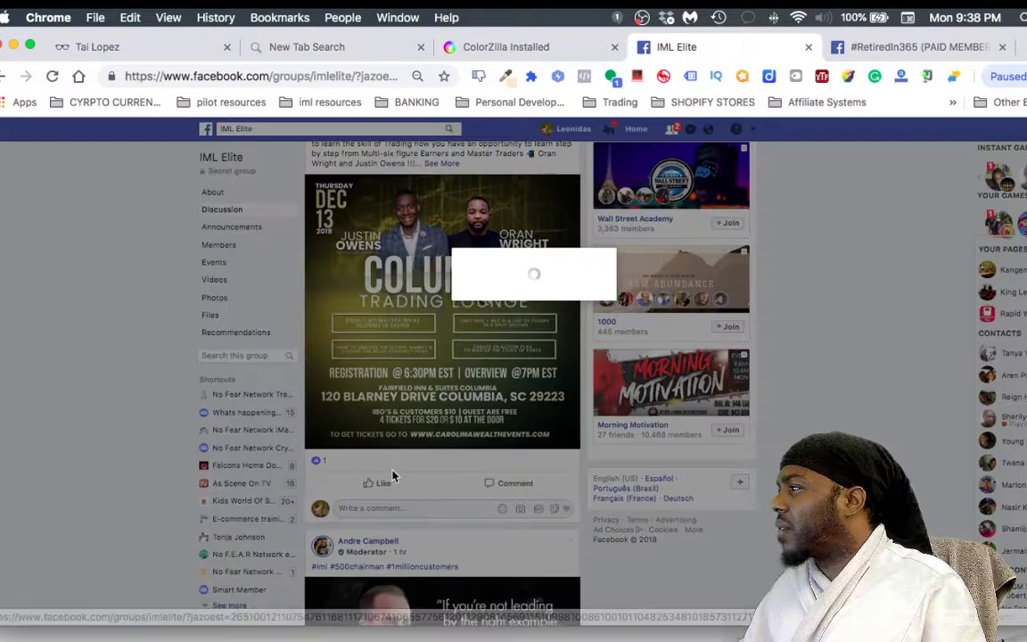
pyautogui.click(374, 473)
pyautogui.scroll(2, 371, 488)
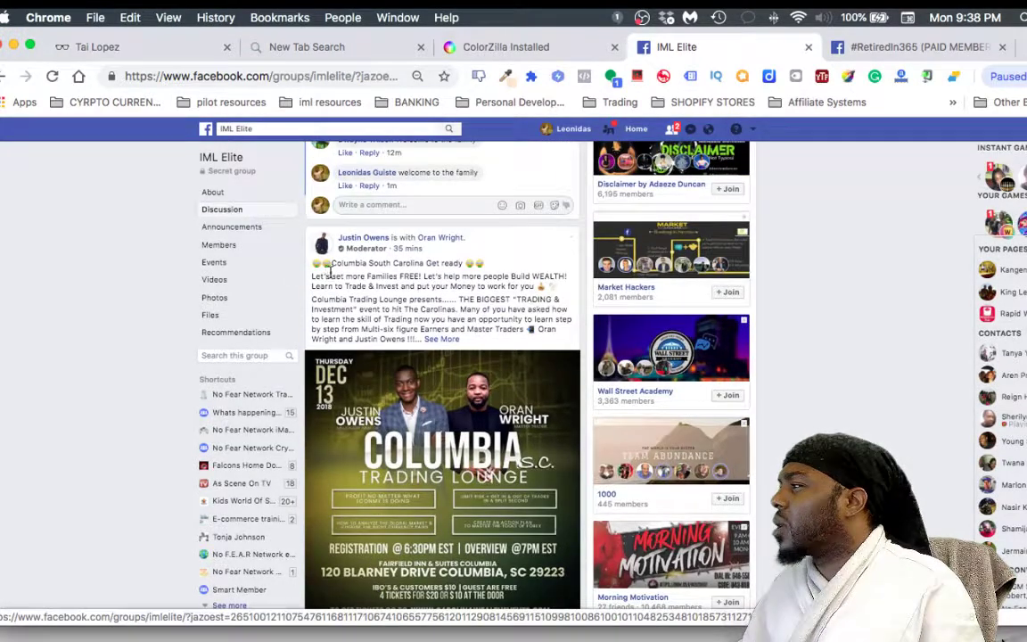
pyautogui.scroll(-2, 330, 270)
pyautogui.scroll(-6, 357, 356)
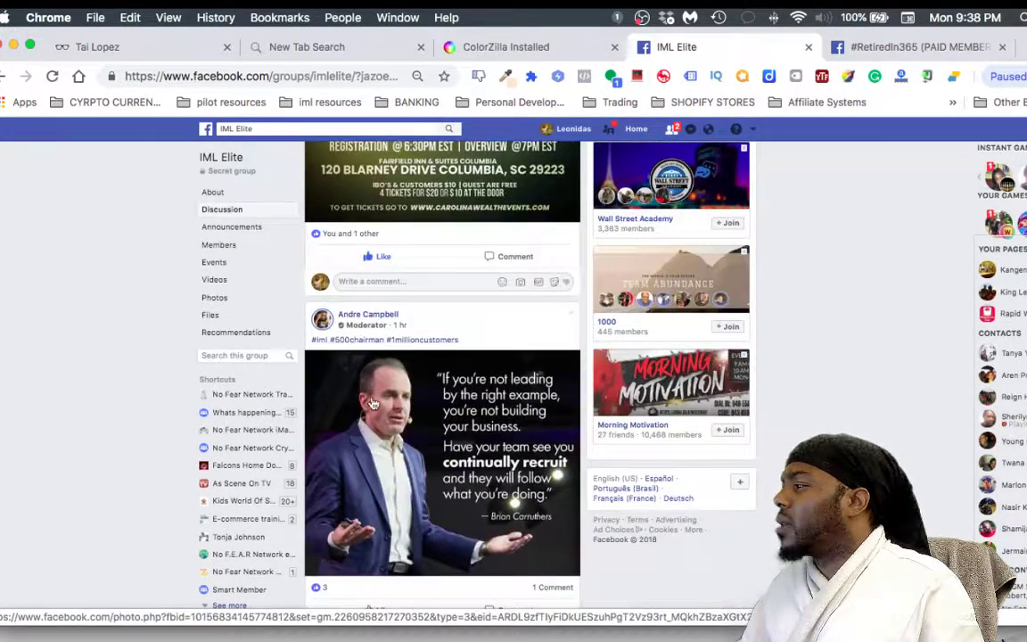
pyautogui.scroll(-5, 372, 403)
pyautogui.scroll(-3, 373, 403)
pyautogui.scroll(3, 372, 403)
pyautogui.scroll(3, 375, 374)
pyautogui.scroll(3, 376, 350)
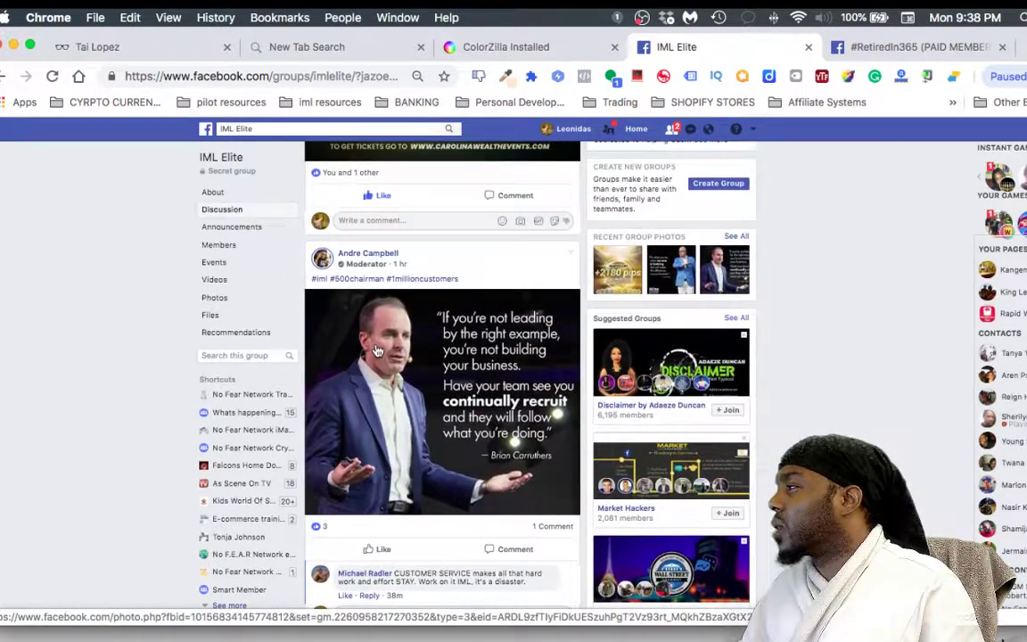
pyautogui.scroll(-3, 377, 351)
pyautogui.scroll(-1, 377, 351)
pyautogui.scroll(-4, 378, 351)
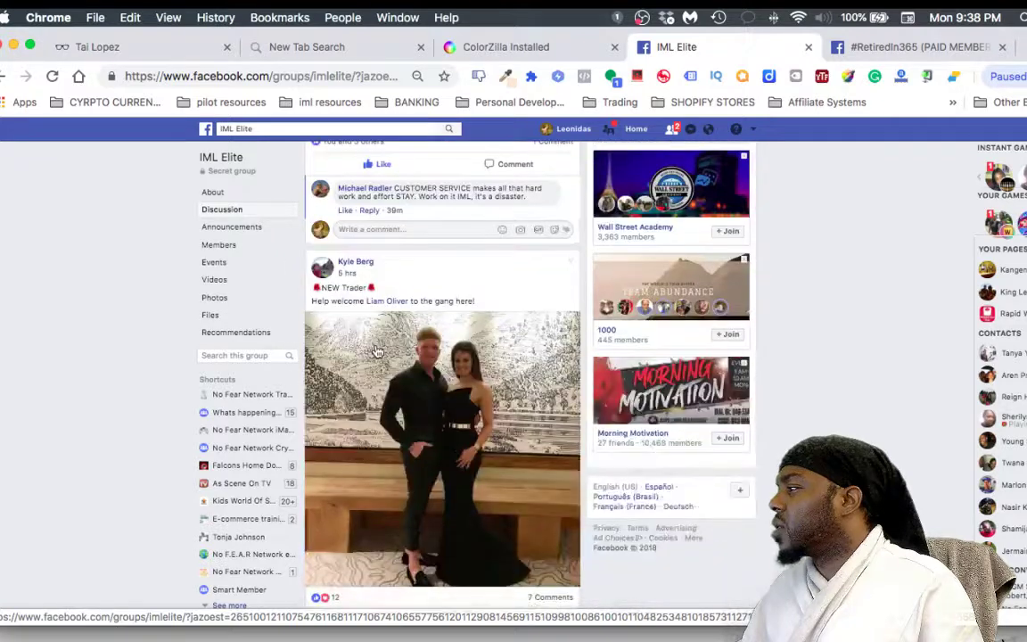
pyautogui.scroll(-3, 377, 351)
pyautogui.scroll(-1, 377, 428)
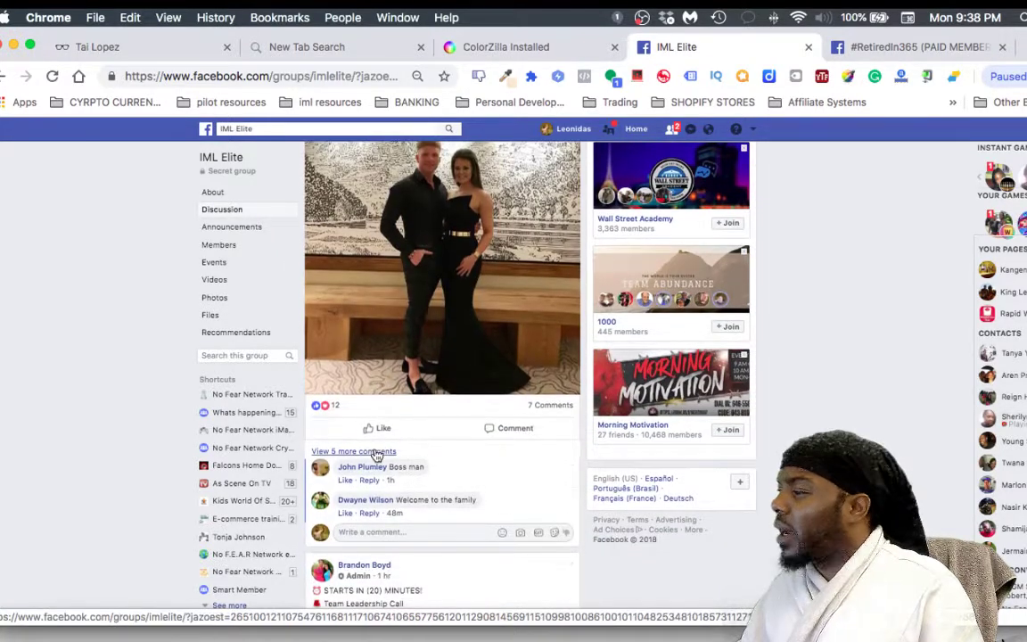
pyautogui.write('wel')
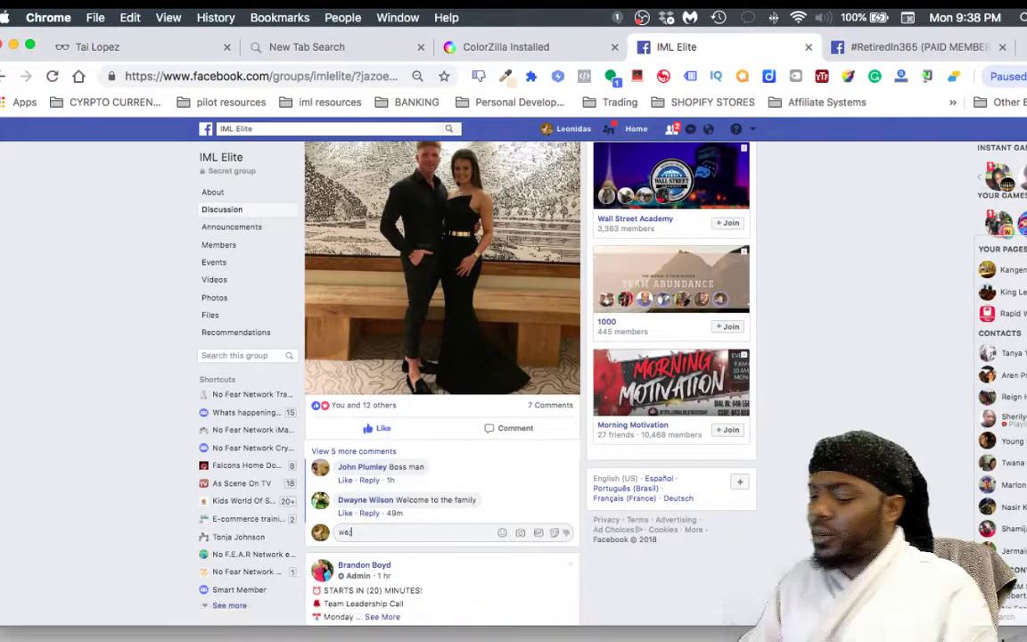
pyautogui.write('come')
pyautogui.press('Return')
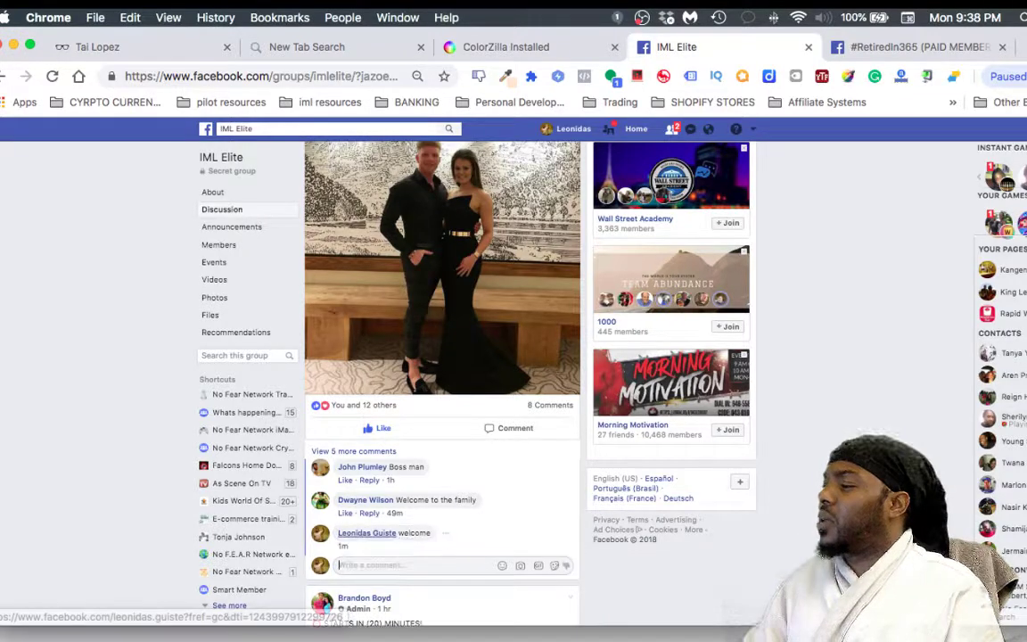
pyautogui.scroll(-2, 350, 537)
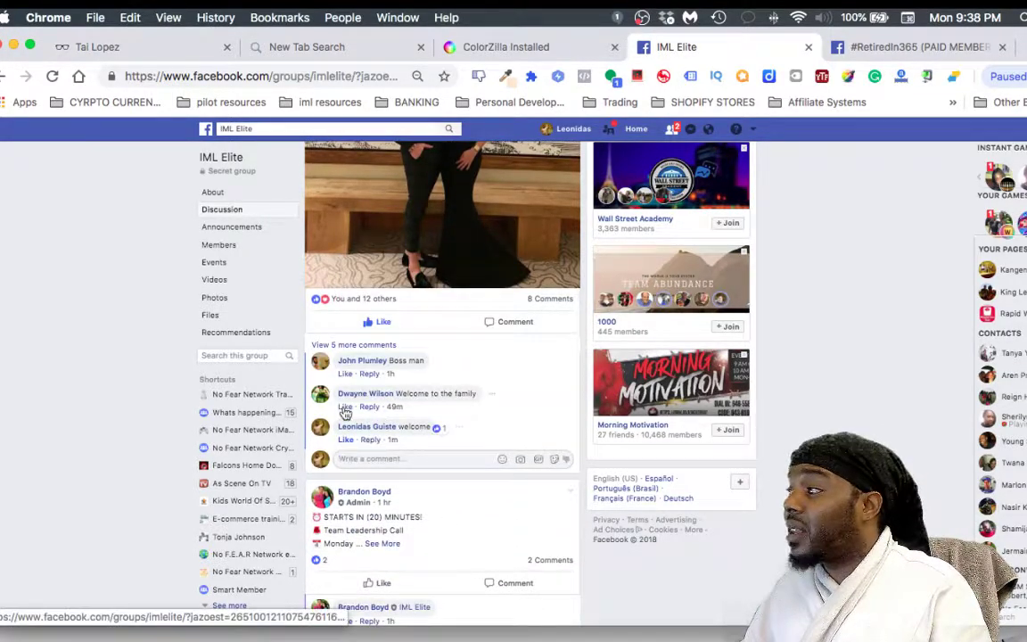
pyautogui.click(346, 407)
pyautogui.scroll(-1, 385, 407)
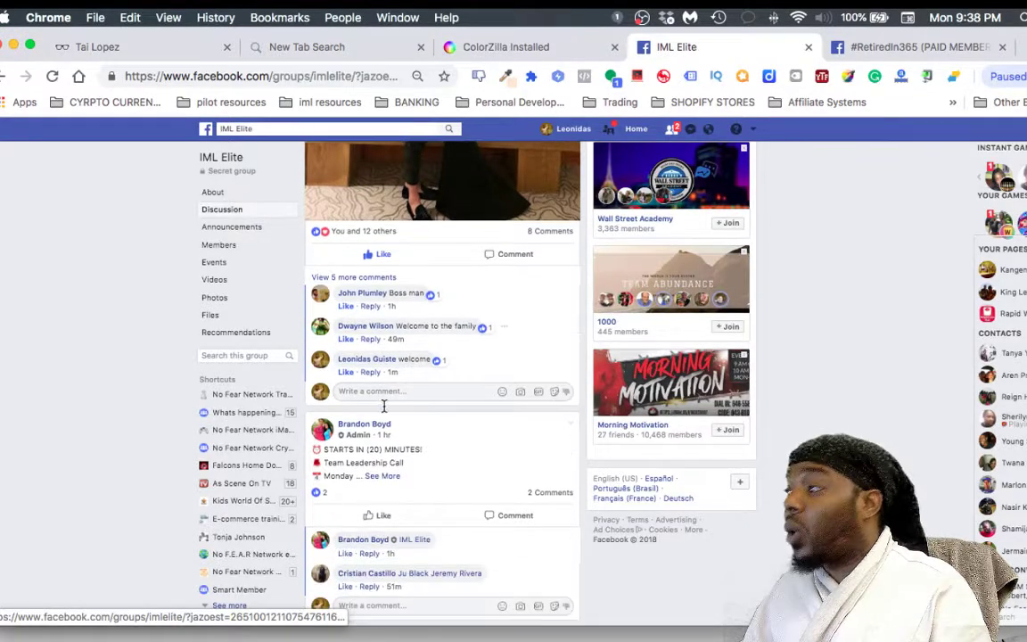
pyautogui.scroll(-1, 392, 428)
pyautogui.scroll(-4, 402, 454)
pyautogui.scroll(-3, 404, 468)
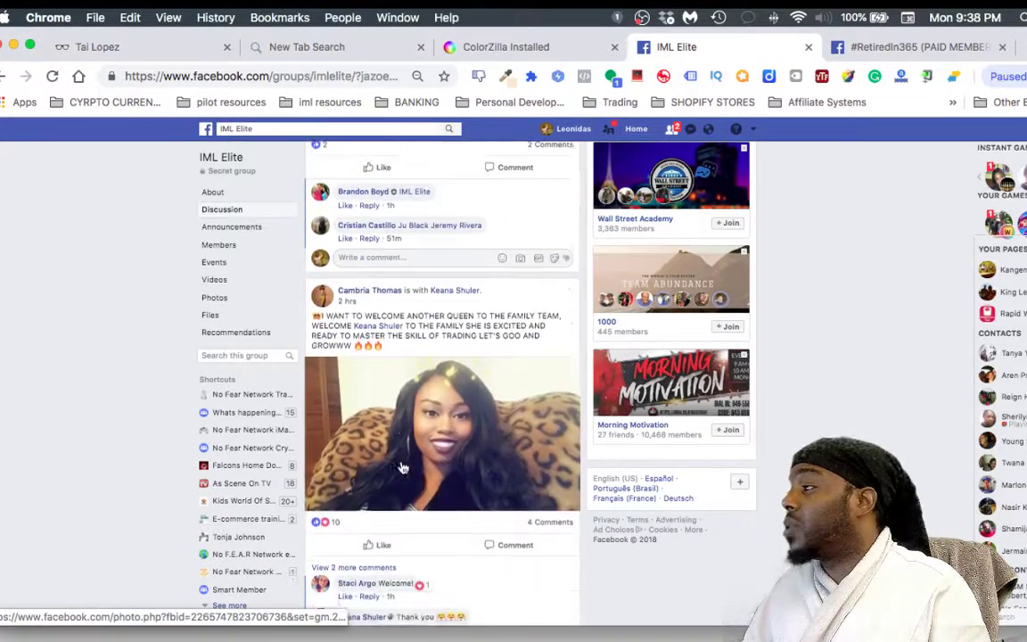
pyautogui.click(377, 535)
pyautogui.scroll(-3, 375, 481)
pyautogui.scroll(-3, 370, 410)
pyautogui.scroll(-3, 366, 356)
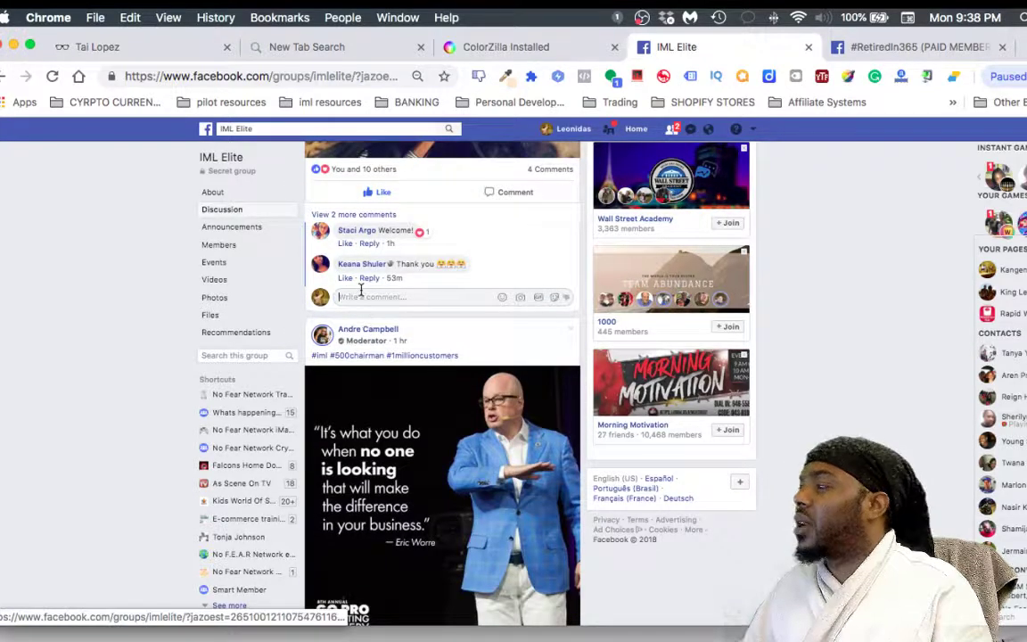
pyautogui.write('welcome!')
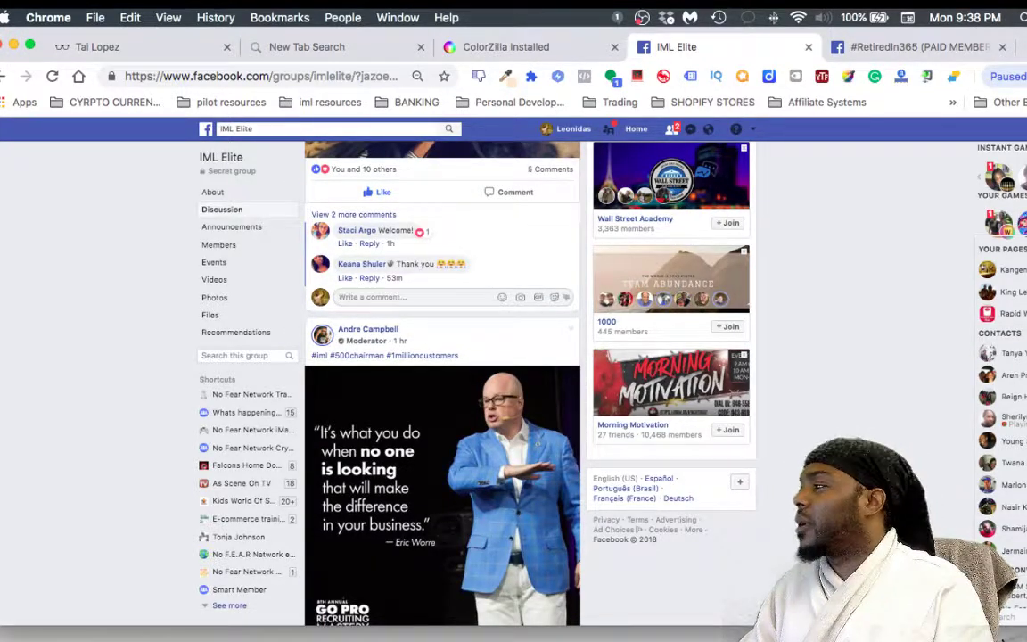
pyautogui.scroll(-3, 377, 535)
pyautogui.scroll(-1, 377, 549)
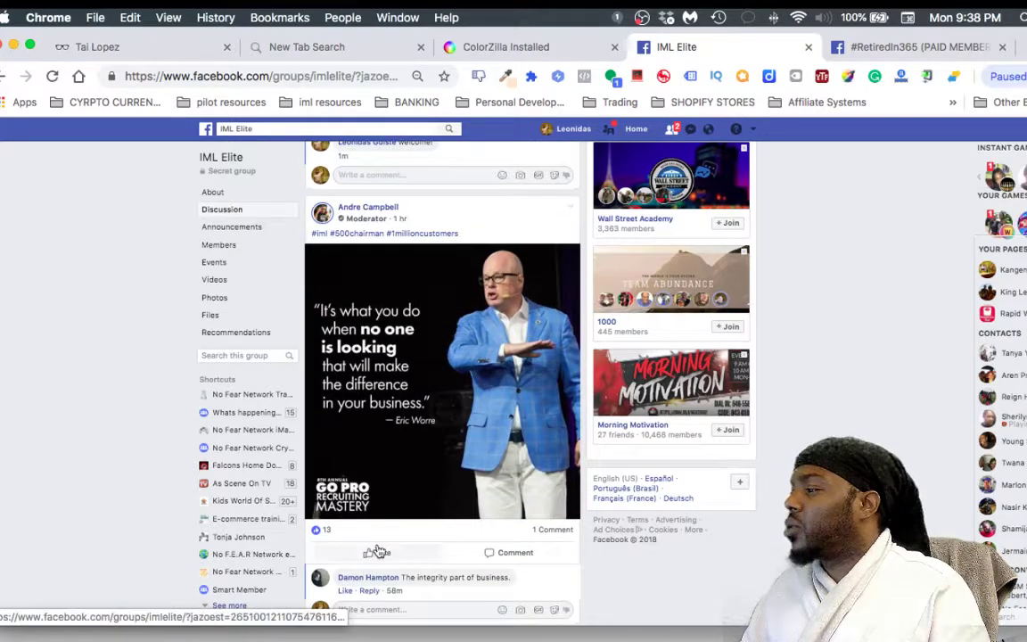
pyautogui.scroll(-3, 377, 535)
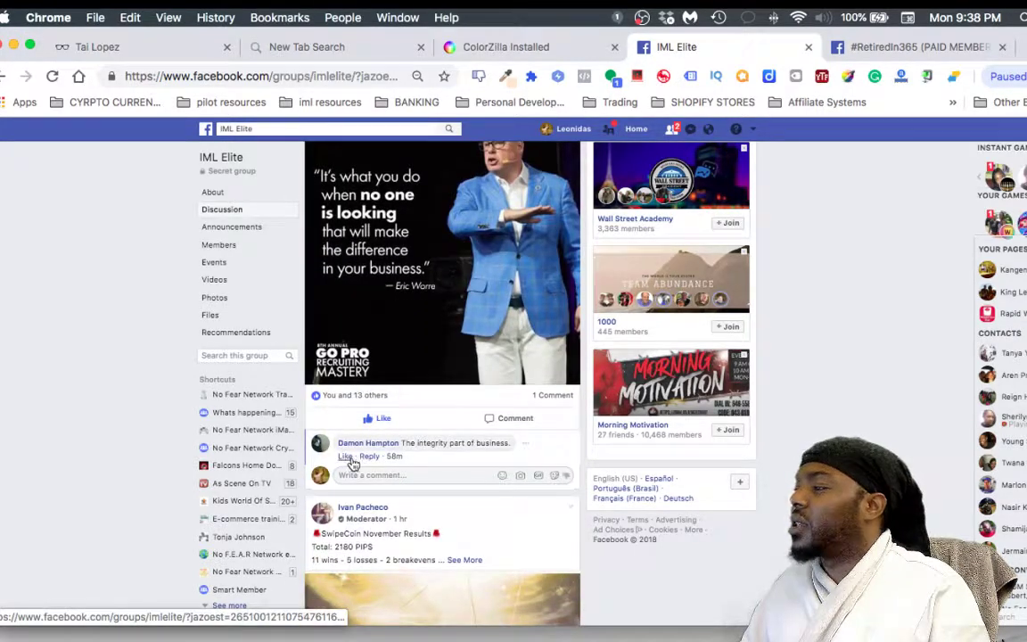
pyautogui.click(345, 456)
pyautogui.scroll(-3, 356, 458)
pyautogui.scroll(-1, 376, 356)
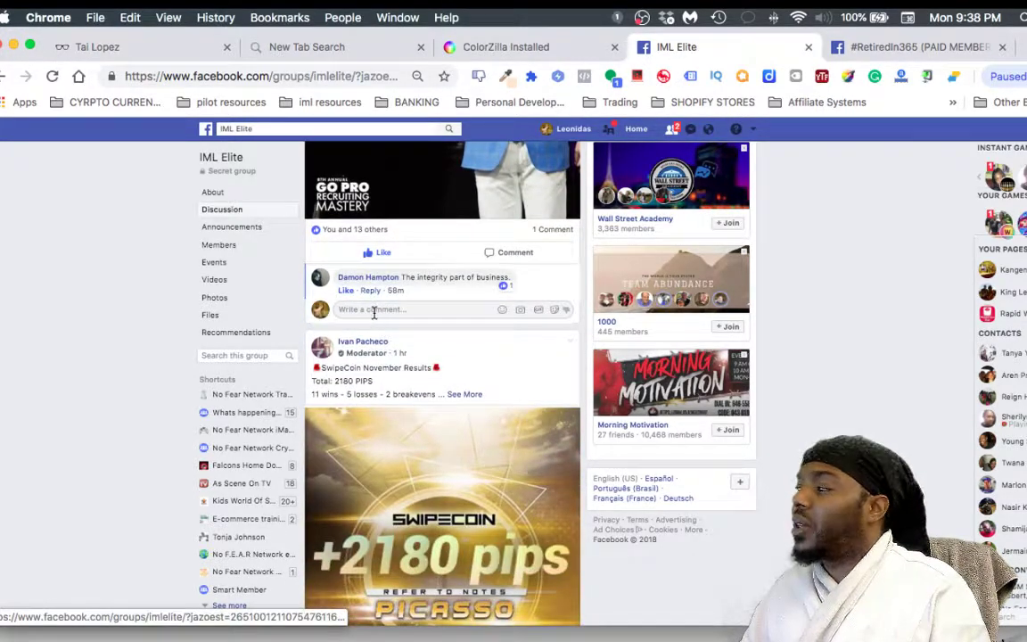
pyautogui.scroll(-2, 423, 408)
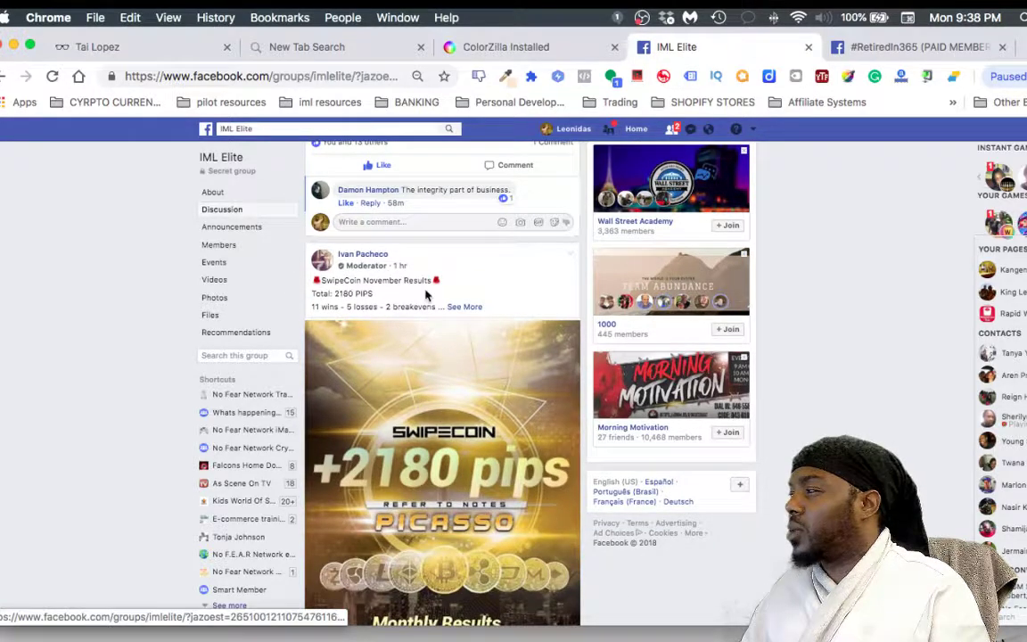
pyautogui.scroll(-3, 419, 357)
pyautogui.scroll(-3, 390, 446)
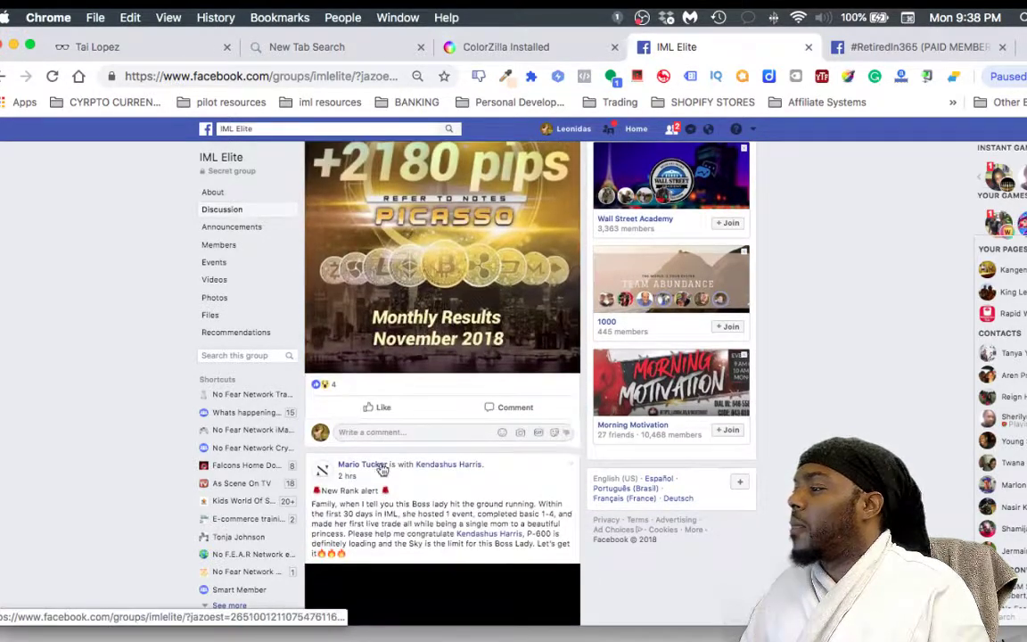
pyautogui.scroll(-2, 379, 477)
pyautogui.scroll(-3, 375, 504)
pyautogui.scroll(-2, 369, 530)
pyautogui.scroll(-1, 364, 554)
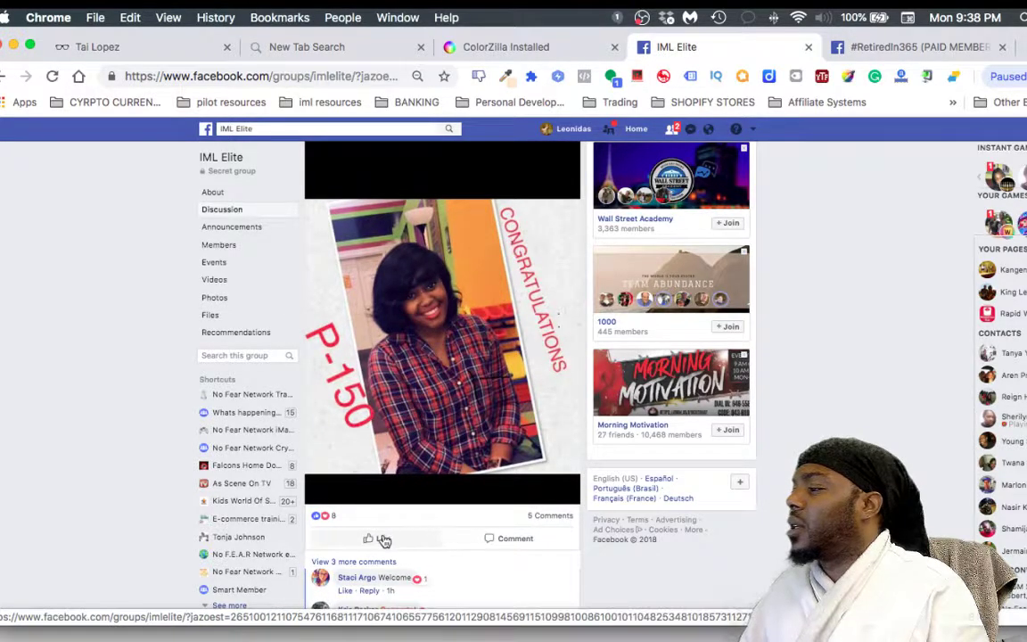
# Step: Congratulate the liked P-150 post, then like and welcome the #NewTrader post, liking its comments
pyautogui.click(384, 542)
pyautogui.scroll(-3, 392, 535)
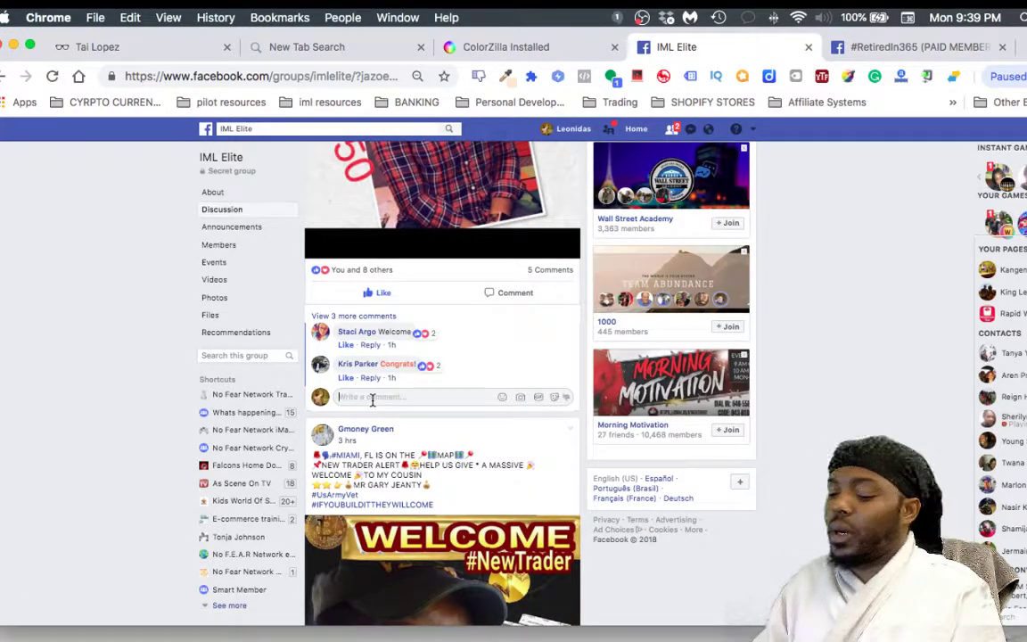
pyautogui.write('congrats 😊 on hitting platinum')
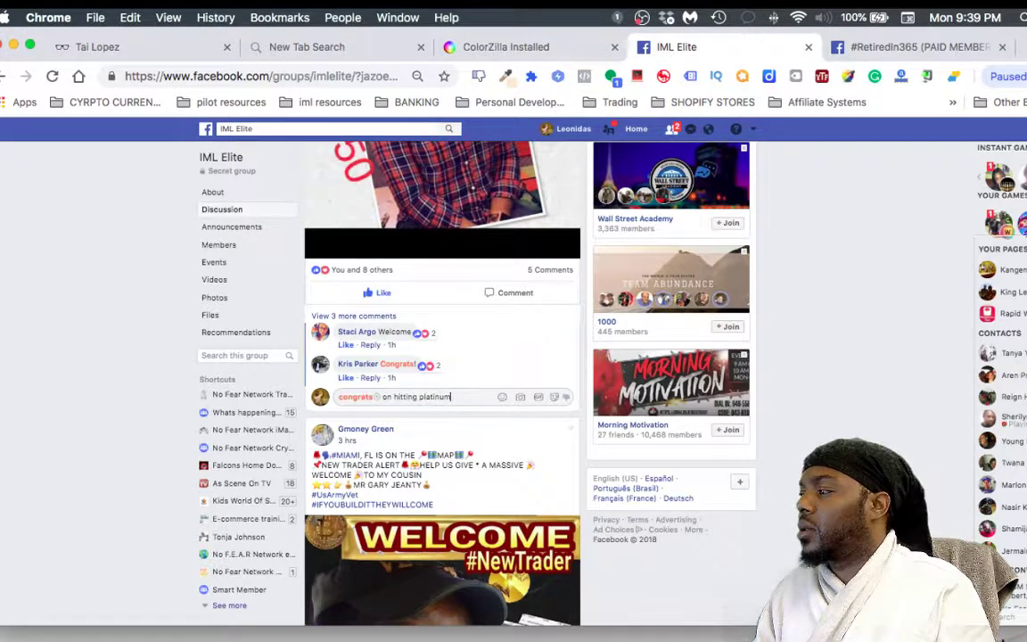
pyautogui.press('Return')
pyautogui.scroll(-1, 349, 176)
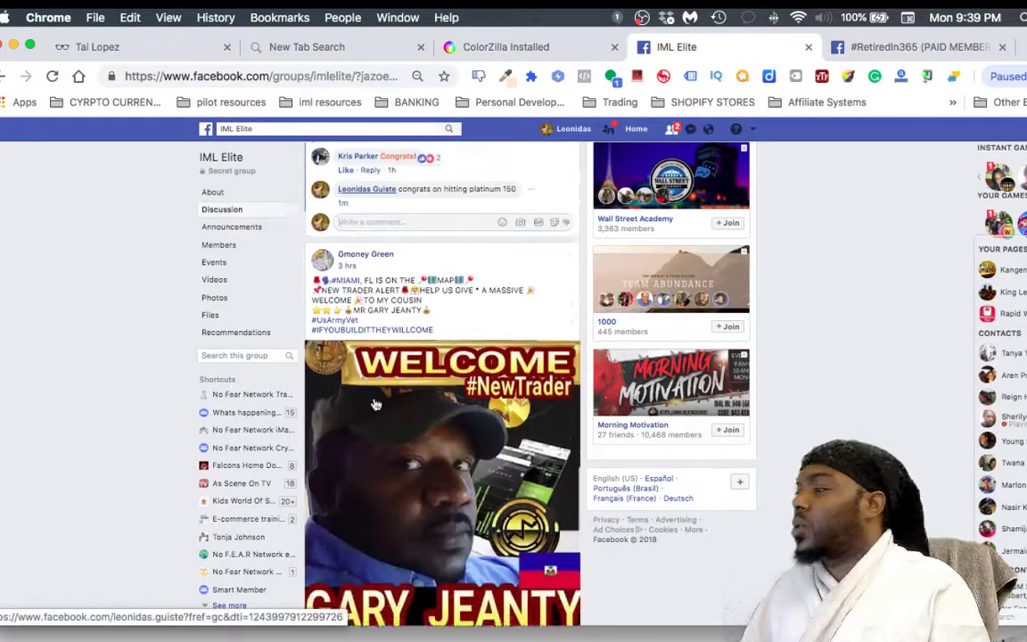
pyautogui.scroll(-2, 349, 176)
pyautogui.scroll(-1, 349, 176)
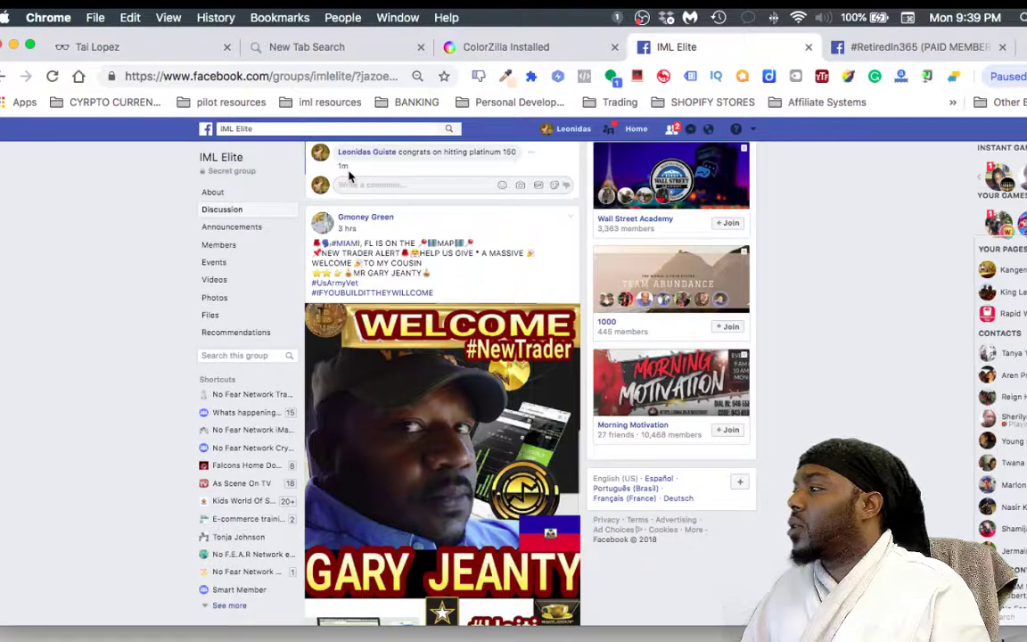
pyautogui.scroll(-1, 397, 441)
pyautogui.scroll(-3, 397, 441)
pyautogui.click(379, 463)
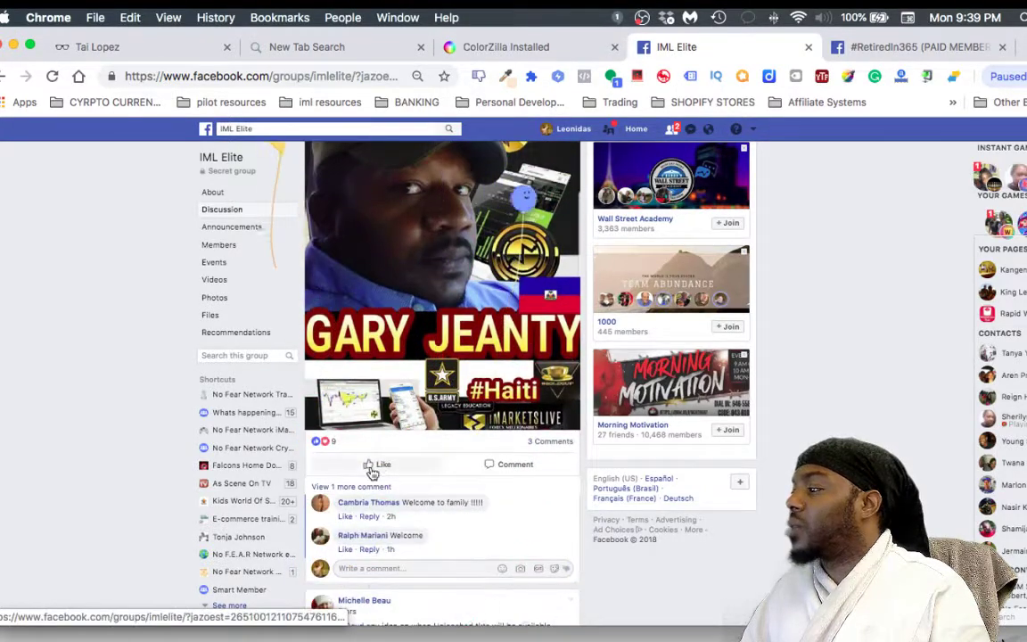
pyautogui.click(376, 567)
pyautogui.write('welcome!')
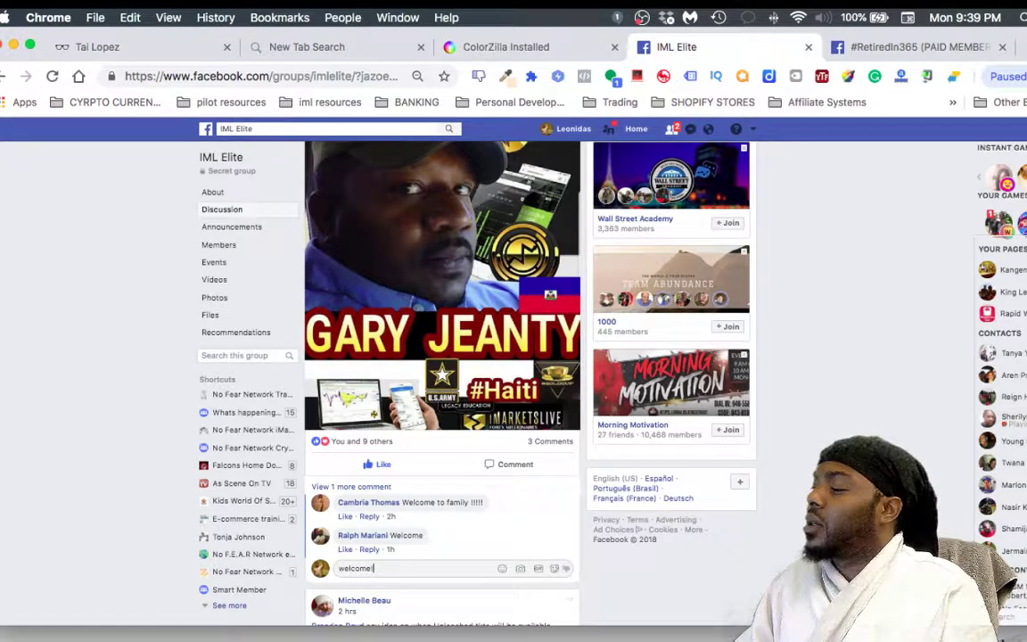
pyautogui.press('Return')
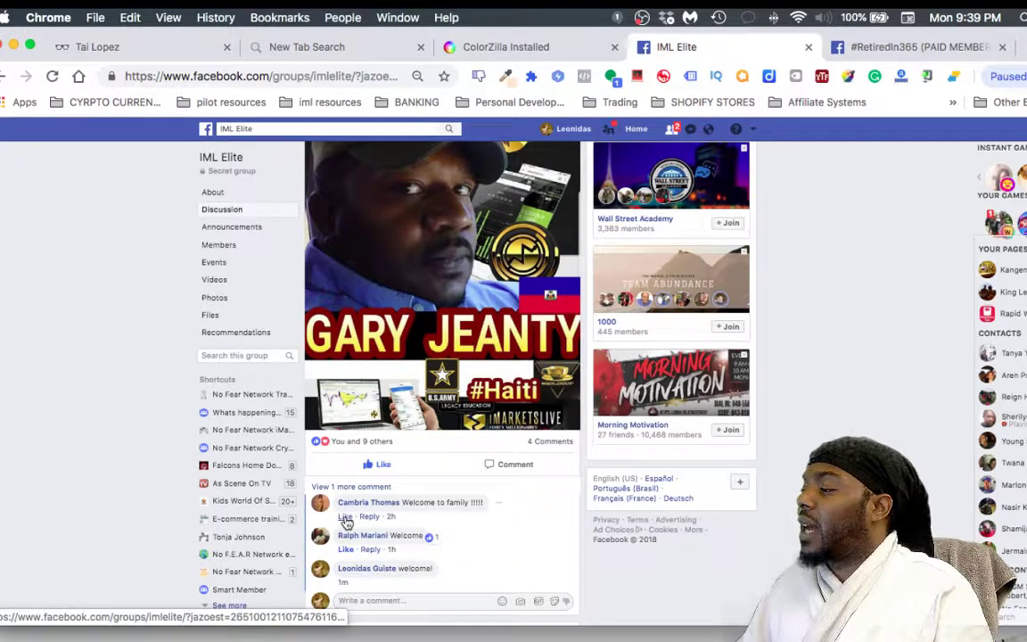
pyautogui.click(345, 517)
pyautogui.scroll(-2, 347, 522)
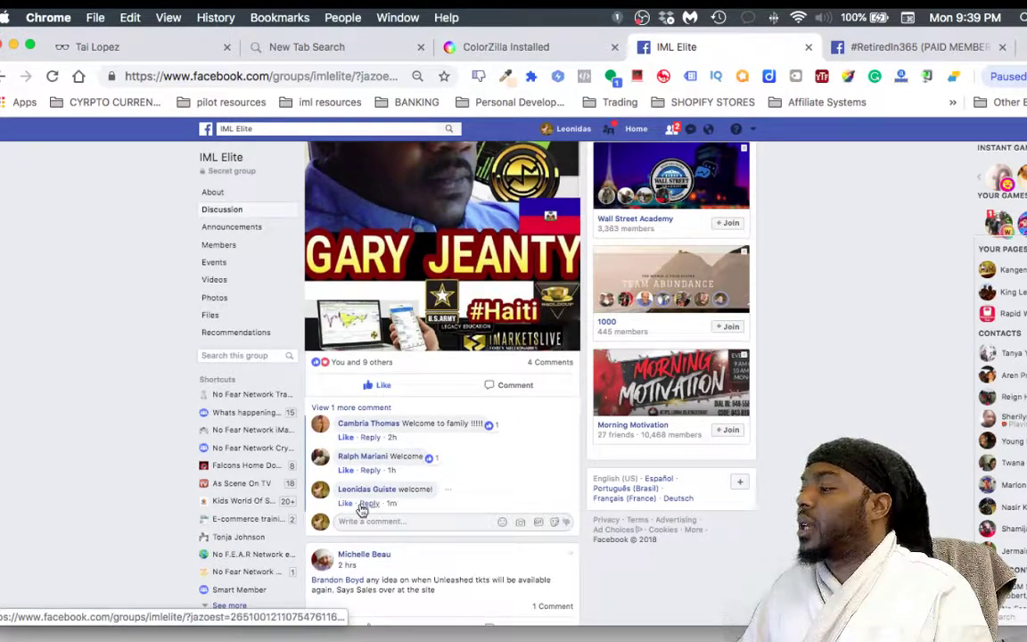
pyautogui.click(344, 503)
pyautogui.scroll(-5, 341, 509)
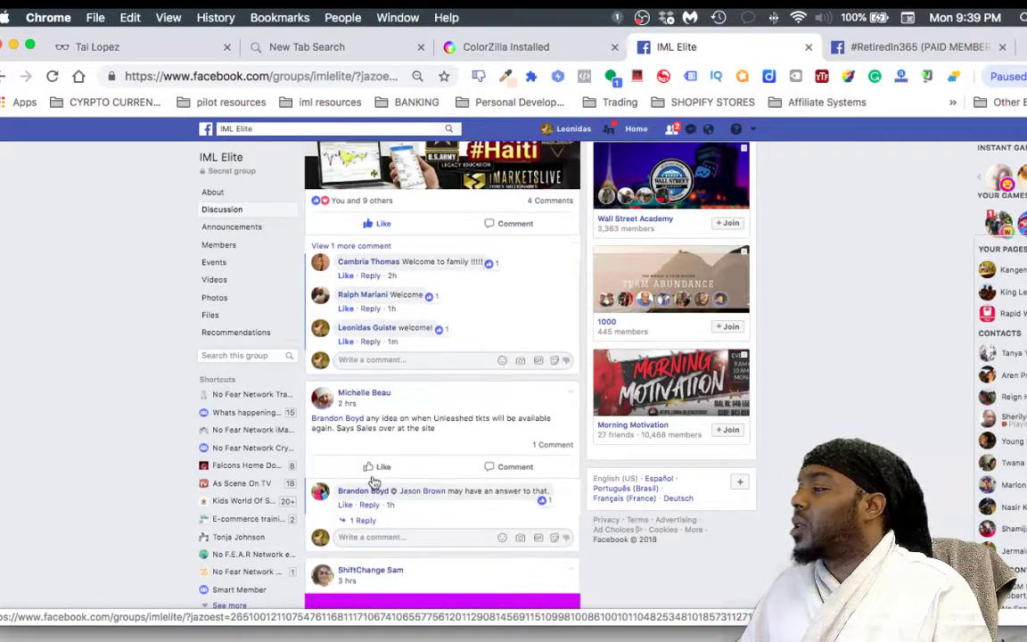
# Step: Like the Unleashed tickets post, re-like the new trader photo and comment 'welcome to the team'
pyautogui.click(375, 471)
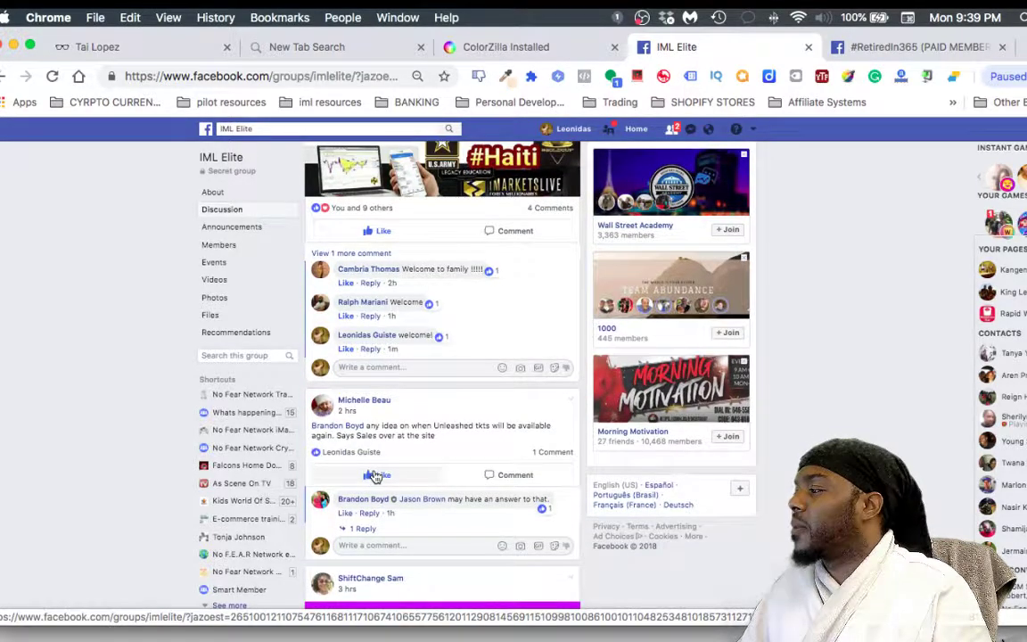
pyautogui.scroll(-5, 374, 475)
pyautogui.scroll(-3, 383, 464)
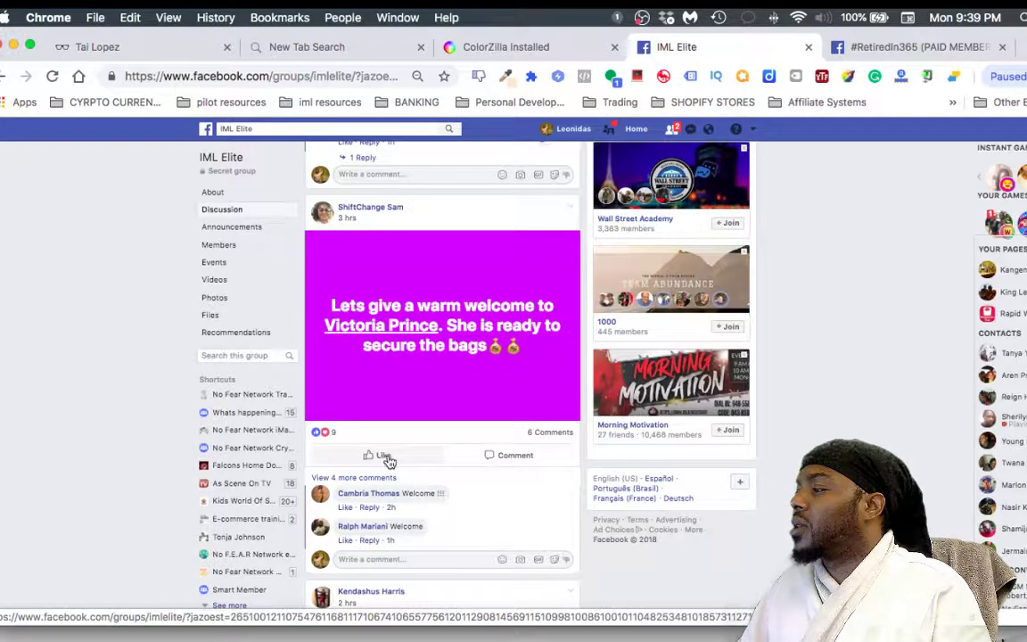
pyautogui.scroll(-5, 388, 460)
pyautogui.scroll(-2, 388, 461)
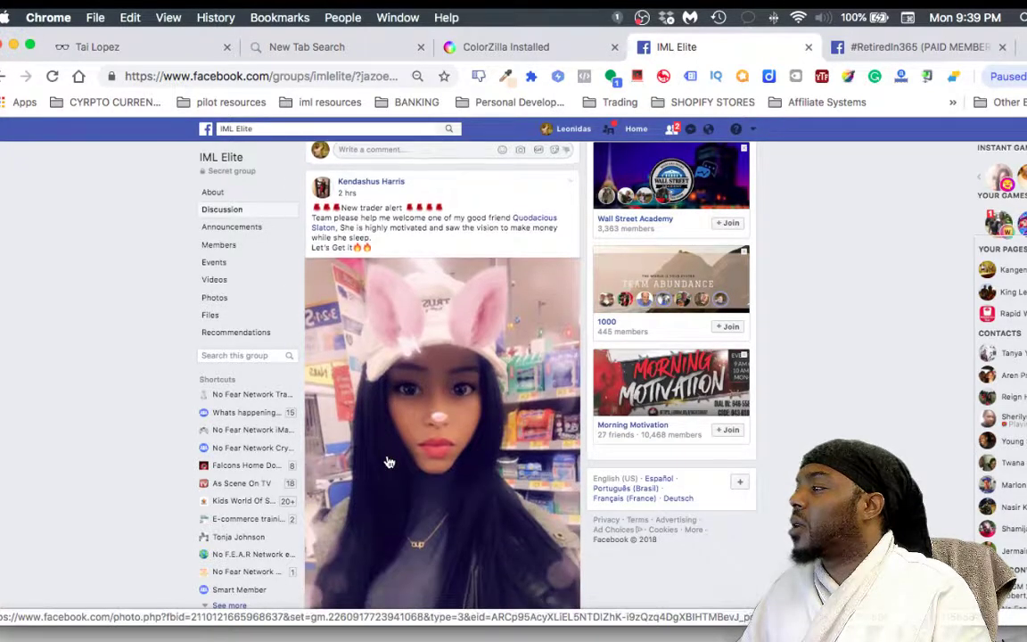
pyautogui.scroll(-3, 388, 461)
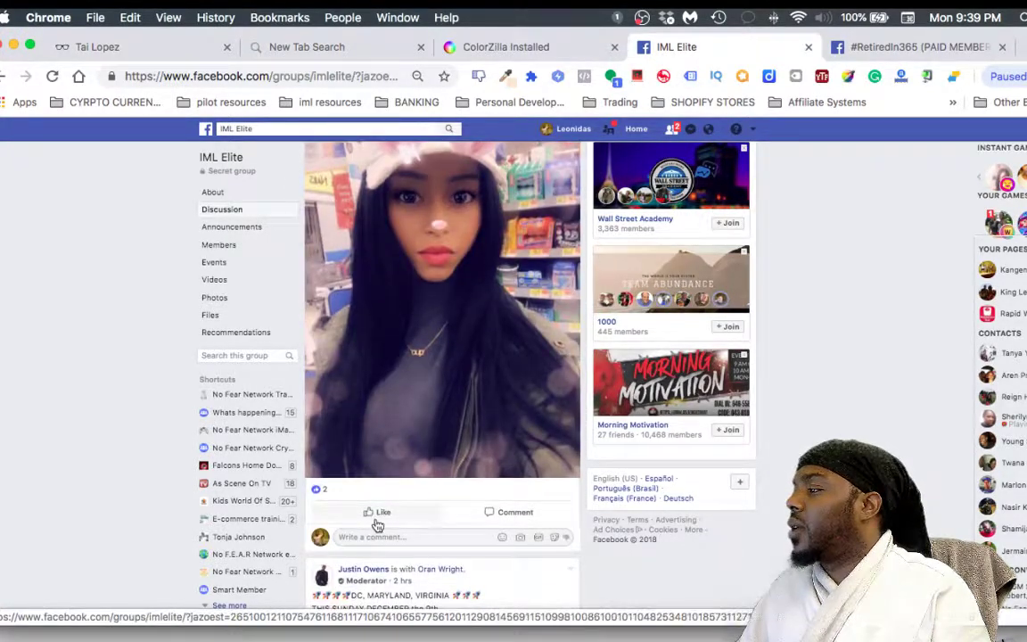
pyautogui.scroll(3, 399, 424)
pyautogui.scroll(-3, 401, 412)
pyautogui.scroll(-2, 392, 427)
pyautogui.scroll(-1, 383, 446)
pyautogui.scroll(-1, 376, 460)
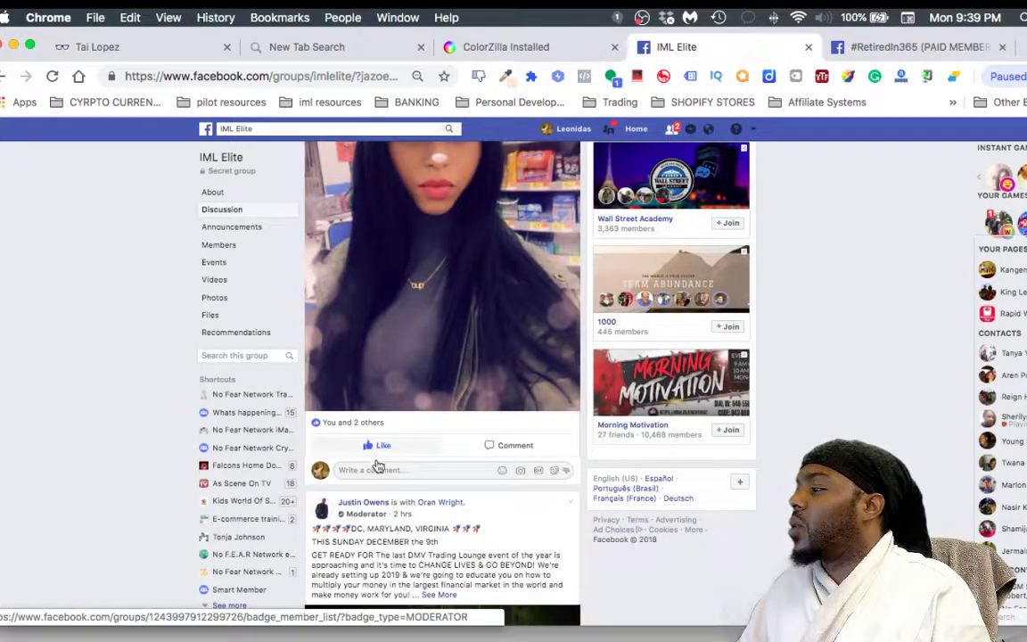
pyautogui.click(378, 449)
pyautogui.click(381, 446)
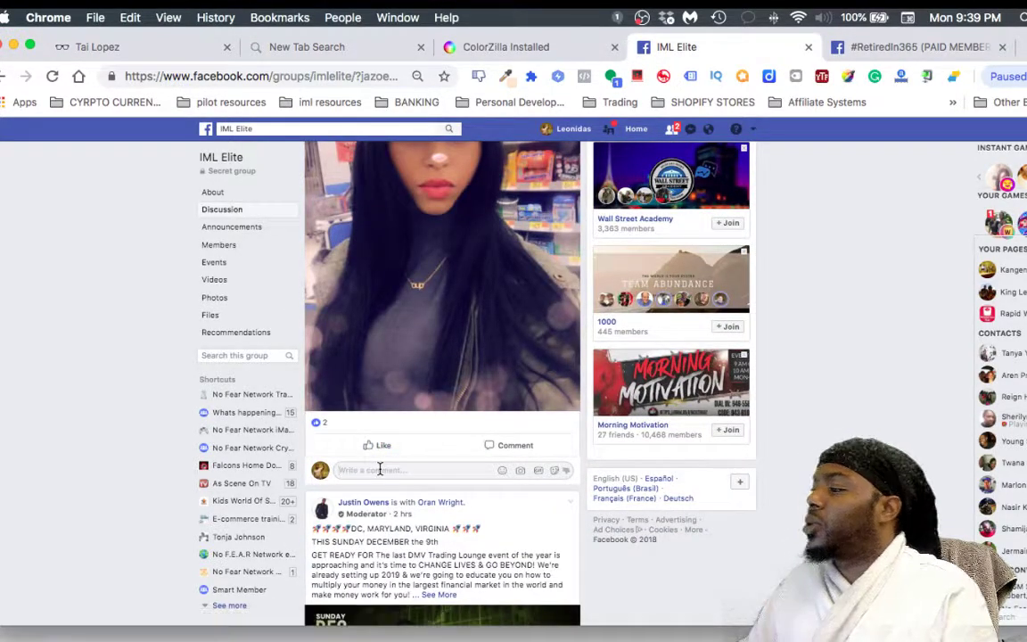
pyautogui.click(383, 447)
pyautogui.click(385, 469)
pyautogui.write('welcome to the team')
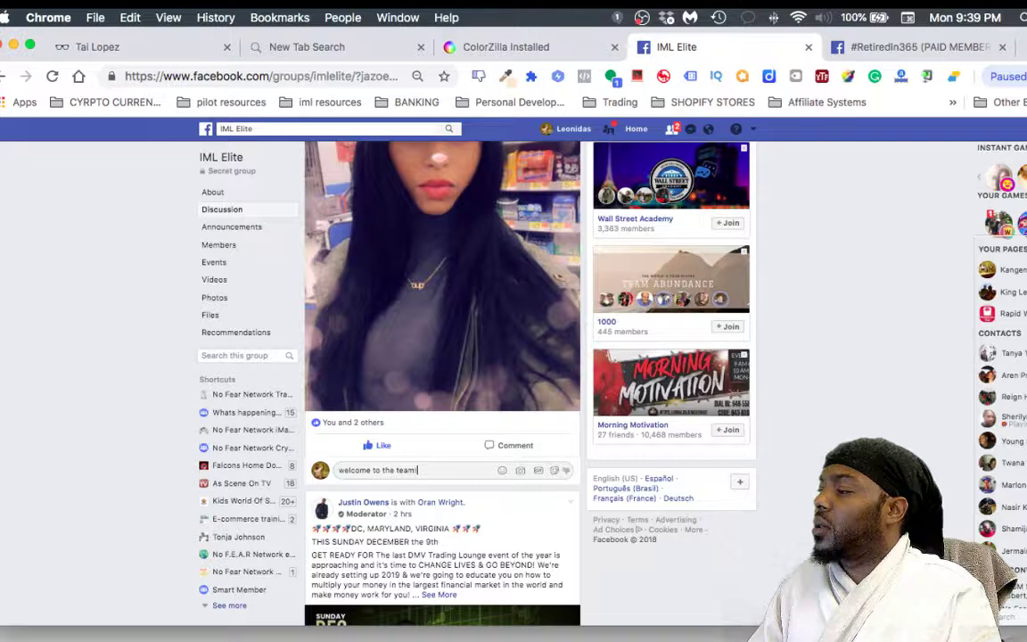
pyautogui.press('Return')
pyautogui.scroll(-2, 389, 500)
pyautogui.scroll(-3, 388, 499)
pyautogui.scroll(-2, 389, 500)
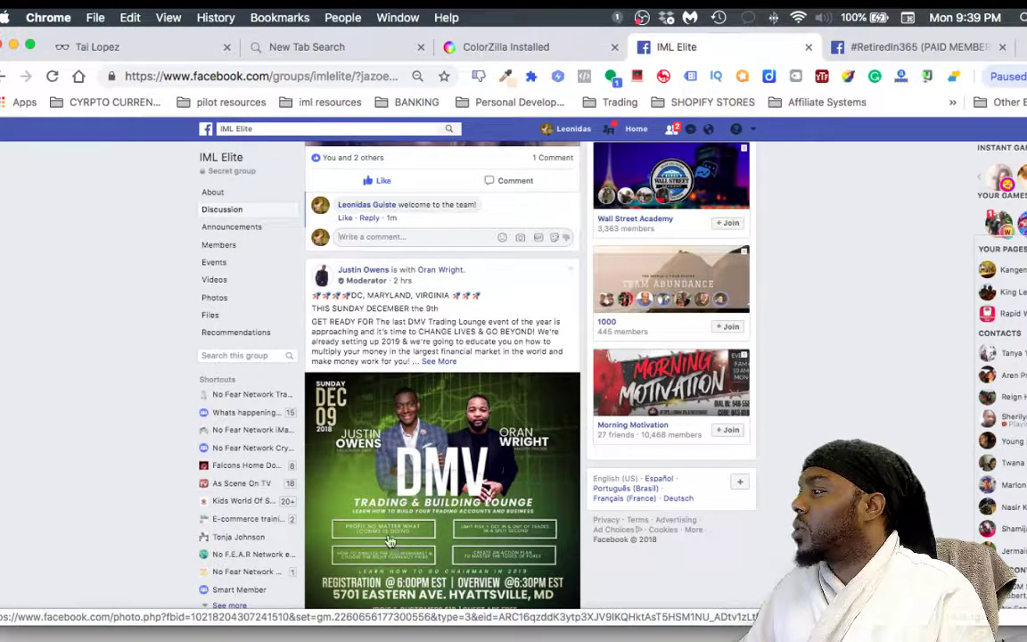
pyautogui.scroll(-5, 390, 540)
pyautogui.scroll(-1, 385, 481)
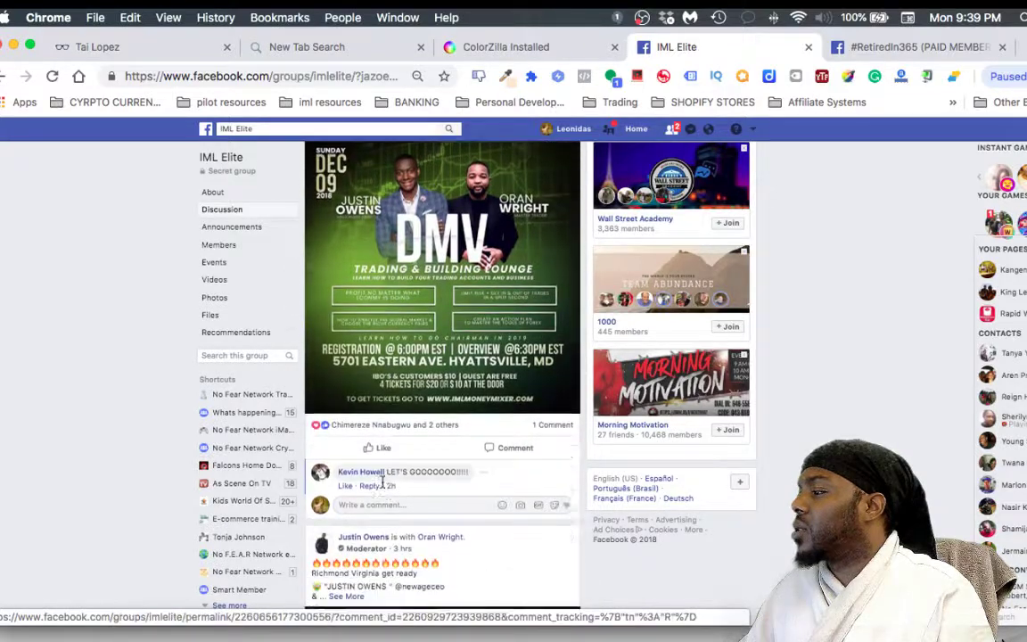
# Step: Like the DMV Trading Lounge post, comment 'lets get it!', and like the LET'S GOOOOO comment
pyautogui.click(380, 434)
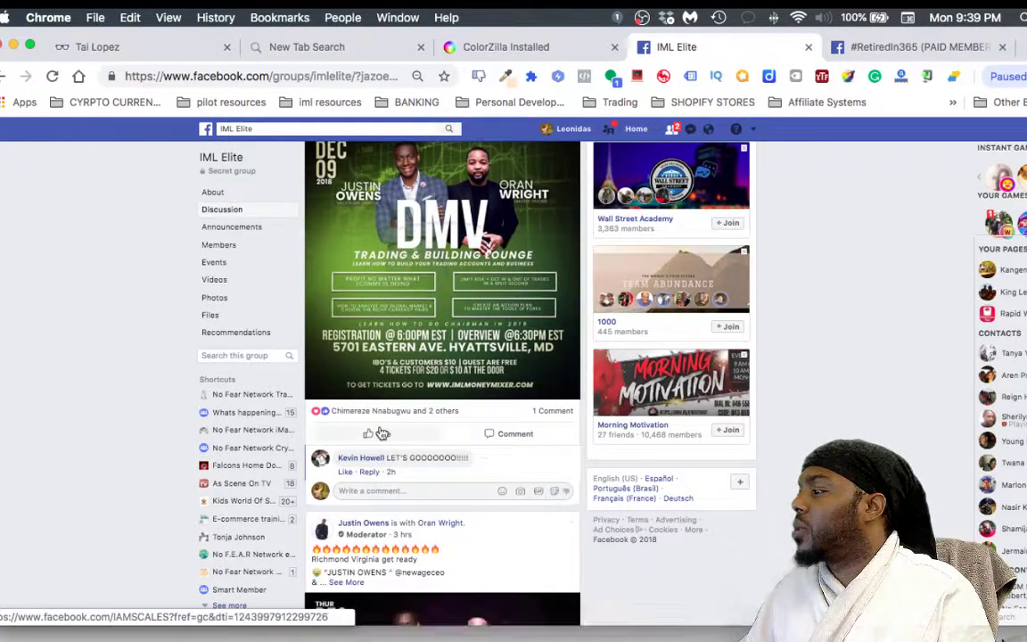
pyautogui.click(366, 489)
pyautogui.write('lets get it!')
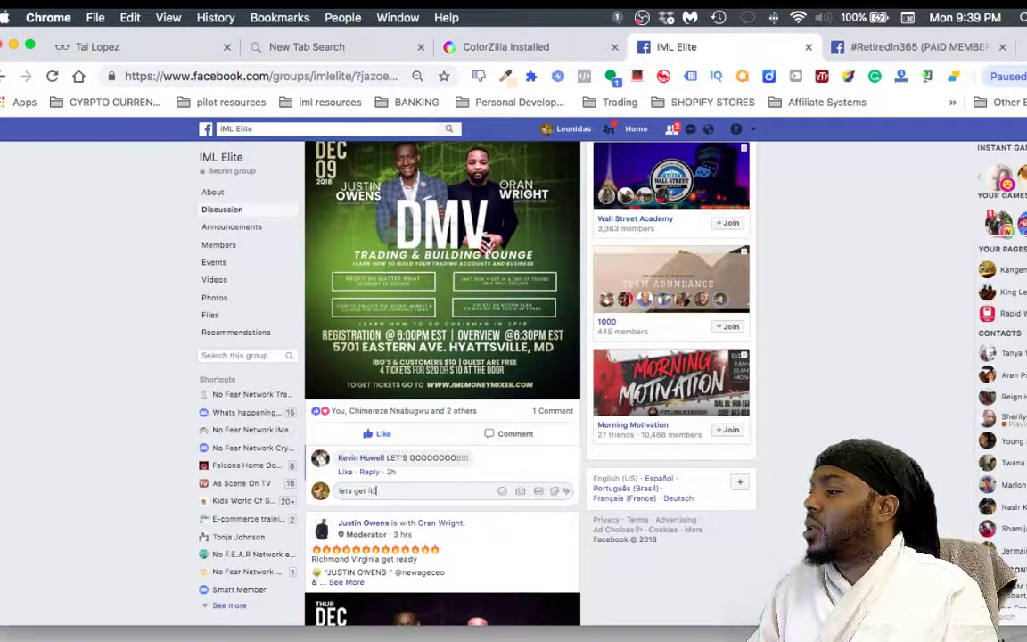
pyautogui.press('Return')
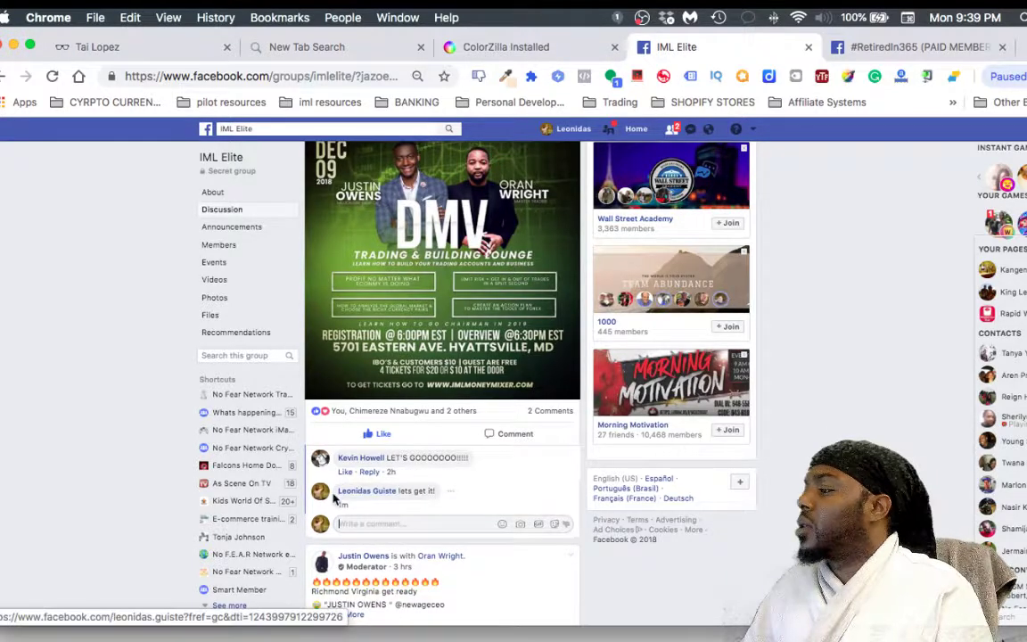
pyautogui.click(346, 472)
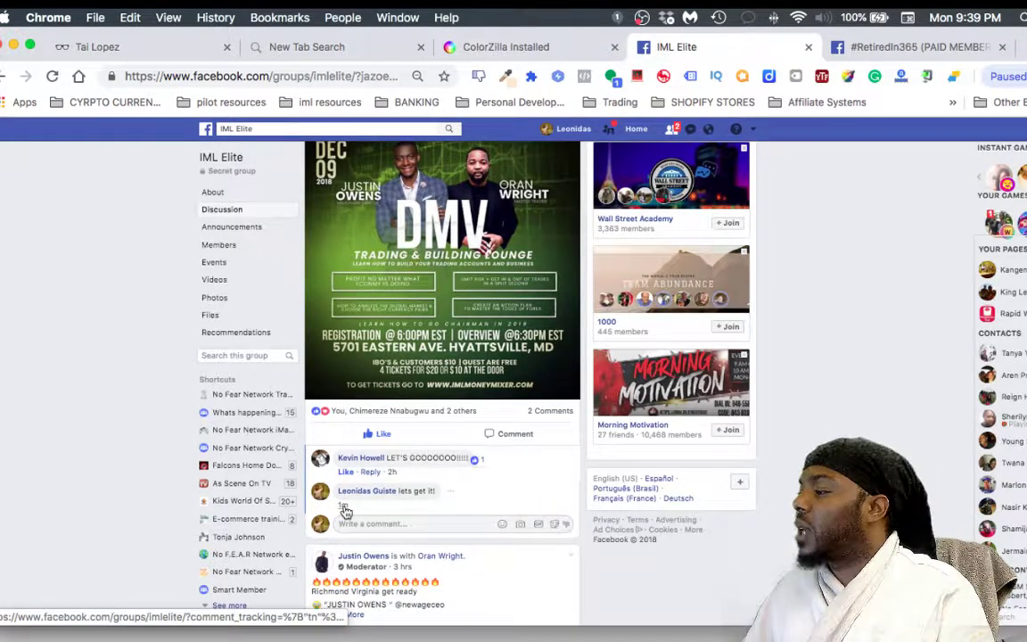
# Step: Like the 'lets get it' comment, a member post further down, and the Platinum 150 post
pyautogui.click(346, 505)
pyautogui.scroll(-3, 347, 512)
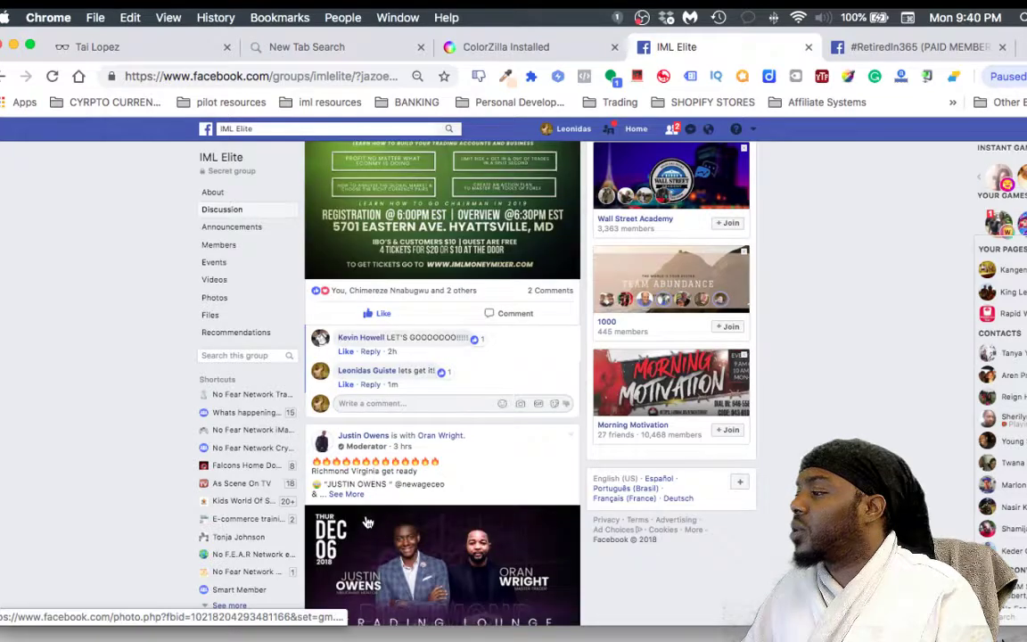
pyautogui.scroll(-5, 361, 517)
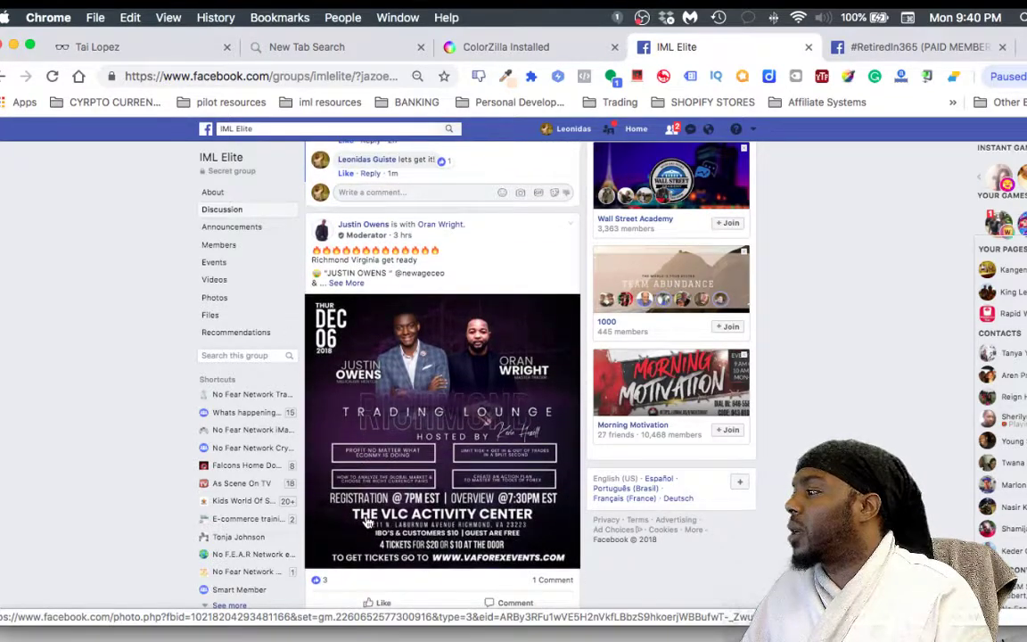
pyautogui.scroll(-5, 367, 522)
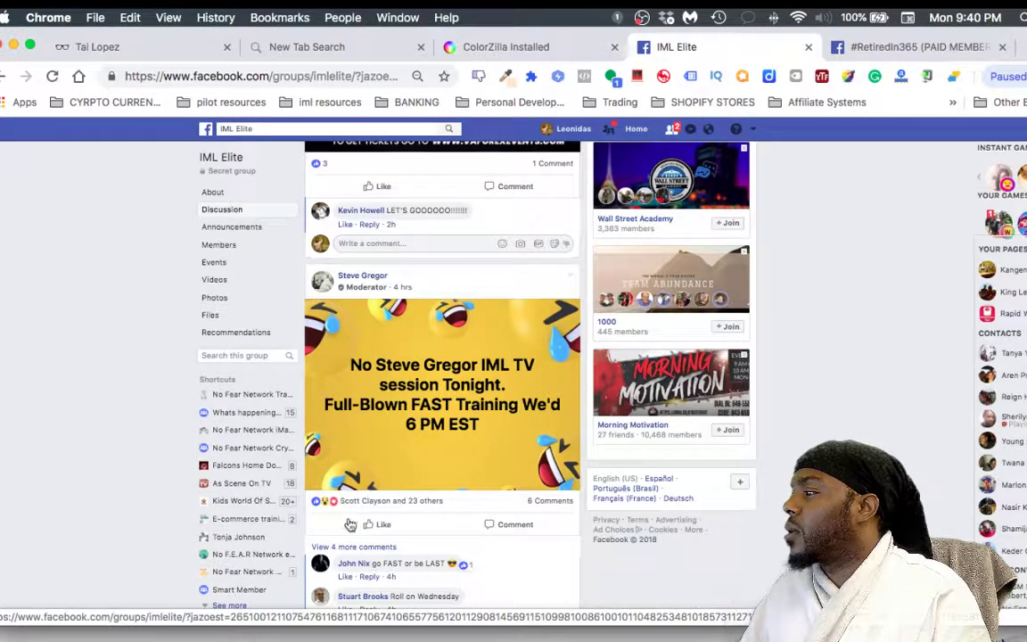
pyautogui.scroll(-4, 370, 525)
pyautogui.scroll(-4, 370, 499)
pyautogui.scroll(-2, 372, 378)
pyautogui.click(382, 261)
pyautogui.scroll(-1, 394, 356)
pyautogui.scroll(-2, 396, 410)
pyautogui.scroll(-2, 397, 440)
pyautogui.scroll(-1, 398, 446)
pyautogui.scroll(-1, 394, 499)
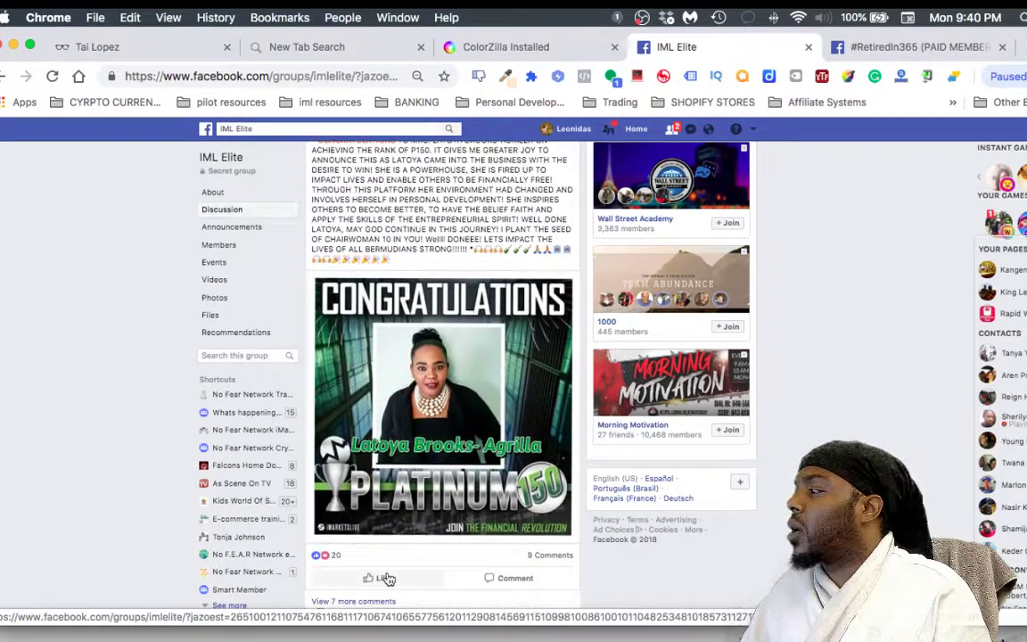
pyautogui.click(385, 577)
pyautogui.scroll(-2, 384, 561)
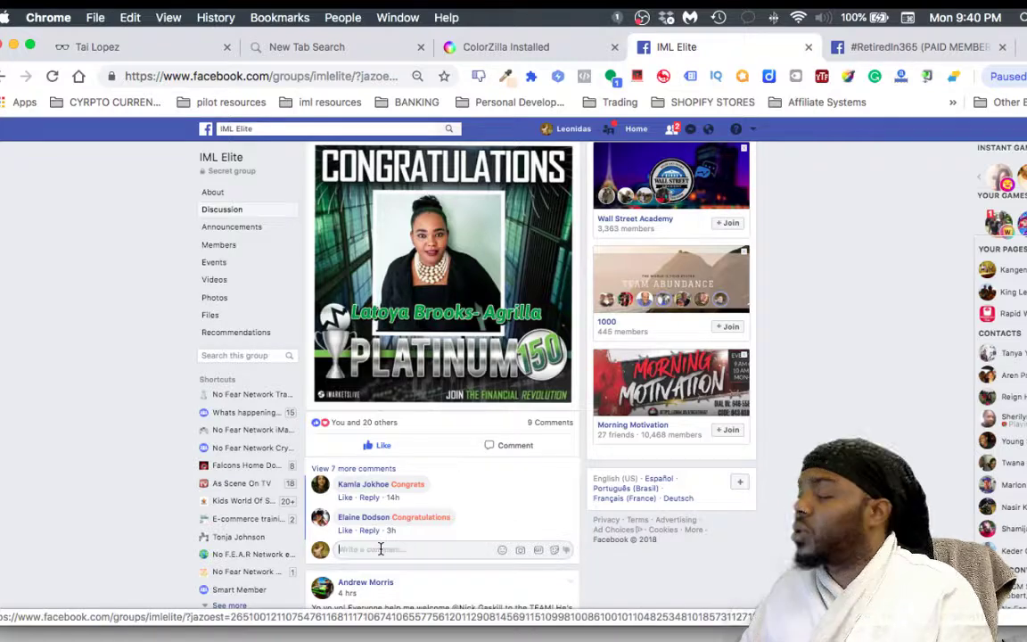
# Step: Comment 'congrats :)' on the Platinum 150 post and like the three congrats comments
pyautogui.click(381, 548)
pyautogui.write('congrats :)')
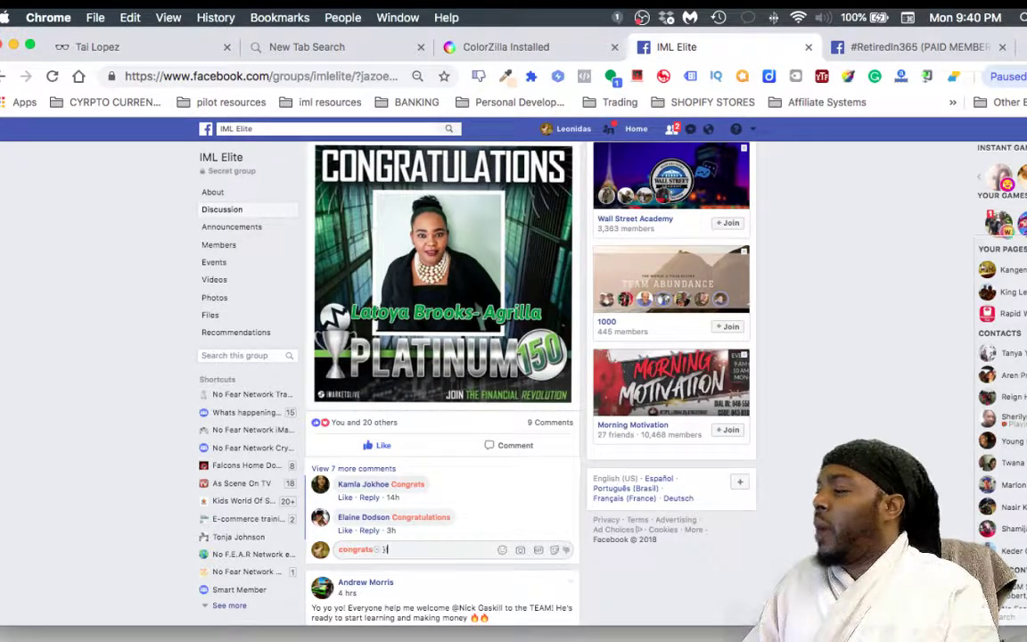
pyautogui.press('Return')
pyautogui.scroll(-2, 354, 477)
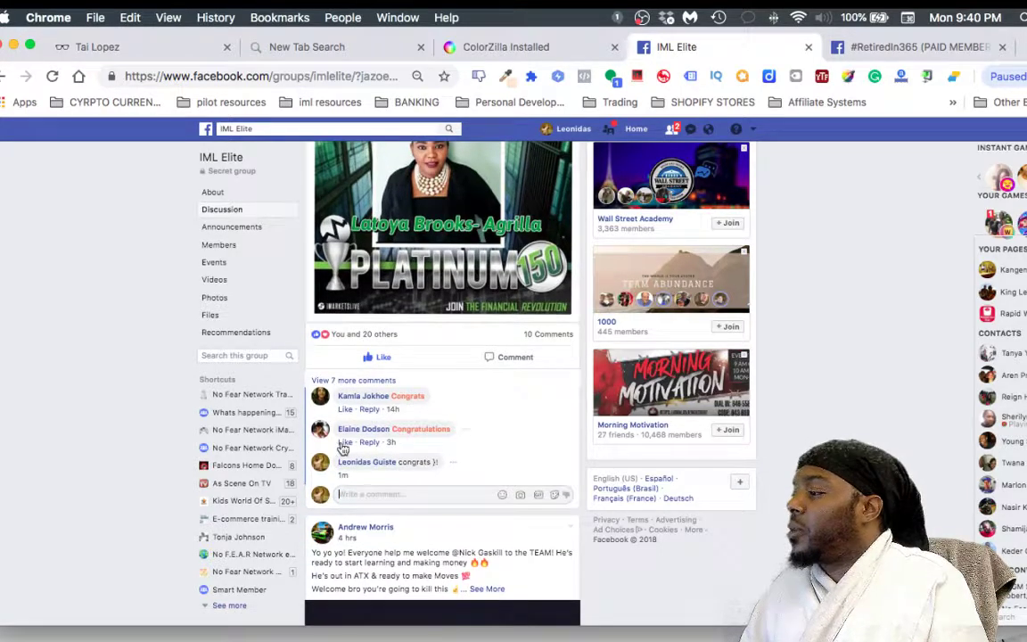
pyautogui.click(344, 442)
pyautogui.click(345, 409)
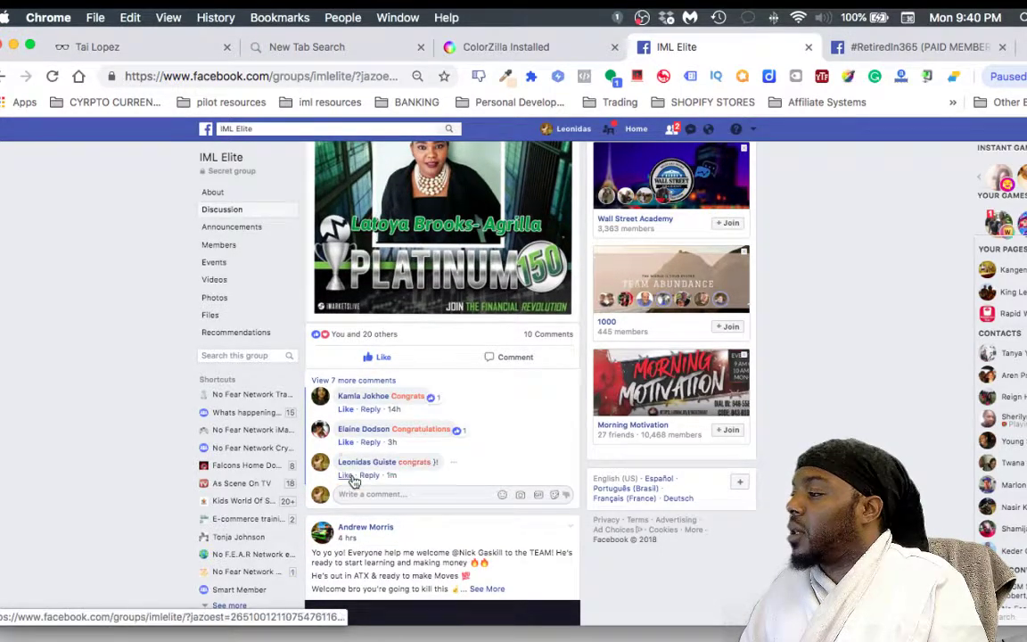
pyautogui.click(346, 475)
pyautogui.scroll(-2, 375, 446)
pyautogui.scroll(-1, 396, 415)
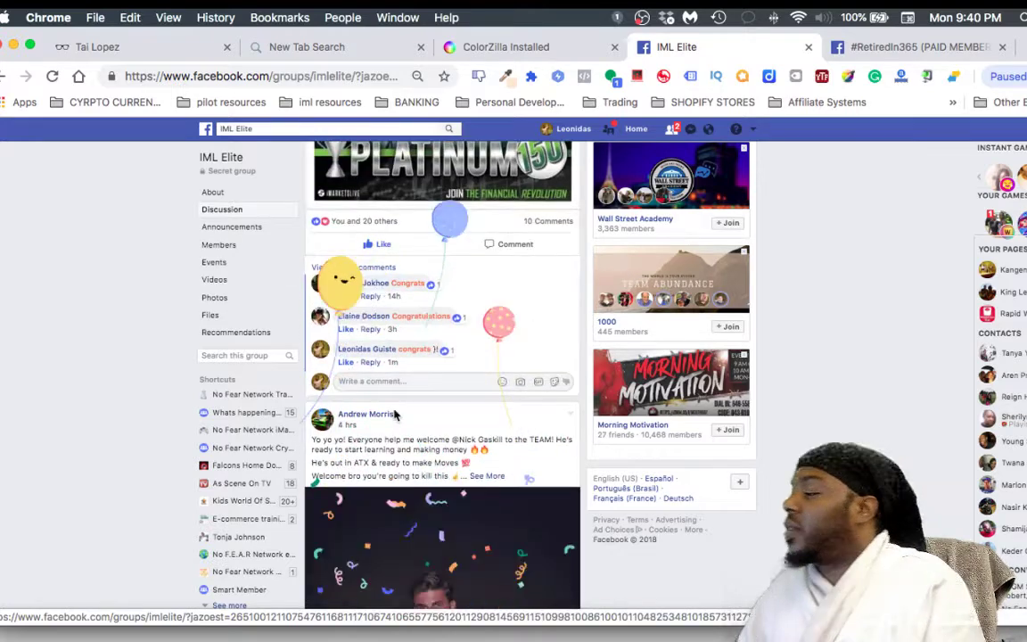
pyautogui.scroll(-1, 396, 415)
pyautogui.scroll(-1, 396, 412)
pyautogui.scroll(-2, 398, 411)
pyautogui.scroll(-1, 401, 409)
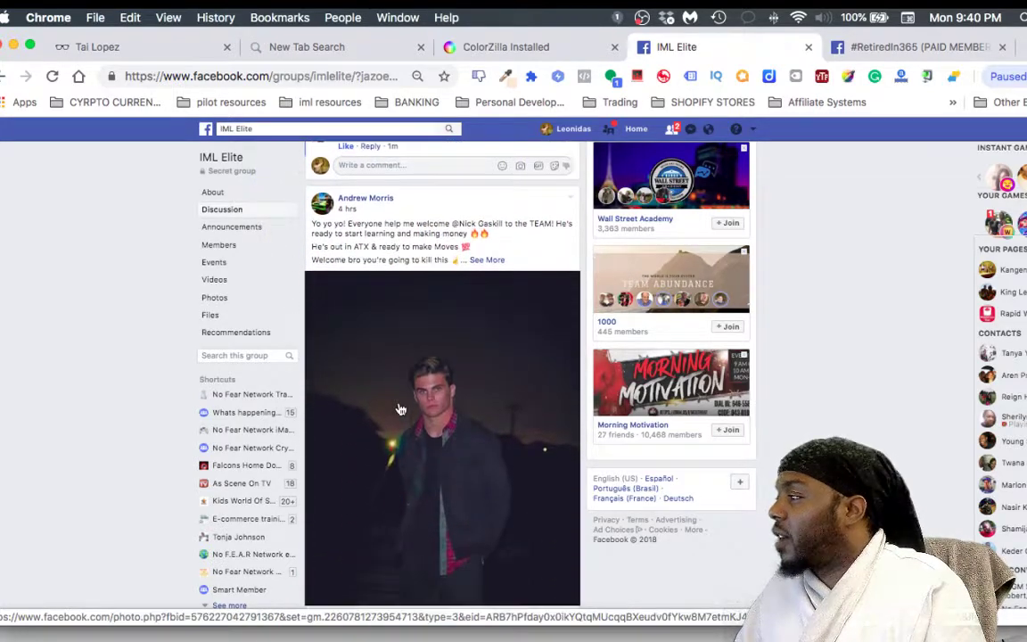
pyautogui.scroll(-3, 398, 409)
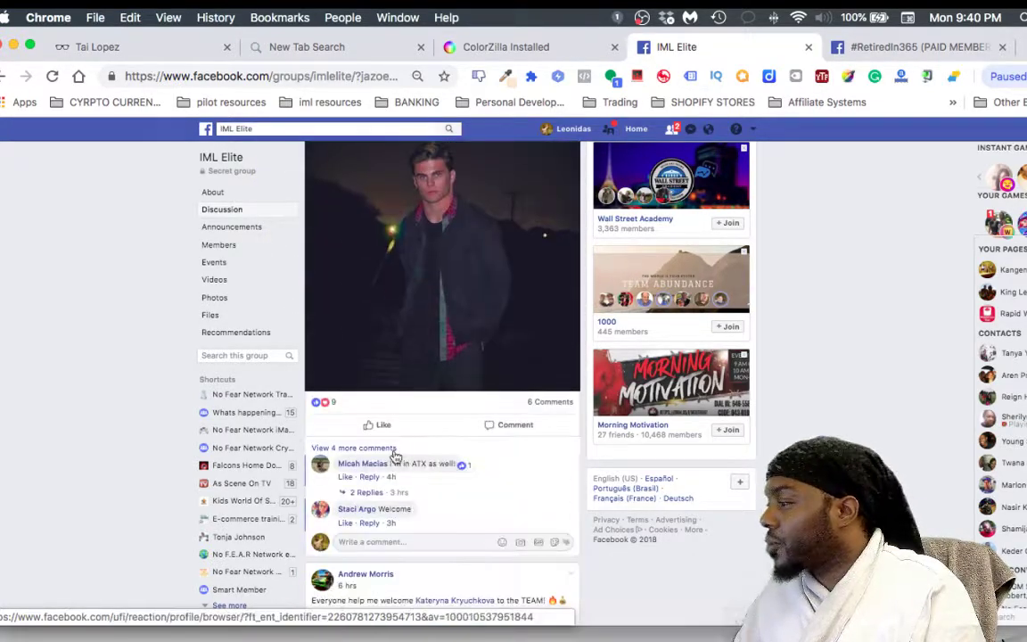
pyautogui.scroll(-1, 394, 459)
# Step: Like the new team member welcome post and leave a welcome comment on it
pyautogui.click(384, 406)
pyautogui.click(390, 524)
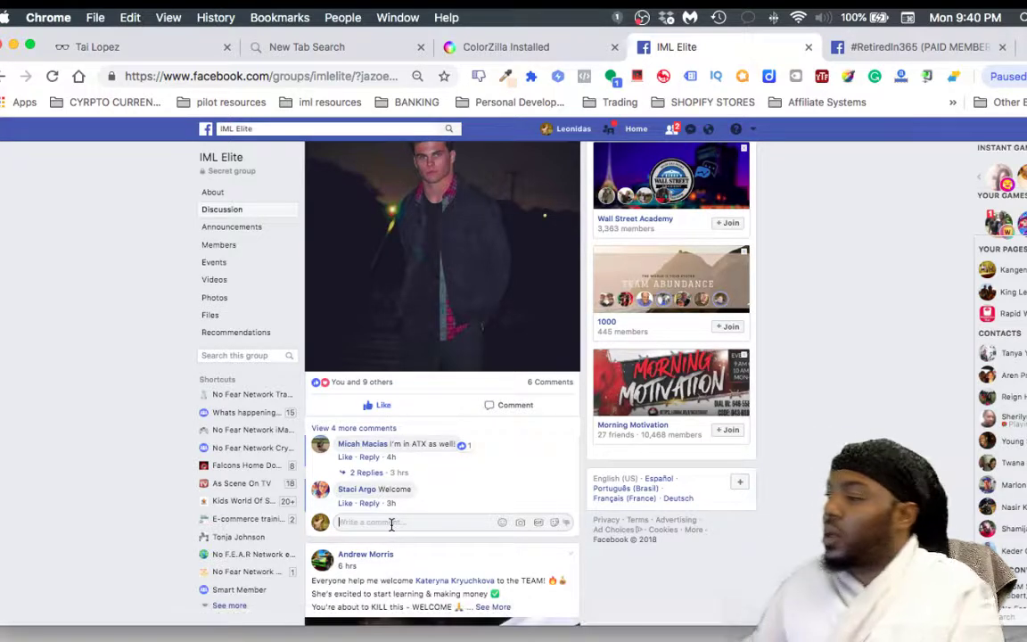
pyautogui.write('welcome!')
pyautogui.press('Return')
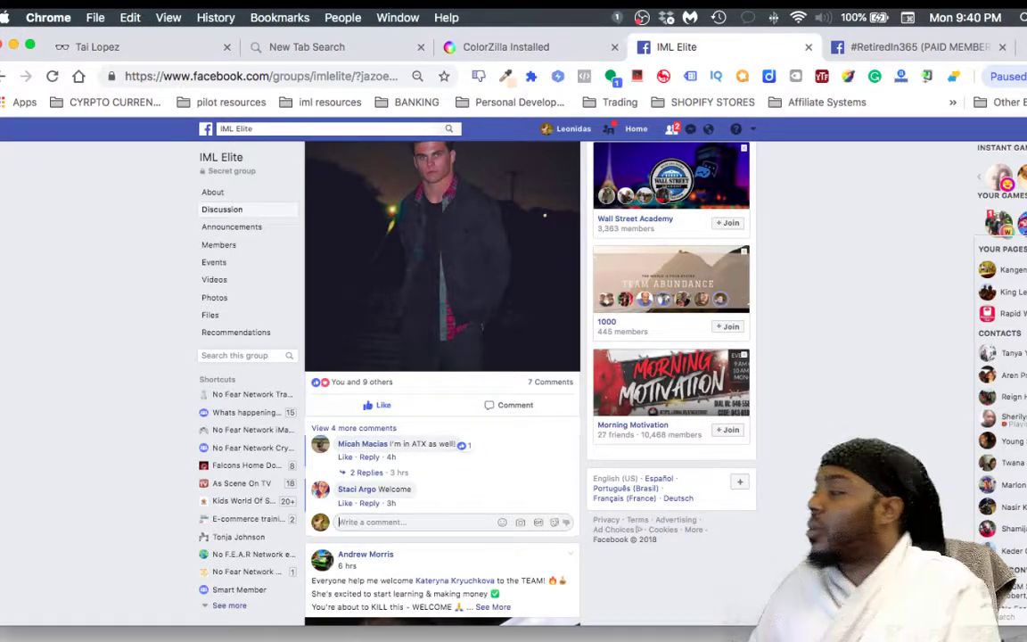
pyautogui.scroll(-5, 401, 467)
pyautogui.scroll(-2, 401, 466)
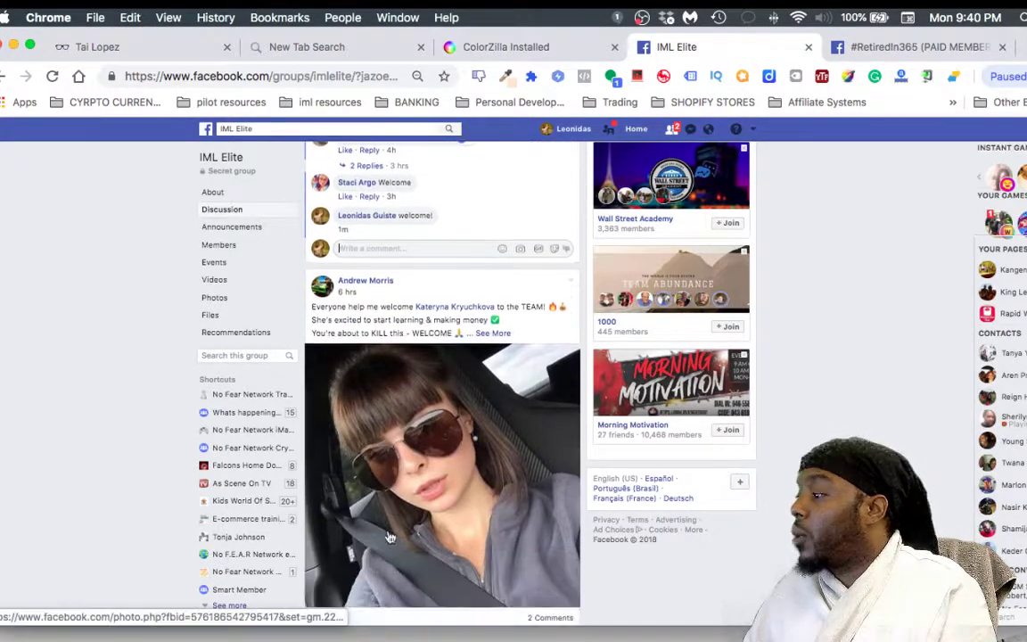
pyautogui.scroll(-2, 393, 518)
pyautogui.scroll(-1, 387, 535)
pyautogui.scroll(-1, 388, 526)
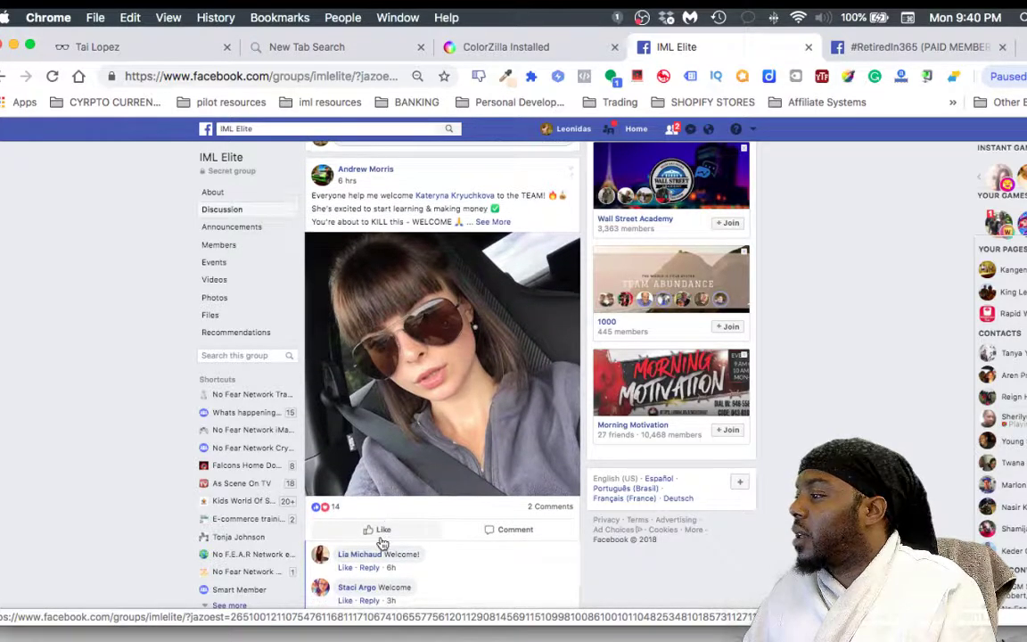
# Step: Like the next new-member post and a Welcome comment, then like the new family member post
pyautogui.click(381, 529)
pyautogui.scroll(-3, 374, 526)
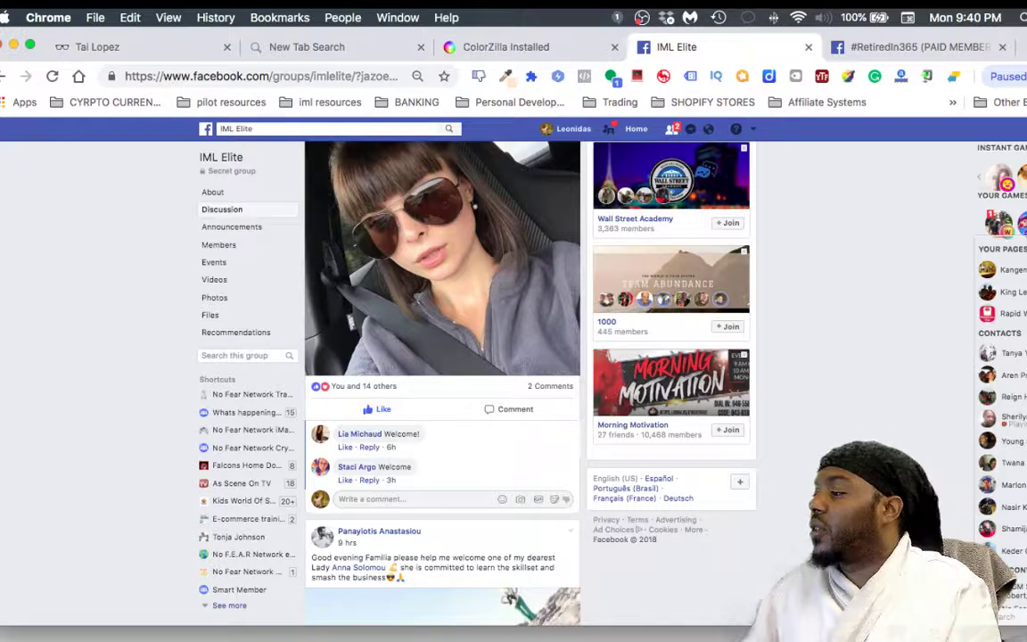
pyautogui.click(345, 481)
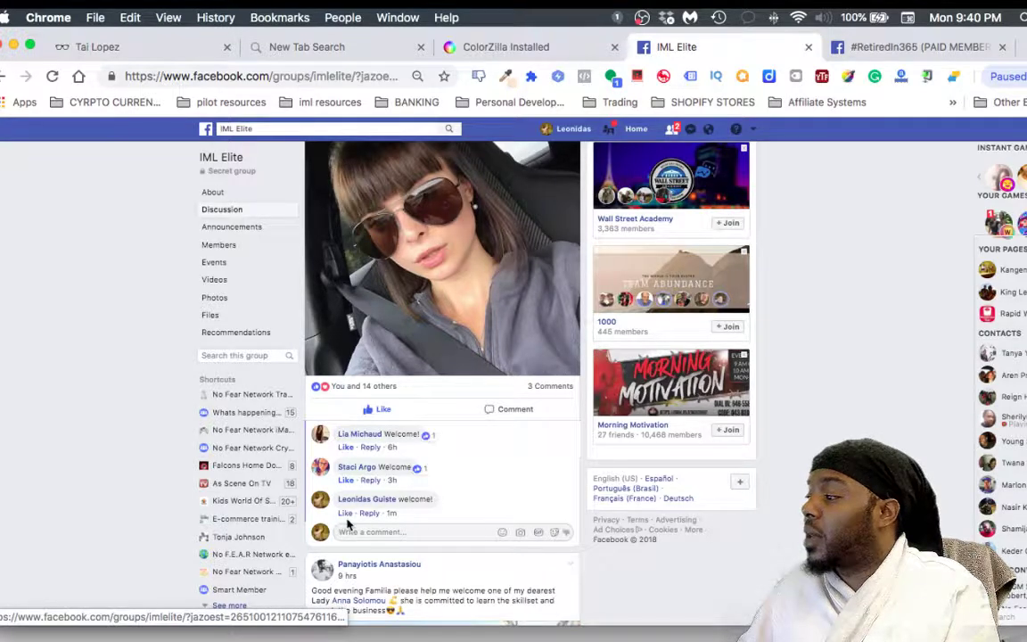
pyautogui.scroll(-4, 453, 496)
pyautogui.scroll(-4, 455, 446)
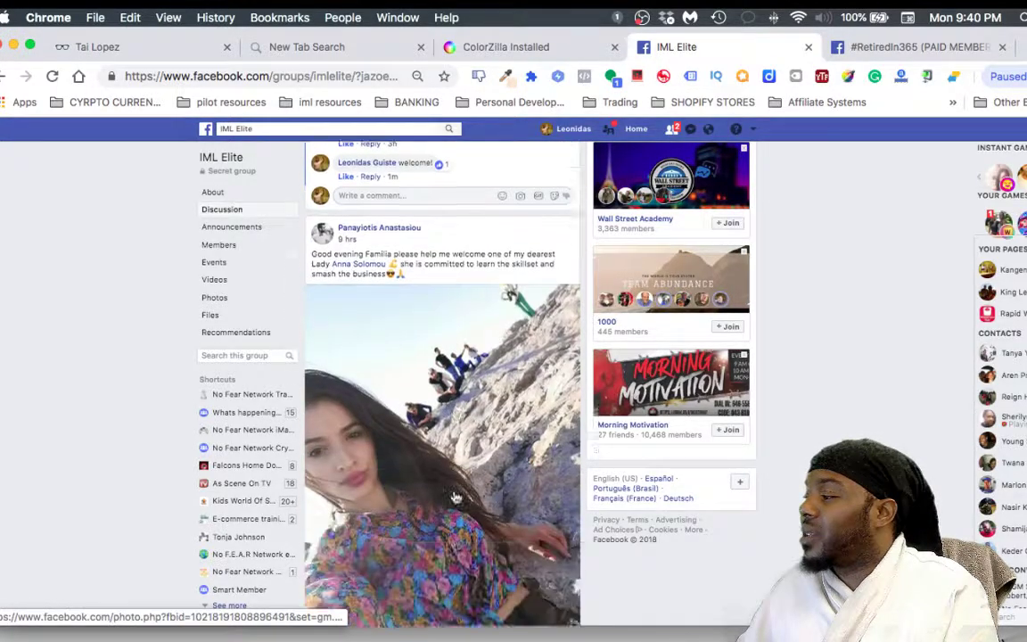
pyautogui.scroll(-1, 449, 265)
pyautogui.scroll(-1, 434, 379)
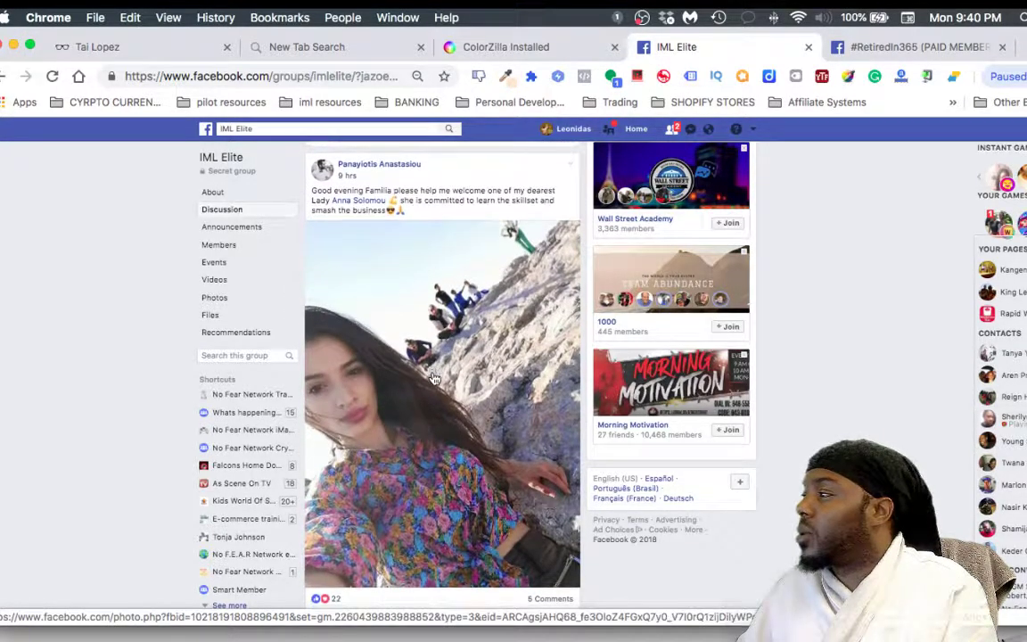
pyautogui.scroll(-3, 410, 392)
pyautogui.click(382, 421)
pyautogui.scroll(-1, 380, 463)
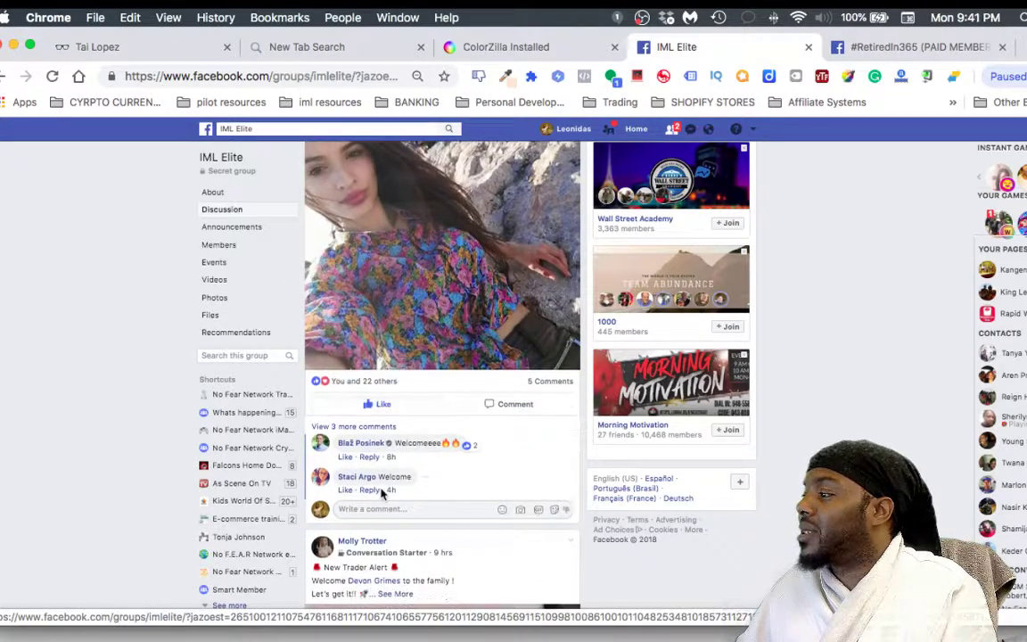
pyautogui.click(384, 505)
pyautogui.write('c')
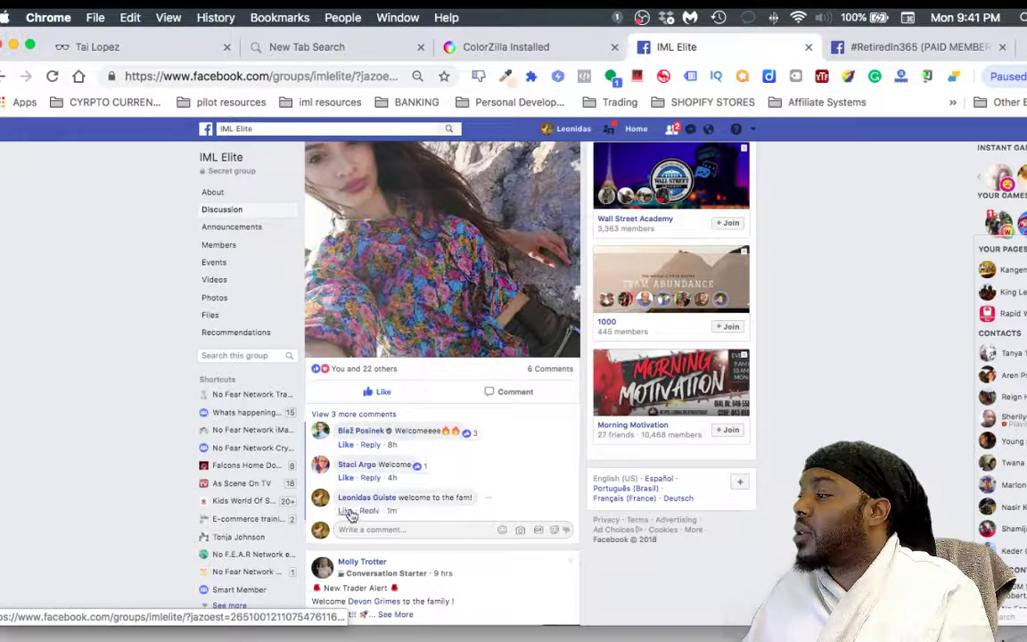
pyautogui.scroll(-2, 426, 465)
pyautogui.scroll(-3, 431, 454)
pyautogui.scroll(-5, 434, 457)
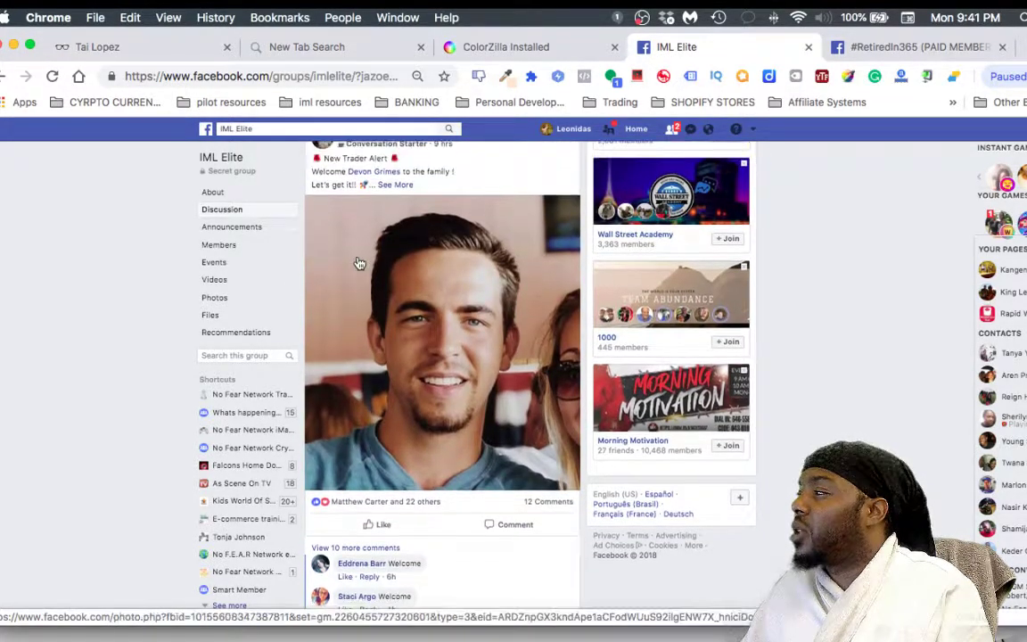
pyautogui.scroll(-3, 375, 418)
# Step: Like the New Trader Alert post and its second Welcome comment, and post 'welcome!' on it
pyautogui.click(375, 384)
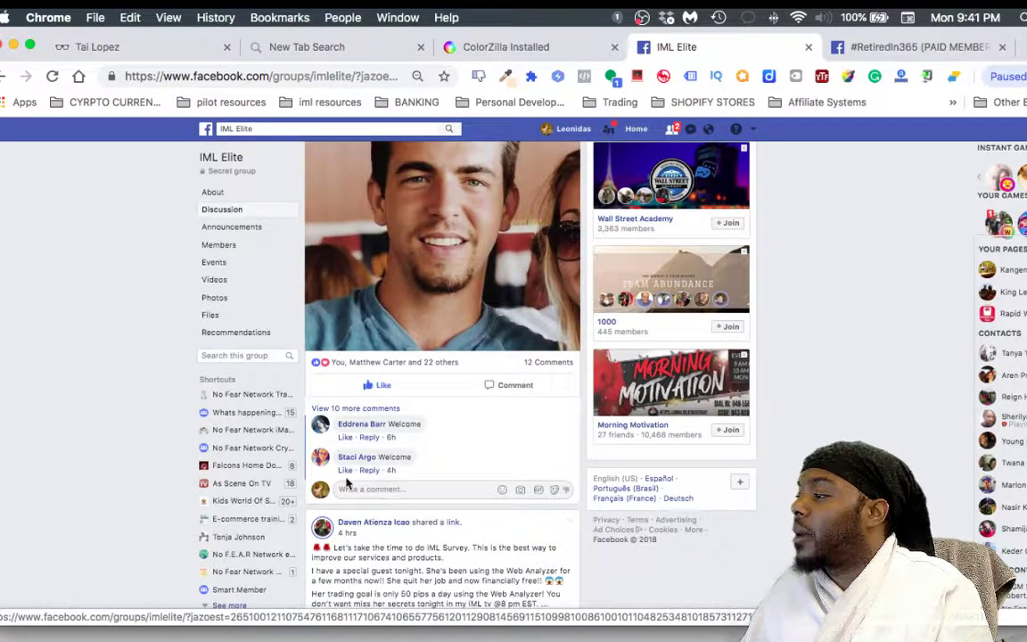
pyautogui.click(345, 469)
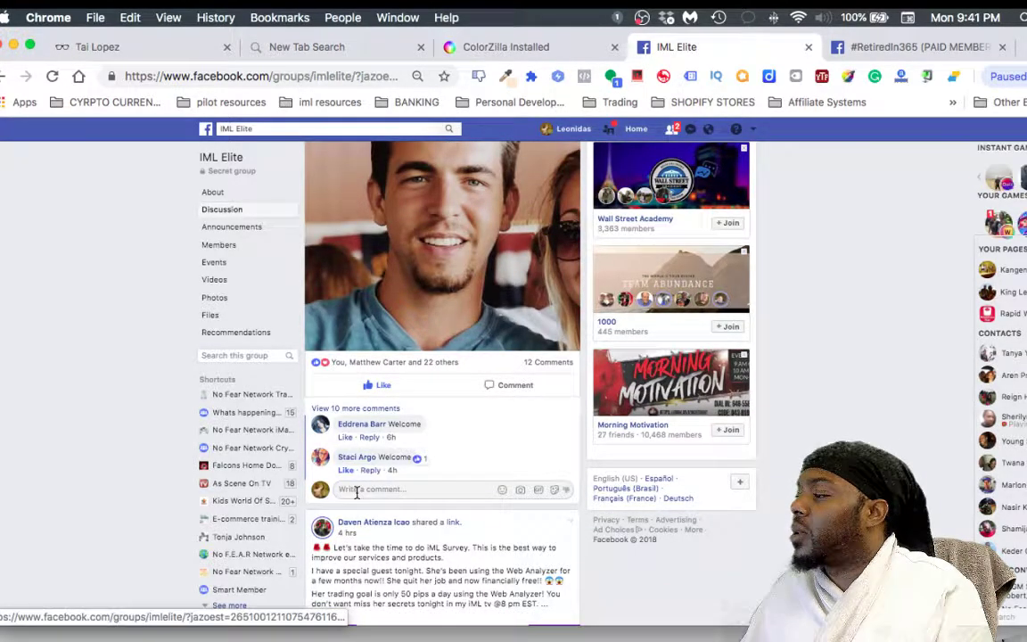
pyautogui.click(356, 491)
pyautogui.write('welcome!')
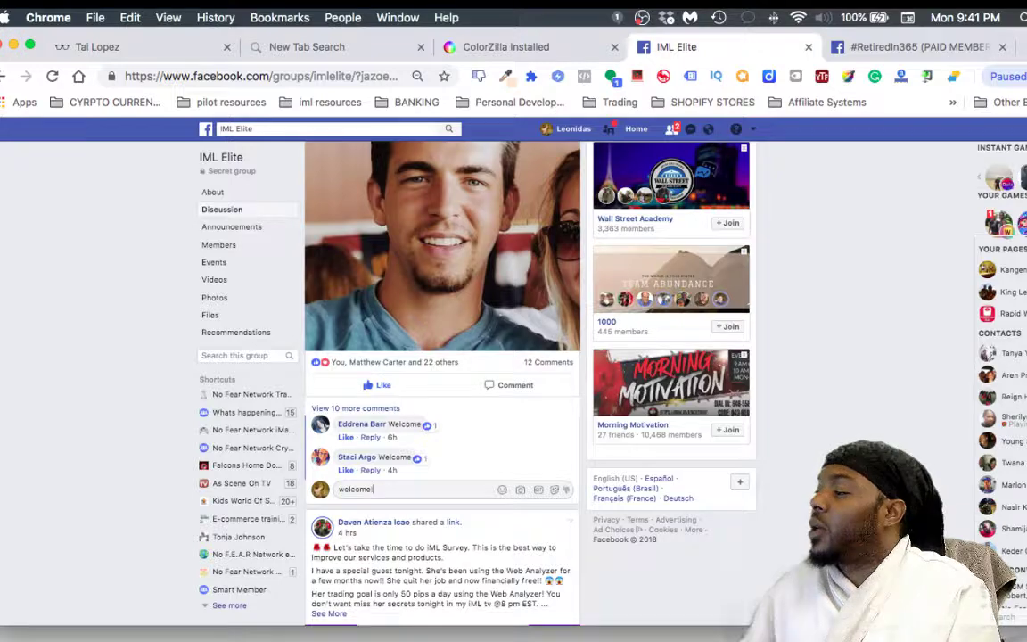
pyautogui.scroll(-2, 373, 482)
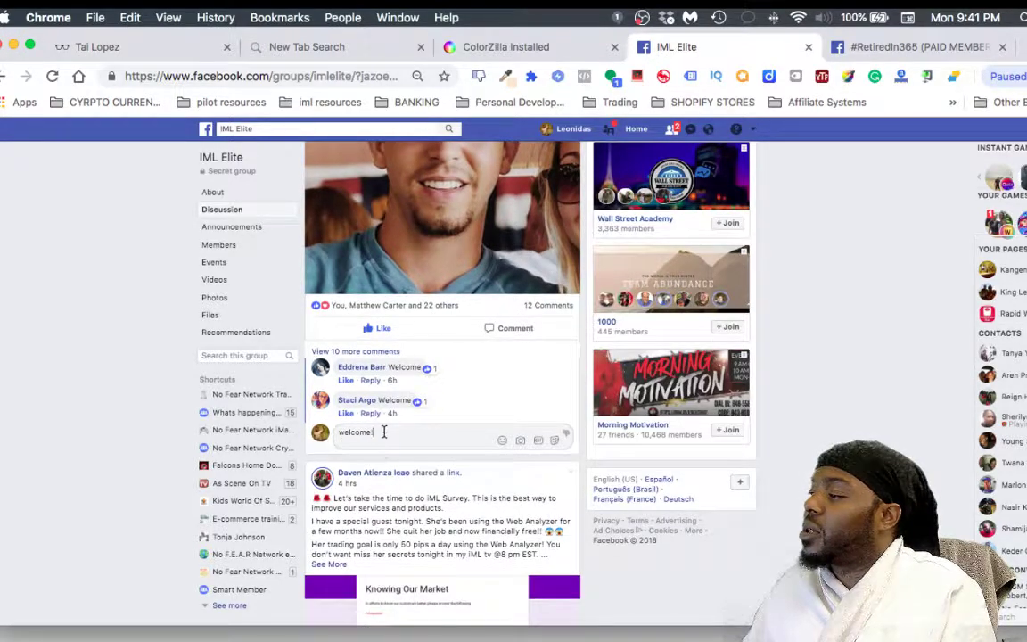
pyautogui.press('Return')
pyautogui.scroll(-1, 355, 337)
pyautogui.scroll(-2, 355, 337)
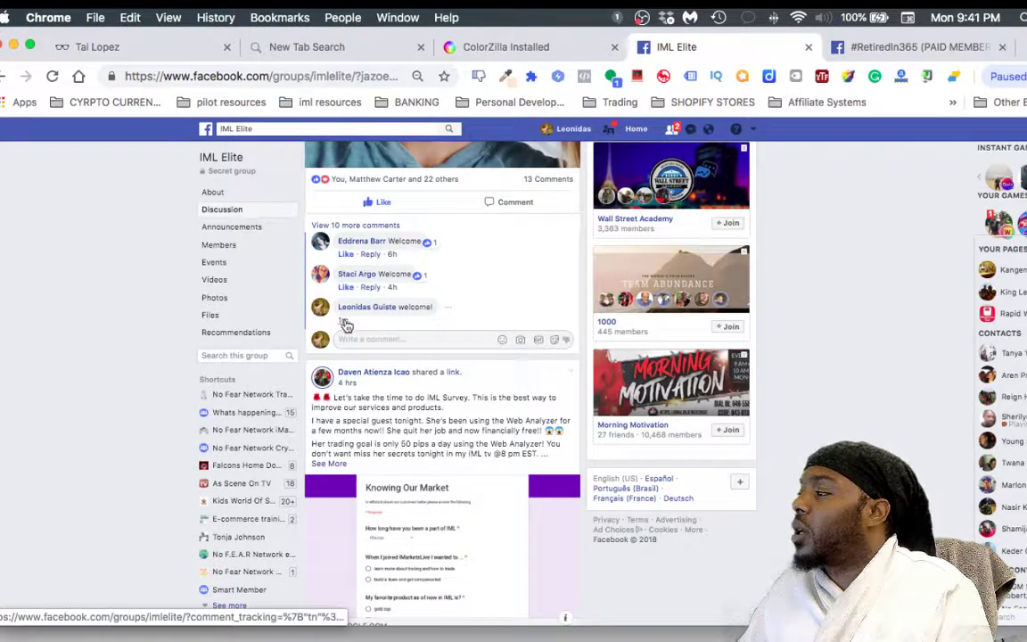
pyautogui.scroll(-2, 511, 352)
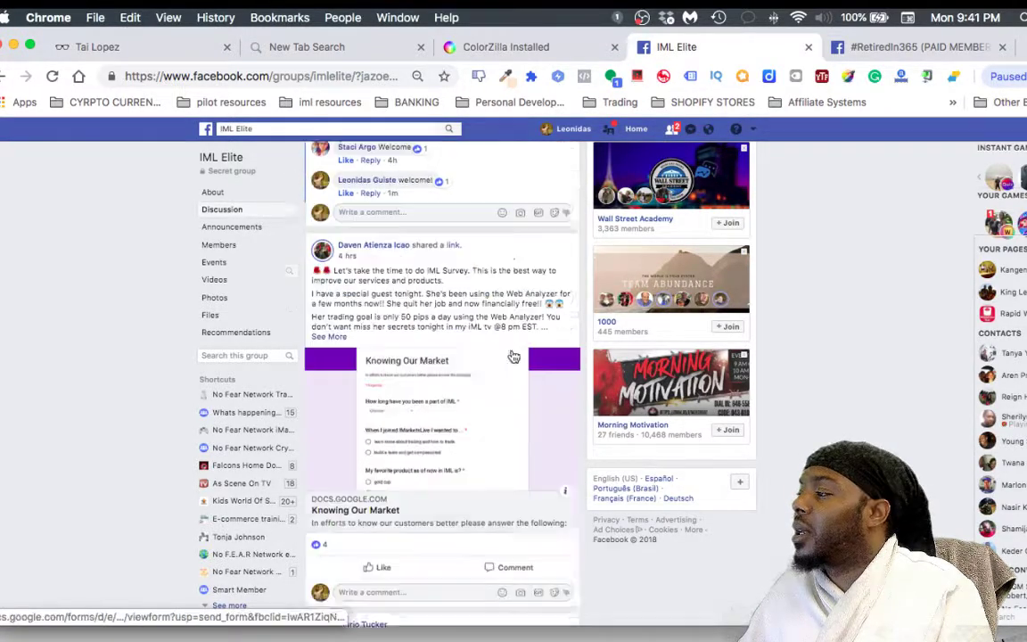
pyautogui.scroll(-2, 507, 359)
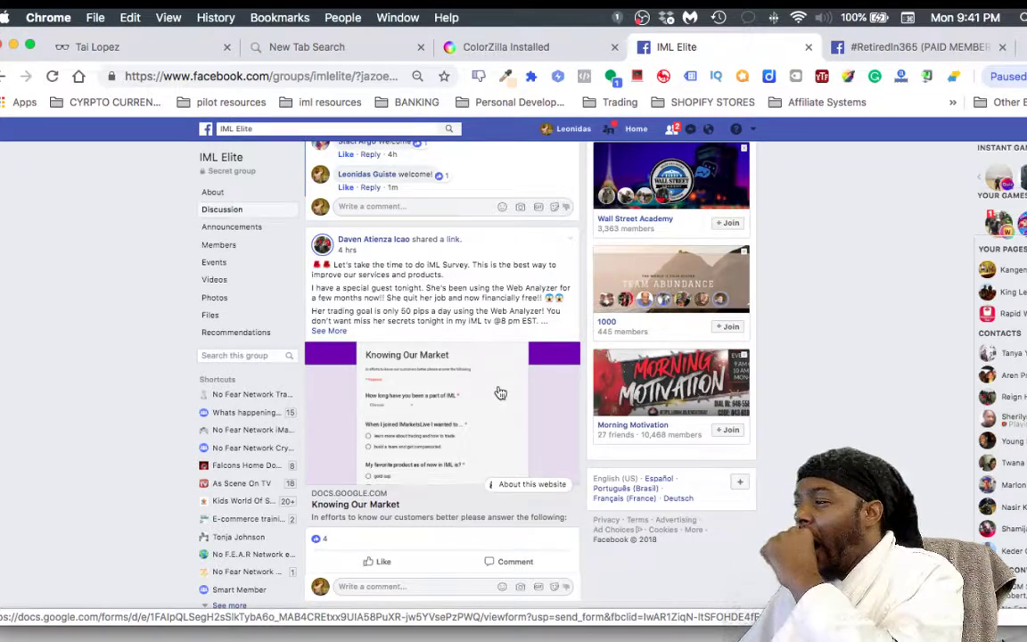
pyautogui.scroll(-3, 500, 393)
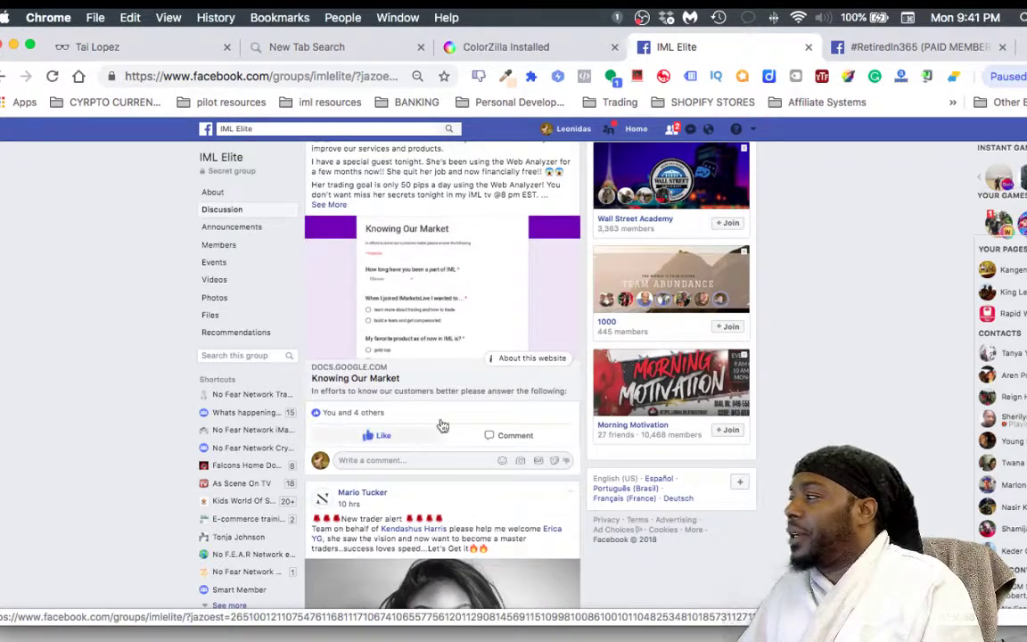
pyautogui.scroll(-5, 428, 383)
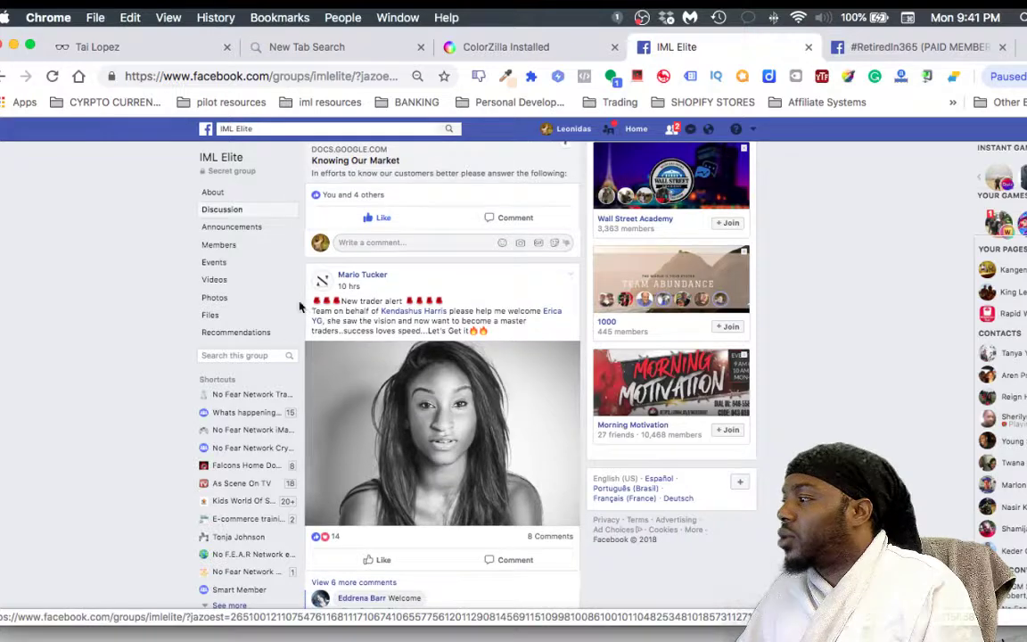
pyautogui.scroll(-1, 370, 495)
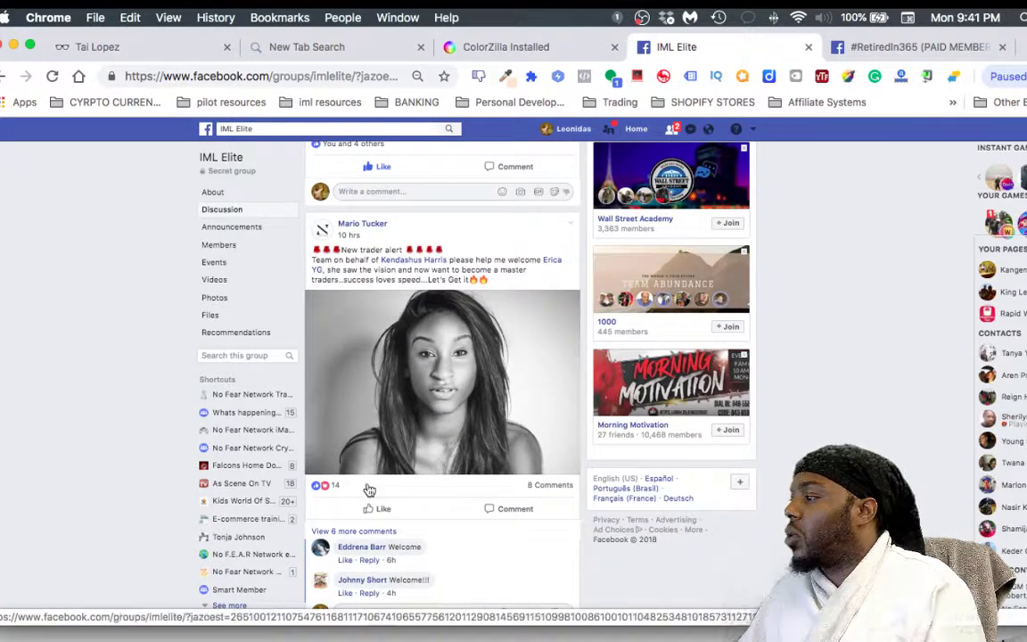
pyautogui.scroll(-1, 401, 498)
pyautogui.scroll(-2, 392, 517)
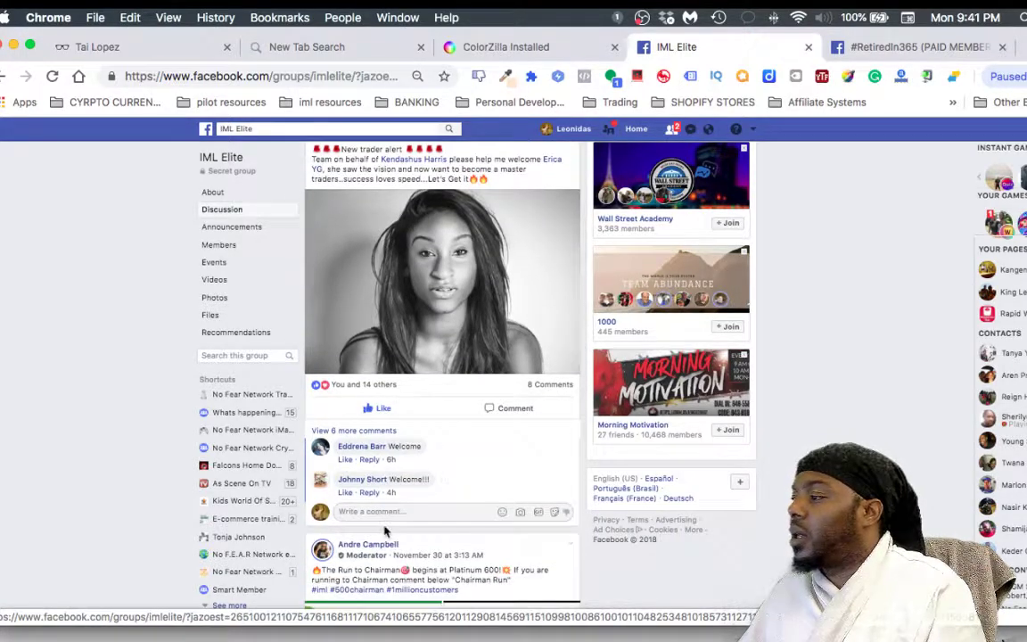
# Step: Post a 'welcome!' comment on the new trader alert post
pyautogui.click(384, 513)
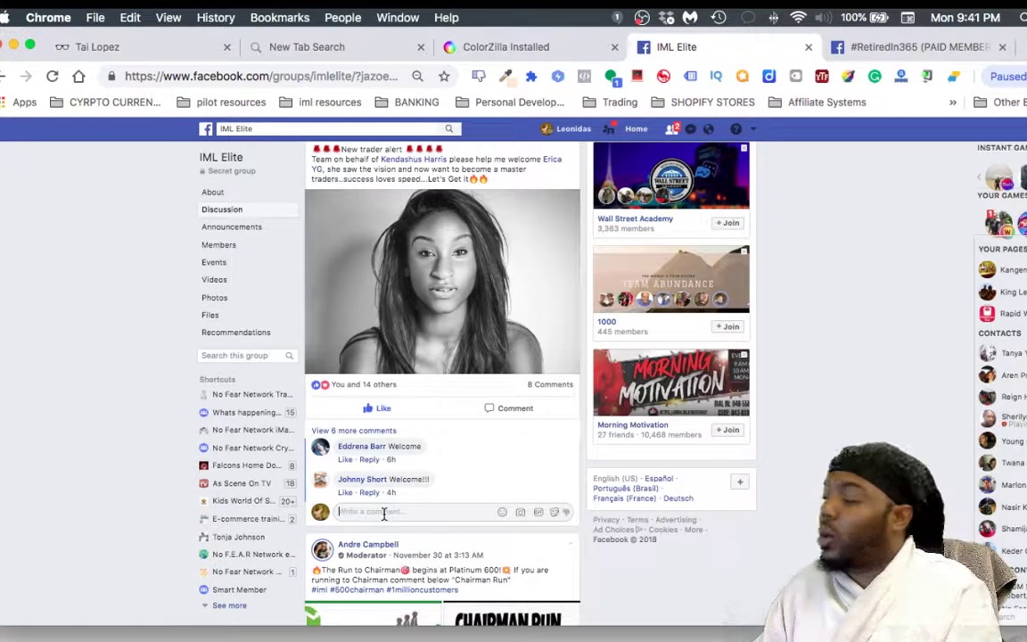
pyautogui.press('Return')
pyautogui.scroll(-5, 389, 519)
pyautogui.scroll(-2, 389, 519)
pyautogui.scroll(-1, 390, 518)
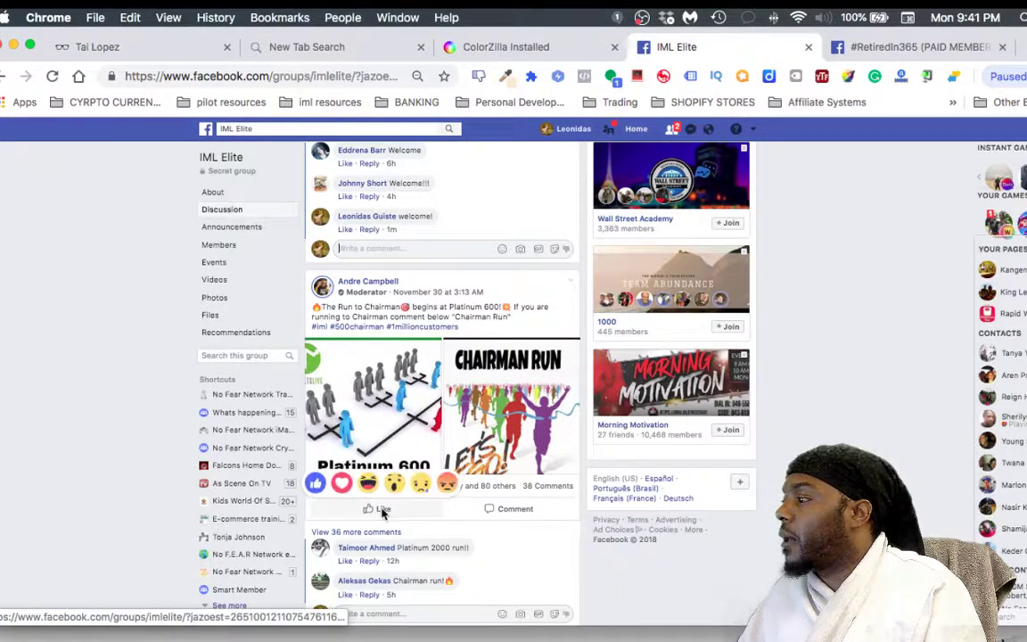
pyautogui.scroll(-4, 382, 510)
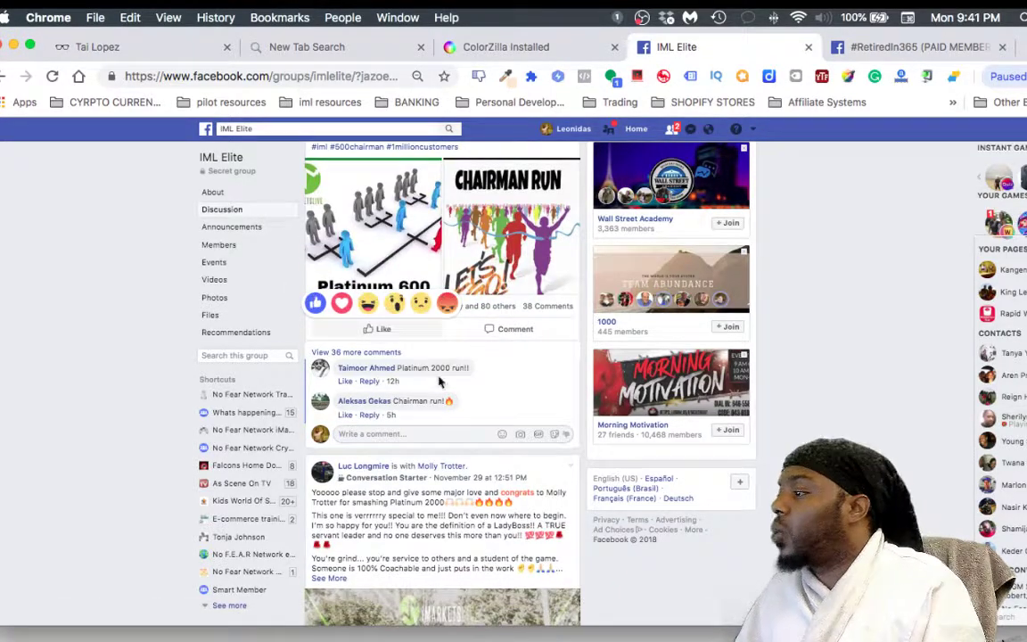
pyautogui.scroll(-2, 435, 378)
pyautogui.scroll(-7, 458, 419)
pyautogui.scroll(-2, 473, 419)
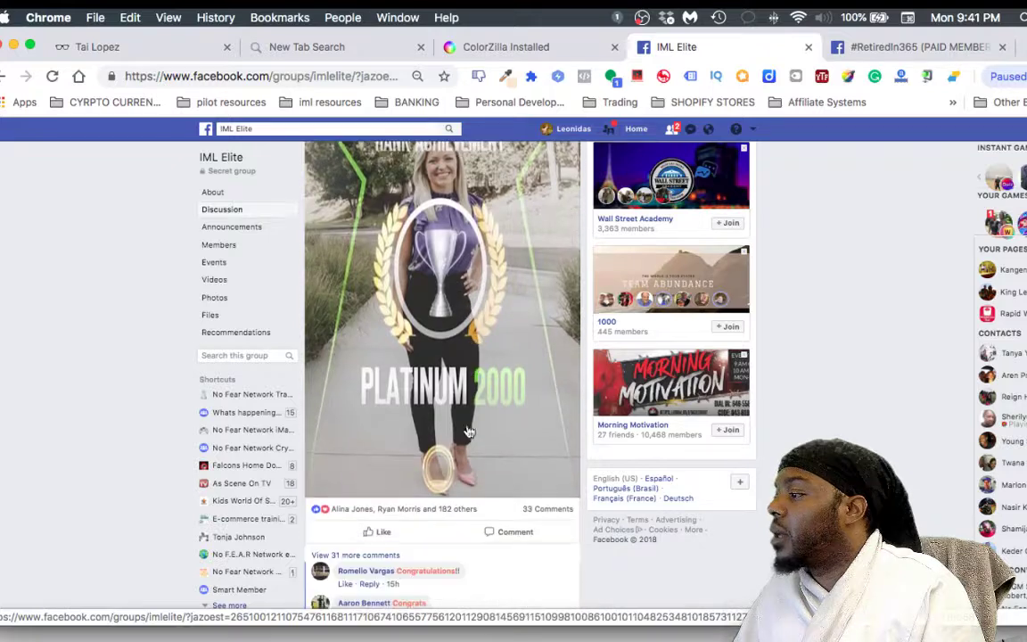
# Step: Like the Platinum 2000 post, comment 'congrats!', and like two of its comments
pyautogui.click(385, 530)
pyautogui.scroll(-2, 427, 461)
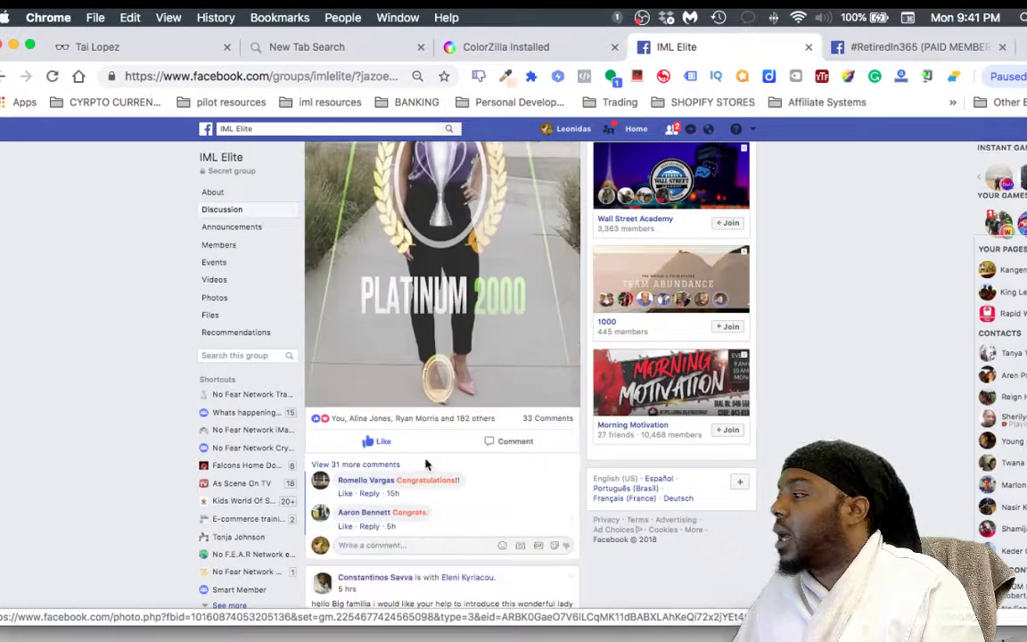
pyautogui.scroll(-3, 410, 437)
pyautogui.scroll(-1, 383, 402)
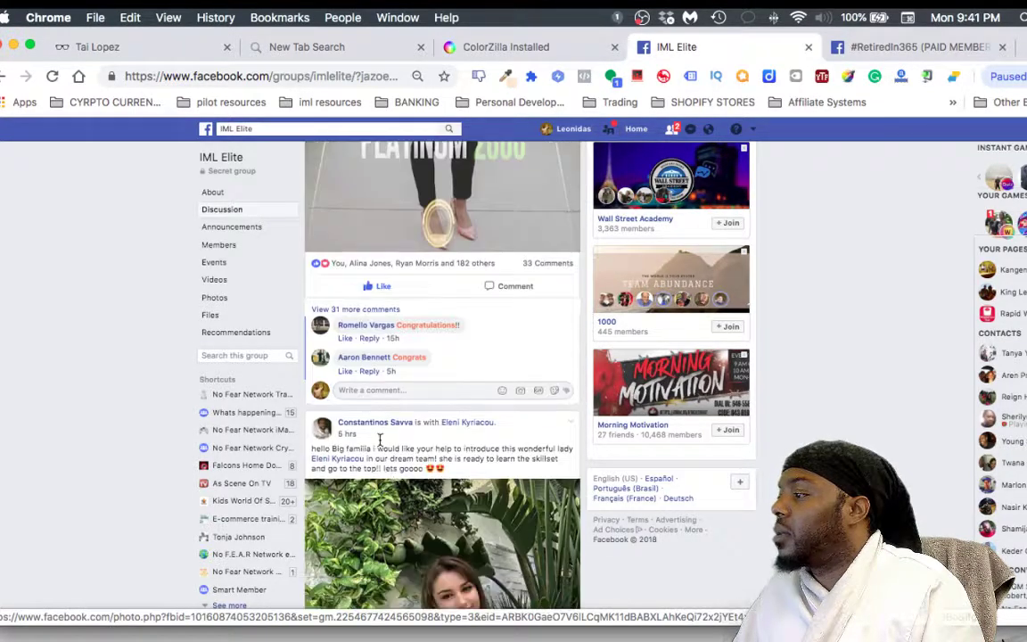
pyautogui.click(375, 389)
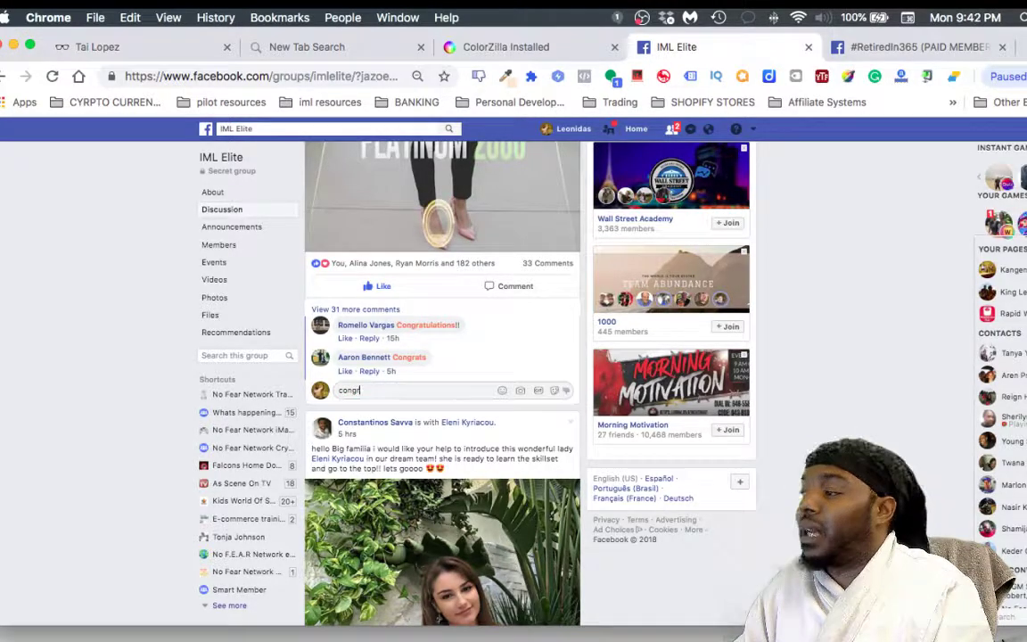
pyautogui.press('Return')
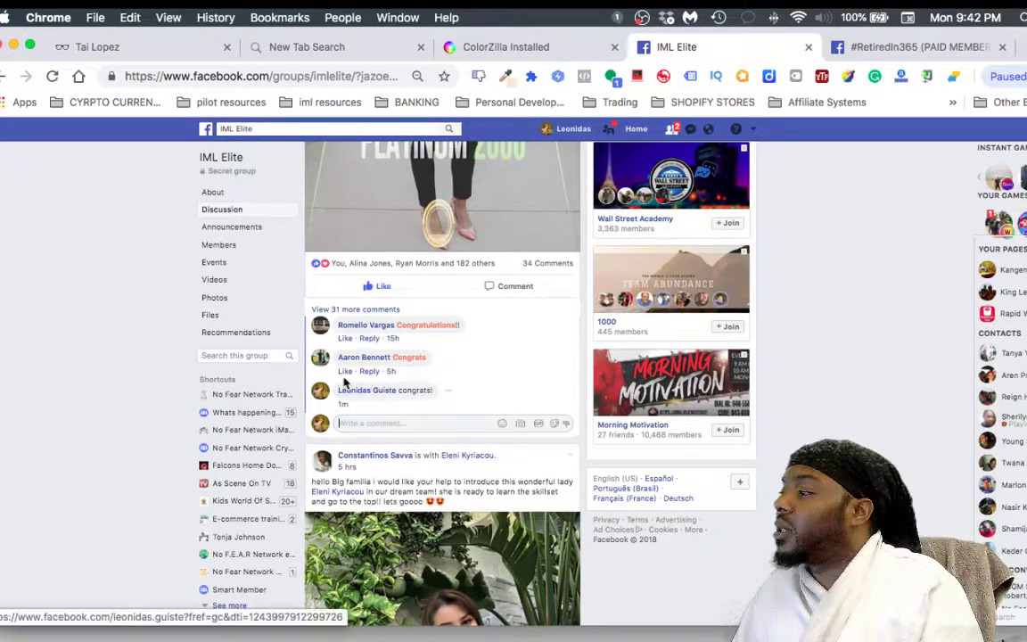
pyautogui.click(346, 339)
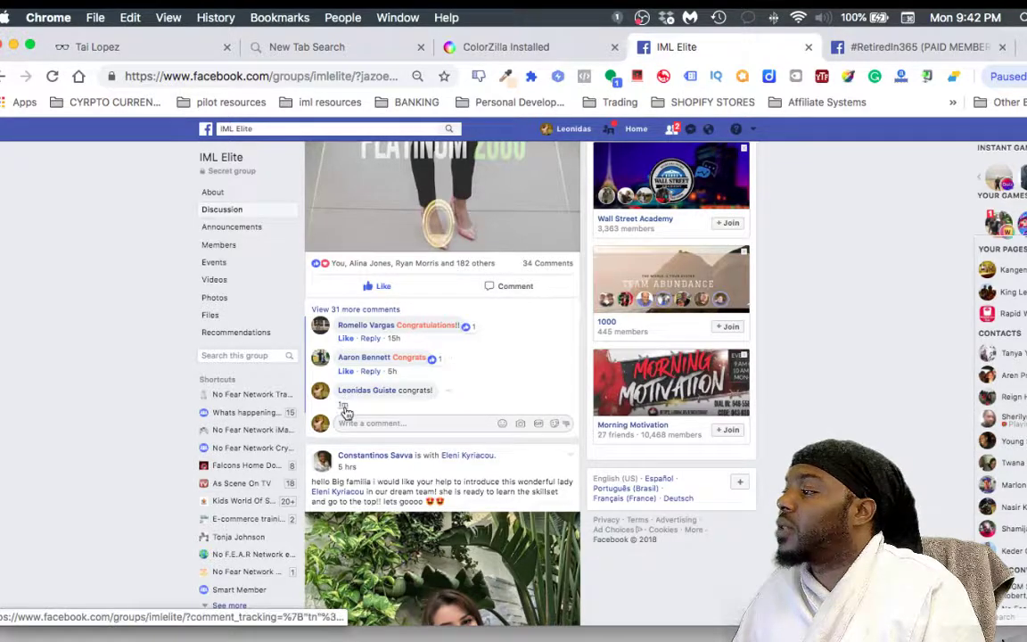
pyautogui.click(345, 407)
pyautogui.scroll(-5, 375, 412)
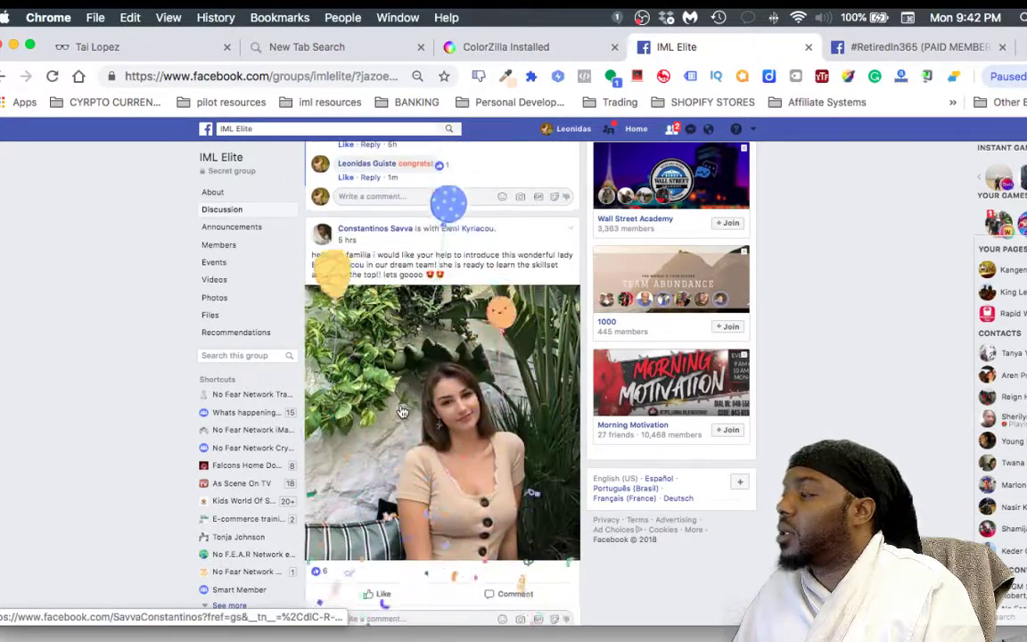
pyautogui.scroll(-2, 387, 405)
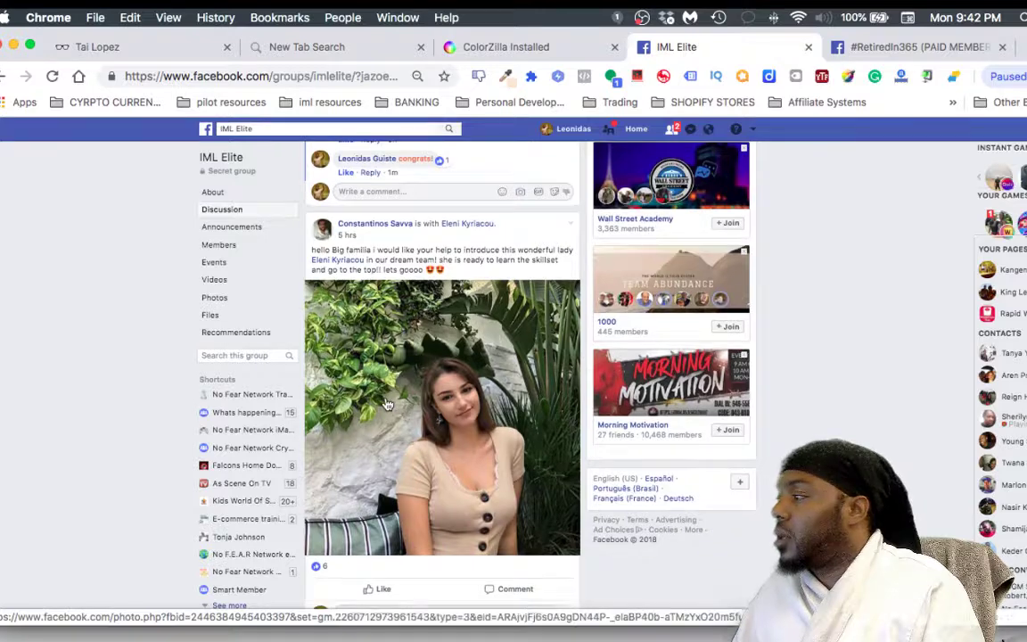
pyautogui.scroll(-3, 384, 393)
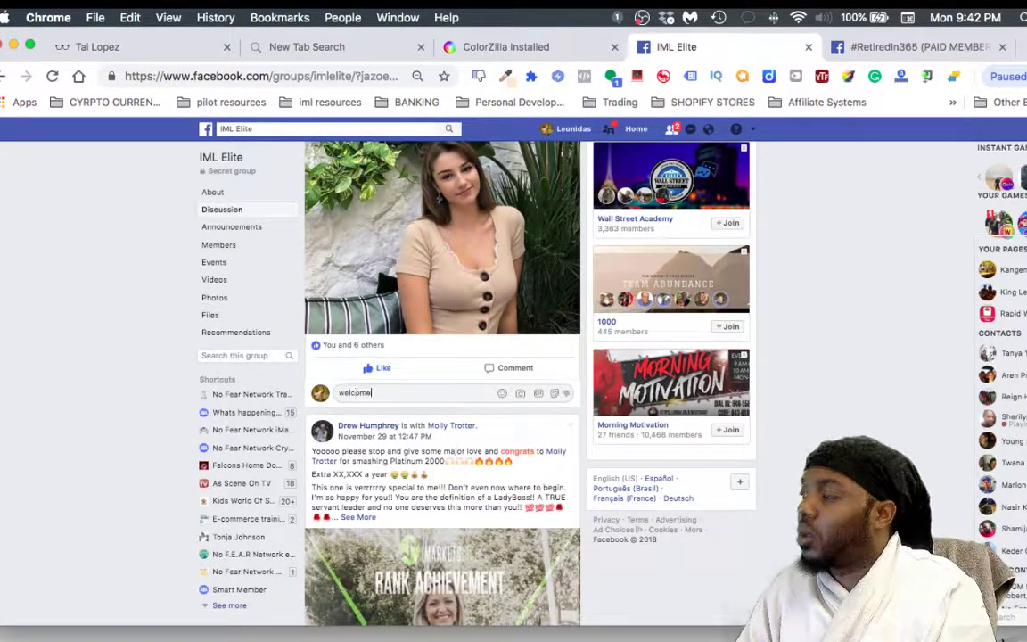
pyautogui.scroll(-1, 442, 383)
pyautogui.scroll(-1, 442, 383)
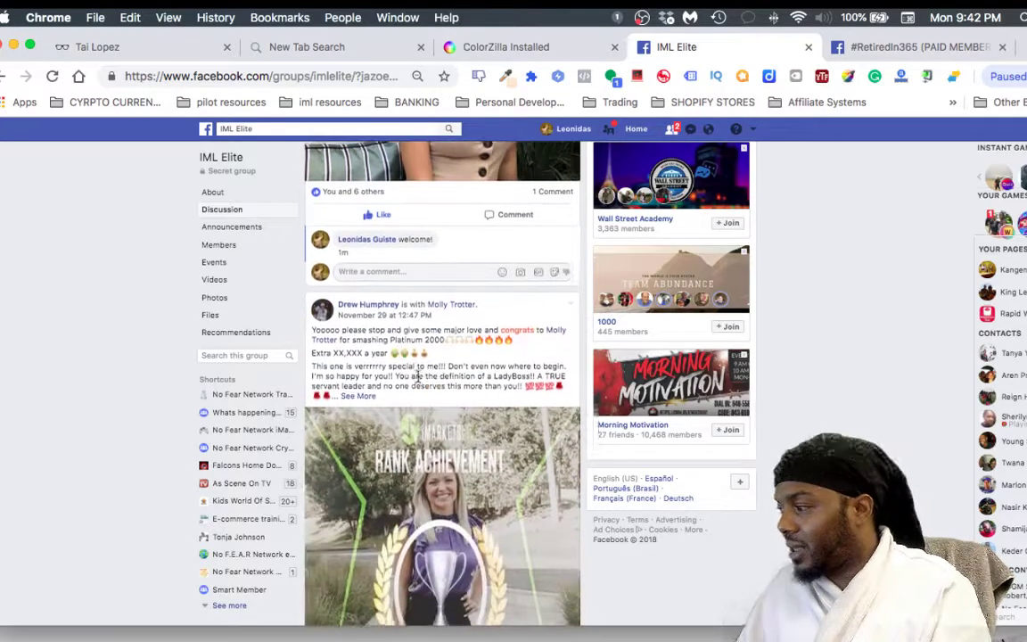
pyautogui.scroll(-3, 442, 383)
pyautogui.scroll(-2, 418, 371)
pyautogui.scroll(-1, 415, 401)
pyautogui.scroll(-2, 413, 428)
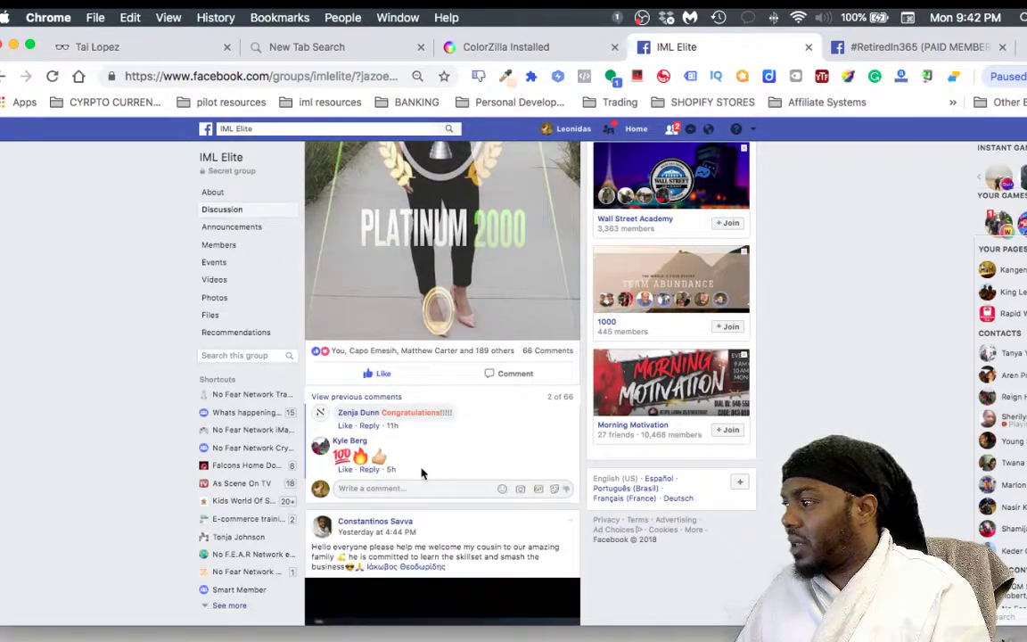
pyautogui.scroll(-2, 422, 474)
pyautogui.scroll(-2, 435, 469)
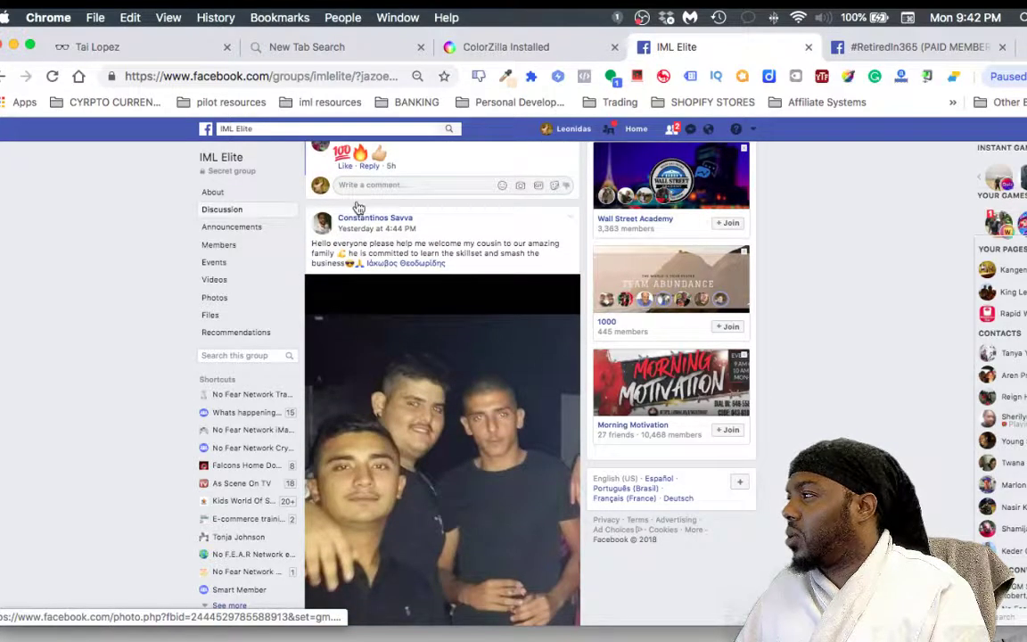
pyautogui.scroll(-5, 455, 392)
pyautogui.scroll(1, 397, 245)
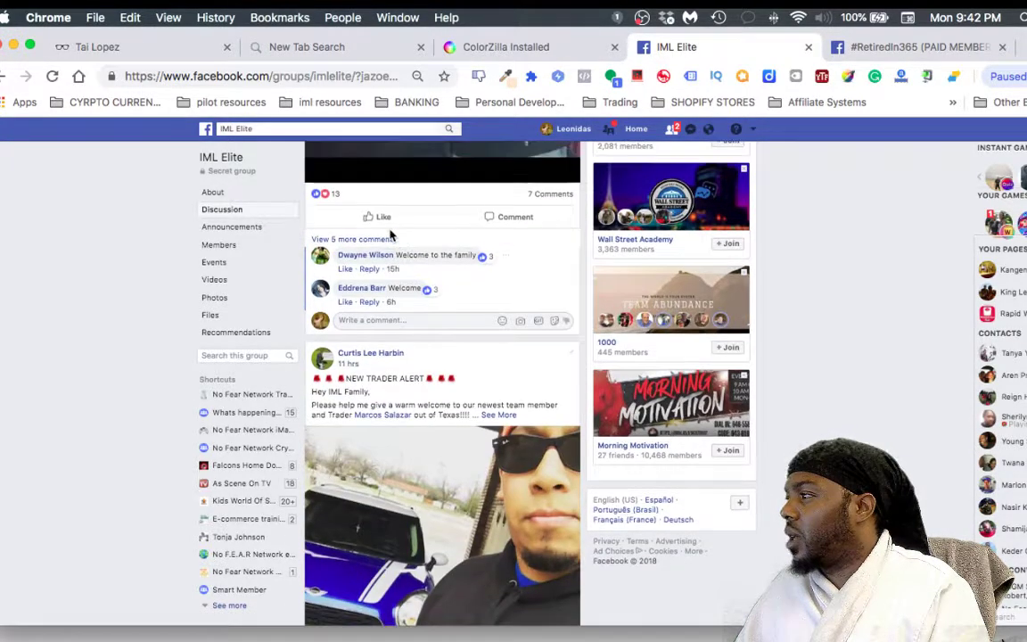
pyautogui.click(383, 321)
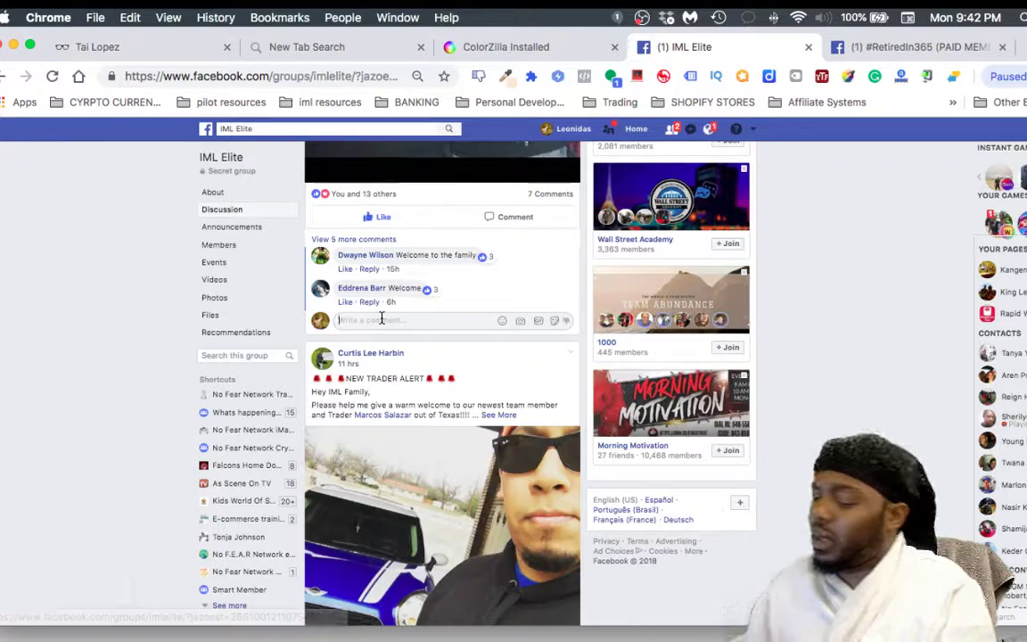
pyautogui.write('welcome!')
pyautogui.press('Return')
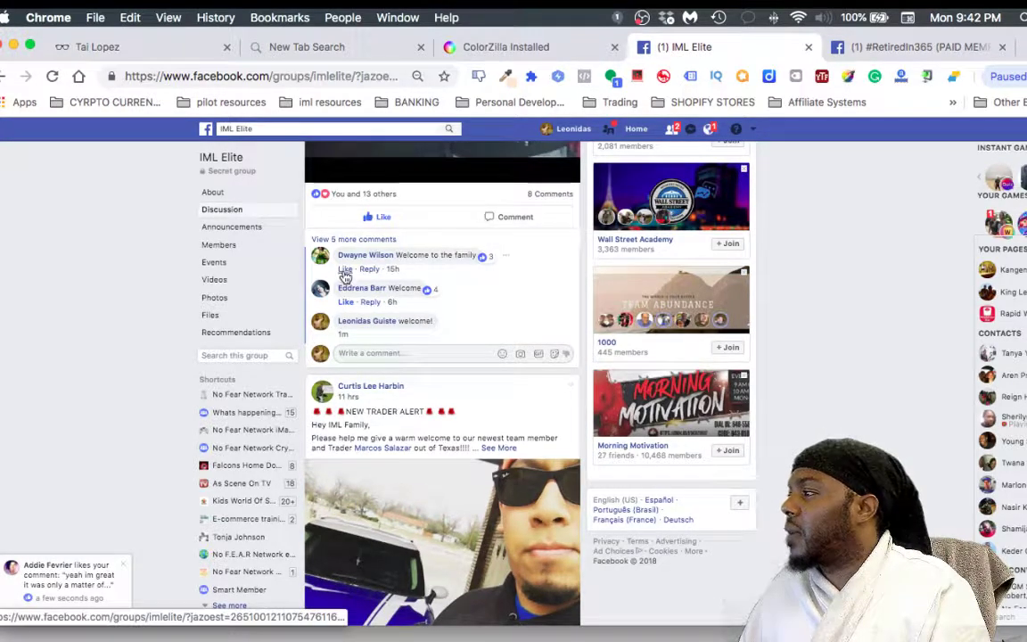
pyautogui.scroll(-4, 375, 343)
pyautogui.scroll(-1, 403, 380)
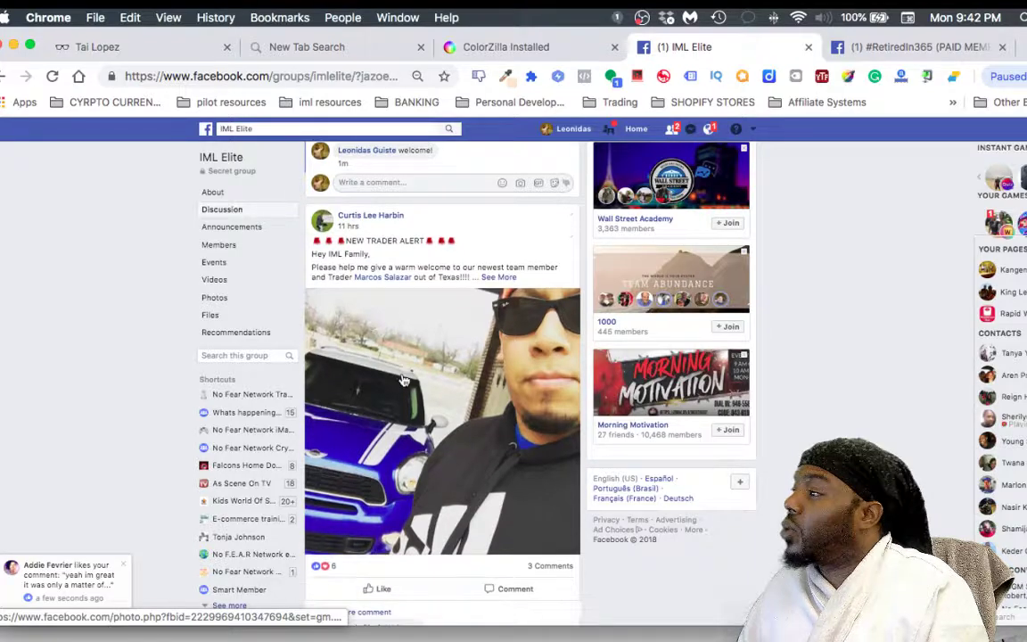
pyautogui.click(382, 589)
pyautogui.scroll(-3, 397, 544)
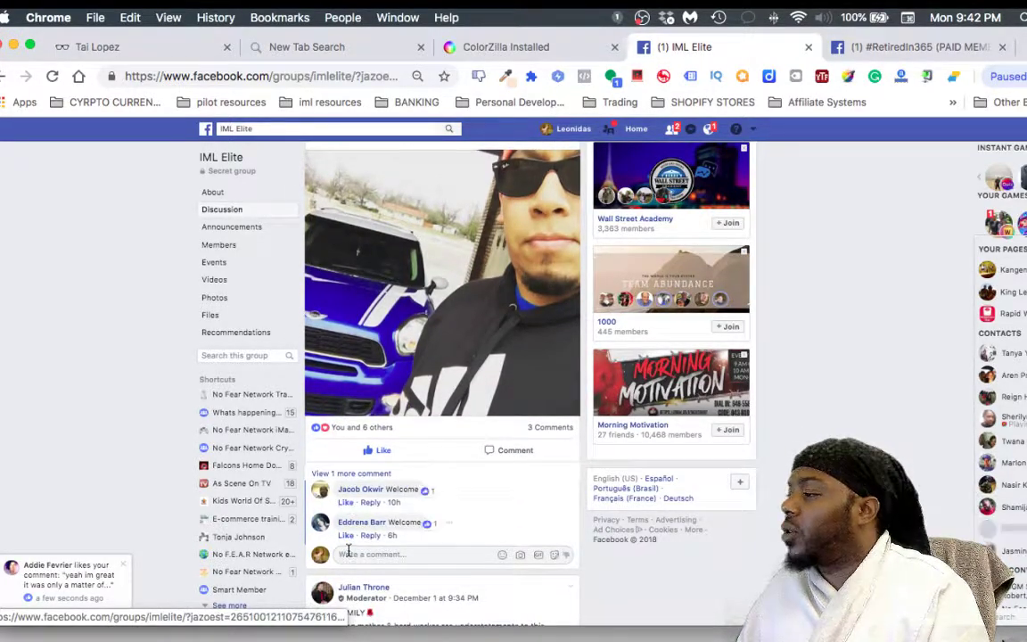
pyautogui.click(346, 502)
pyautogui.click(345, 535)
pyautogui.click(365, 554)
pyautogui.write('welcome!')
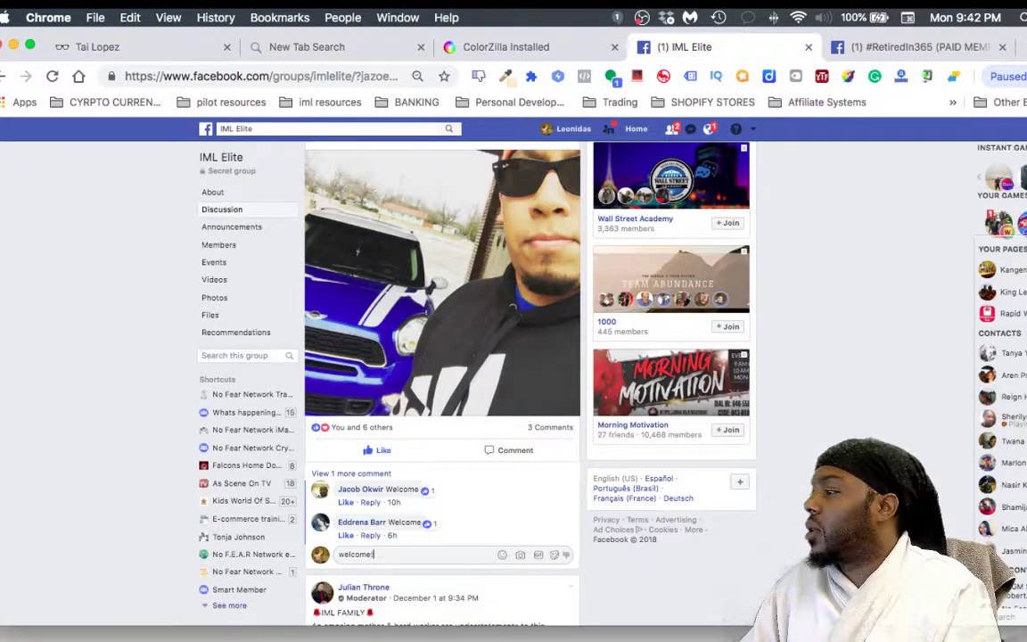
pyautogui.scroll(-3, 355, 536)
pyautogui.scroll(-5, 355, 536)
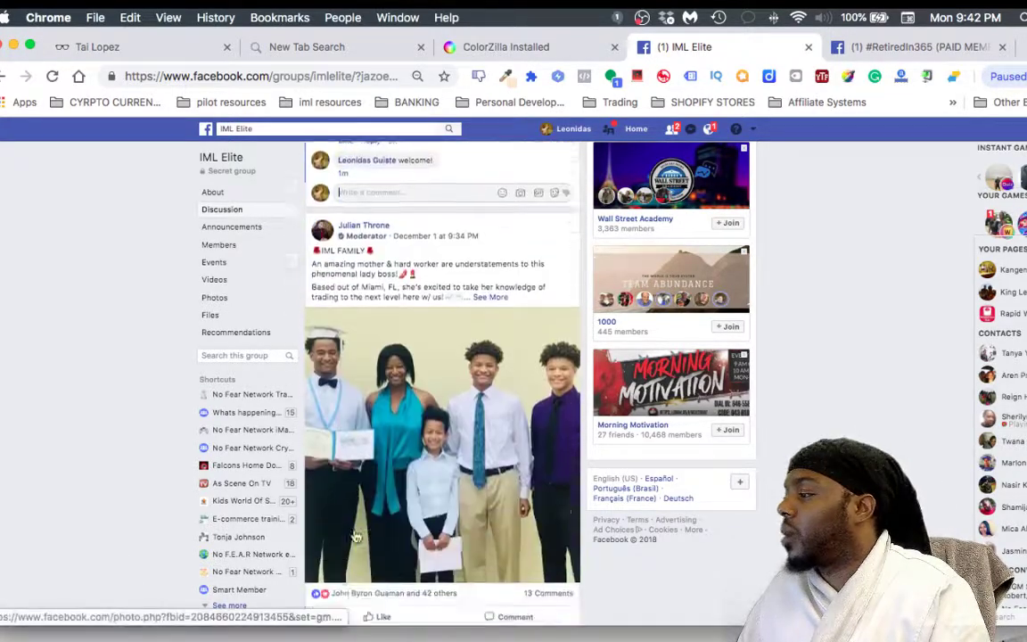
pyautogui.scroll(-2, 355, 536)
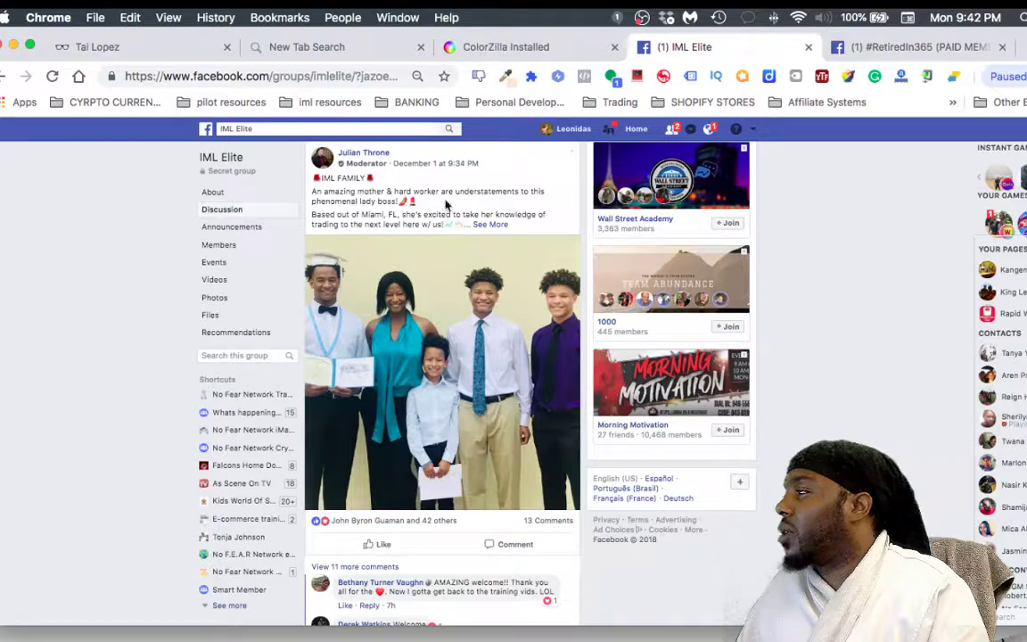
pyautogui.scroll(-1, 392, 313)
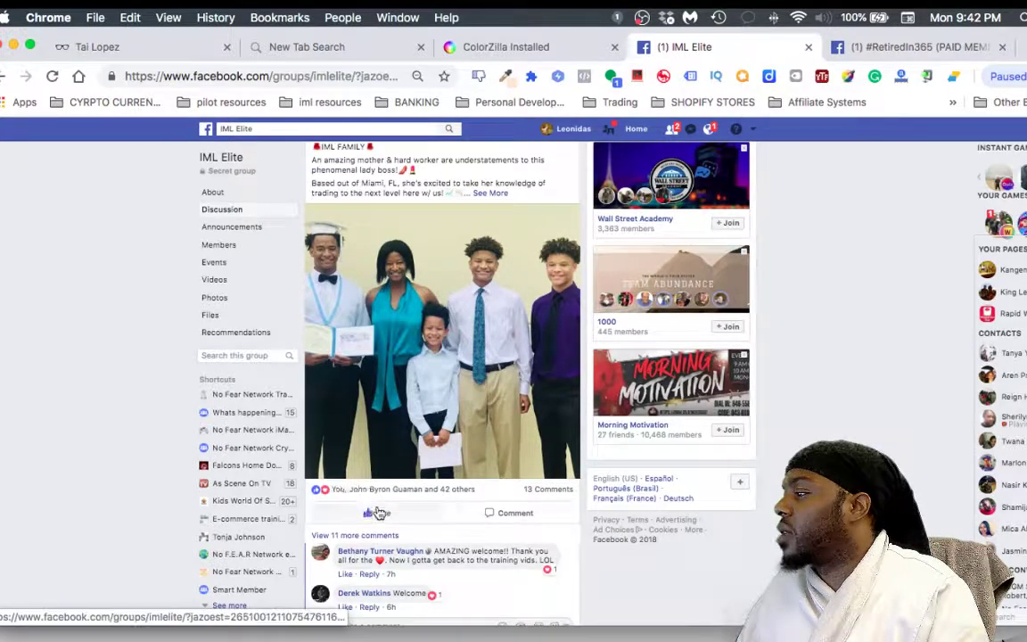
pyautogui.scroll(-2, 374, 526)
# Step: Post a 'welcome!' comment on the IML FAMILY mother and hard worker post
pyautogui.click(370, 575)
pyautogui.write('welcome!')
pyautogui.press('Return')
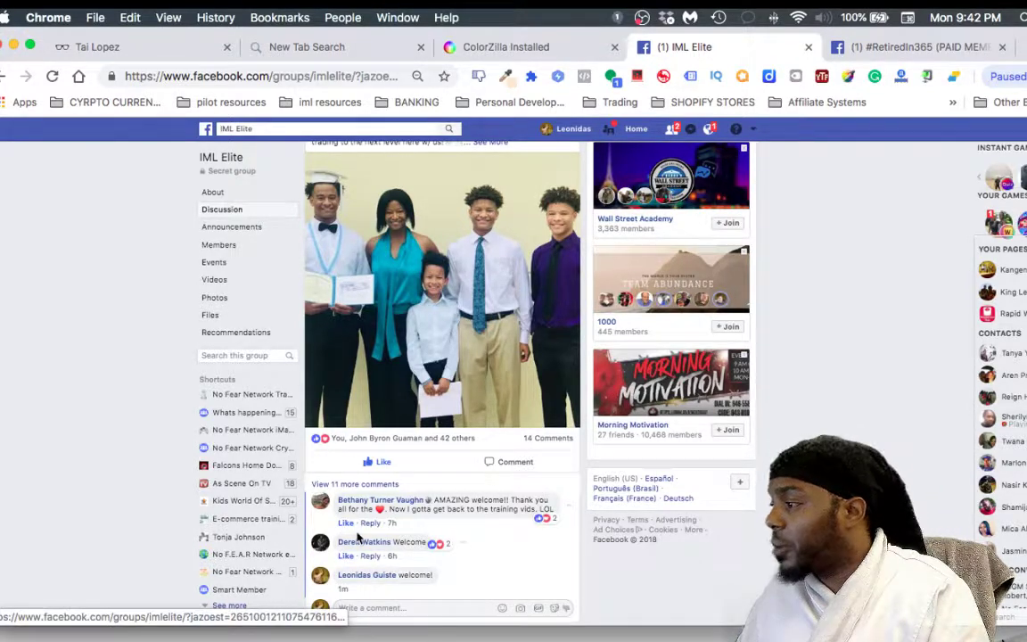
pyautogui.scroll(-2, 358, 536)
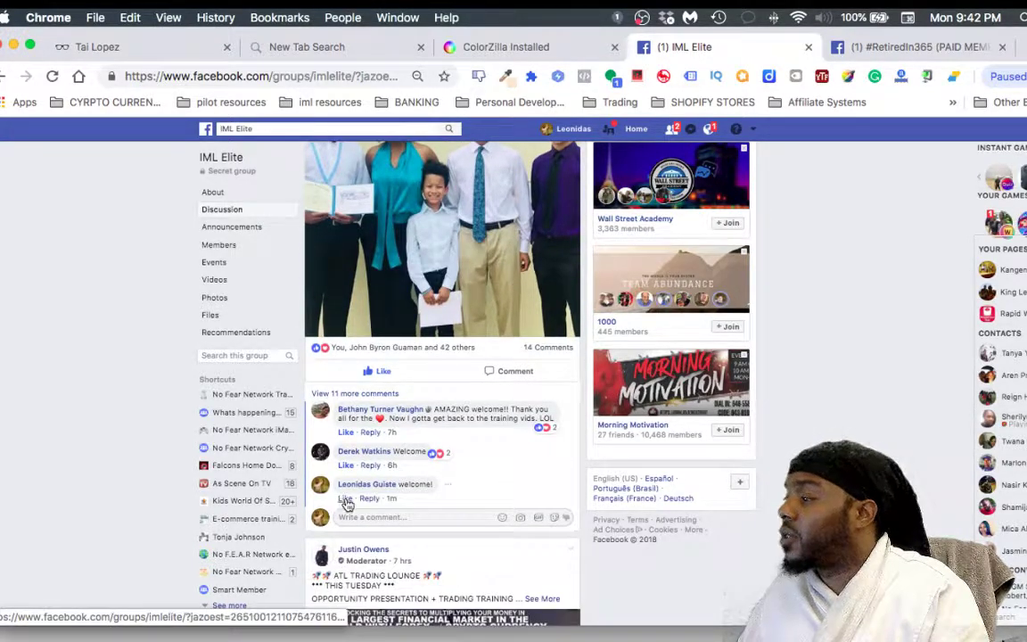
pyautogui.scroll(-2, 357, 502)
pyautogui.scroll(-5, 379, 500)
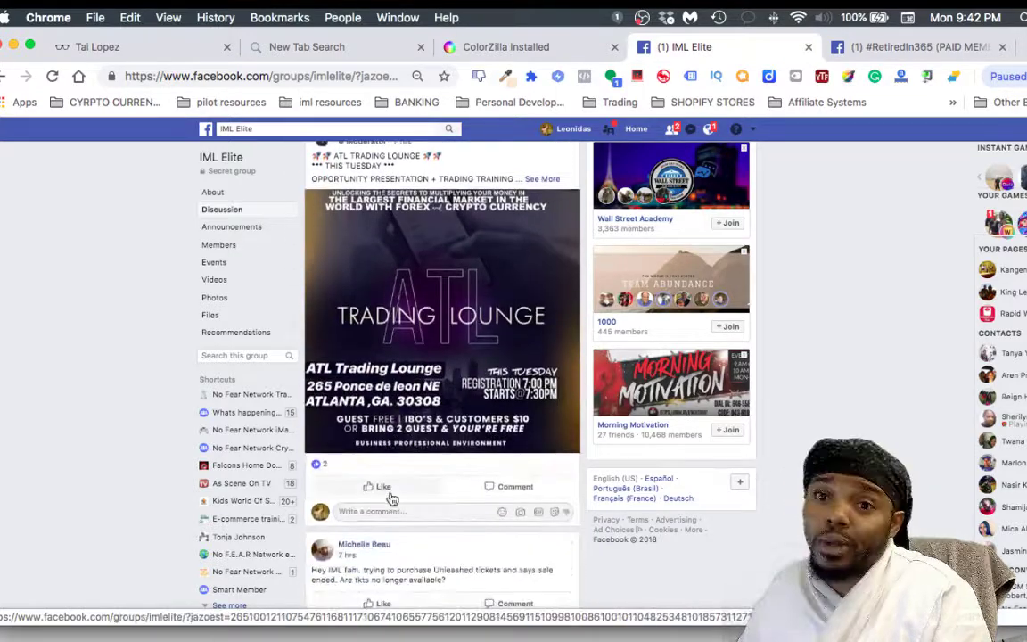
pyautogui.scroll(-4, 393, 499)
pyautogui.scroll(-3, 392, 498)
pyautogui.scroll(-3, 392, 498)
pyautogui.scroll(-2, 392, 499)
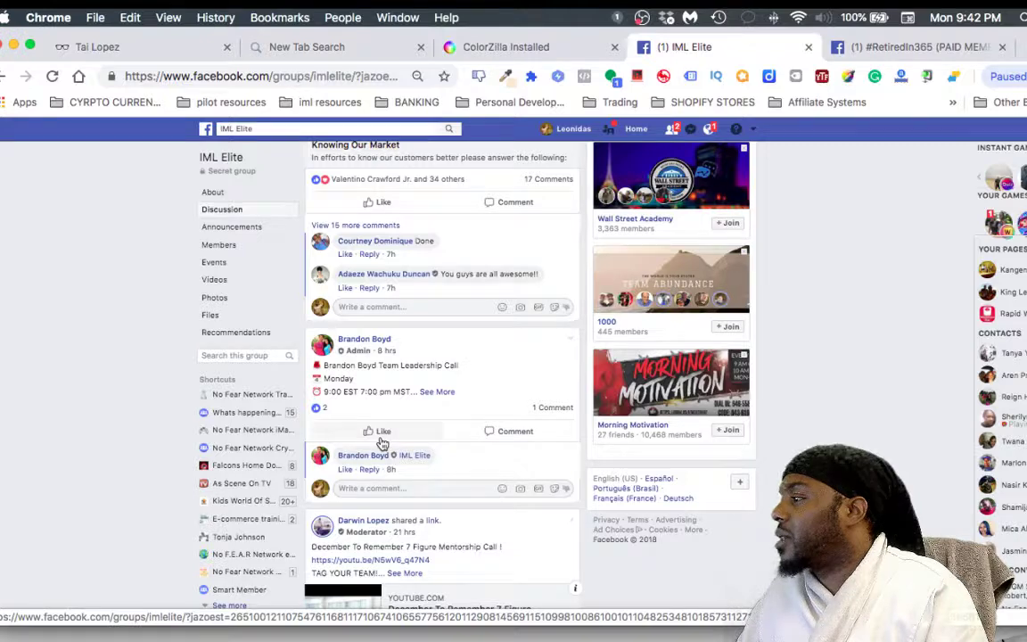
pyautogui.scroll(-1, 381, 443)
pyautogui.scroll(-1, 382, 443)
pyautogui.scroll(-1, 381, 443)
pyautogui.scroll(-1, 381, 443)
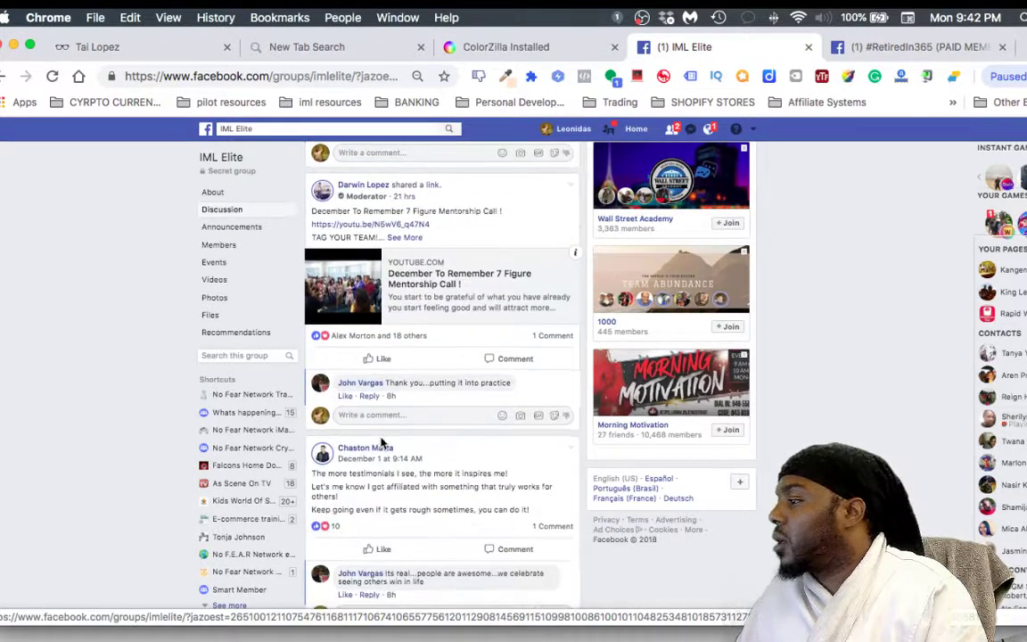
pyautogui.scroll(-2, 382, 443)
pyautogui.scroll(-1, 381, 440)
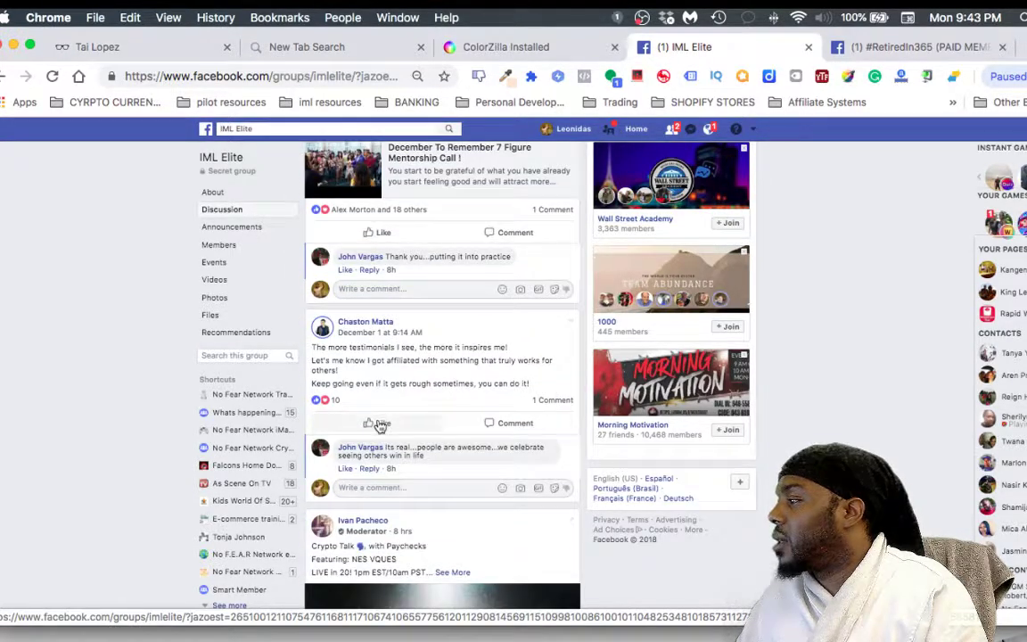
pyautogui.scroll(-1, 379, 426)
pyautogui.scroll(-2, 379, 426)
pyautogui.scroll(-2, 379, 424)
pyautogui.scroll(-2, 379, 421)
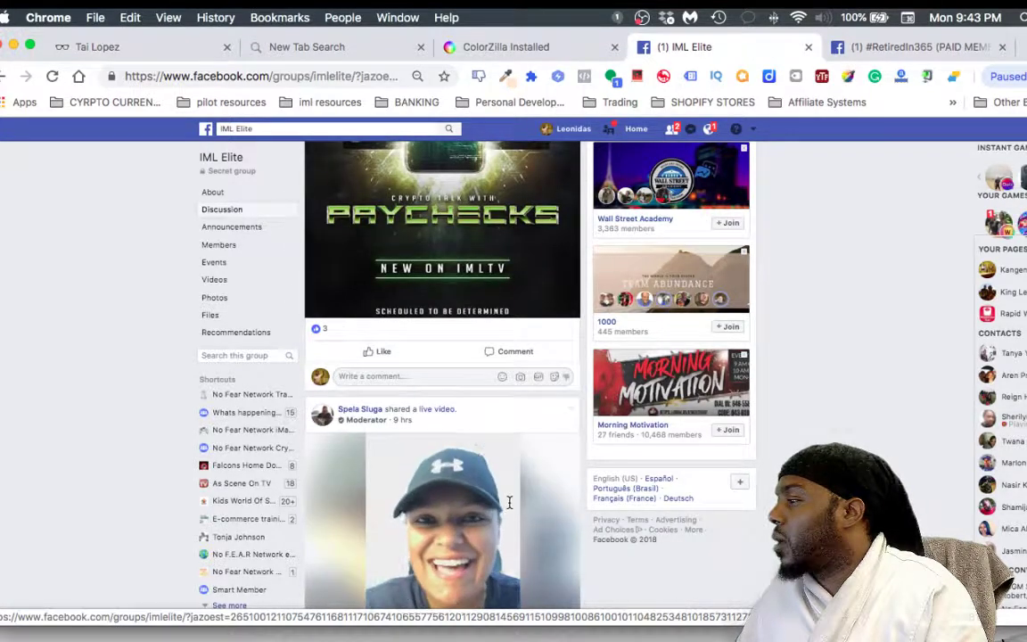
pyautogui.scroll(-5, 509, 501)
pyautogui.scroll(-2, 517, 357)
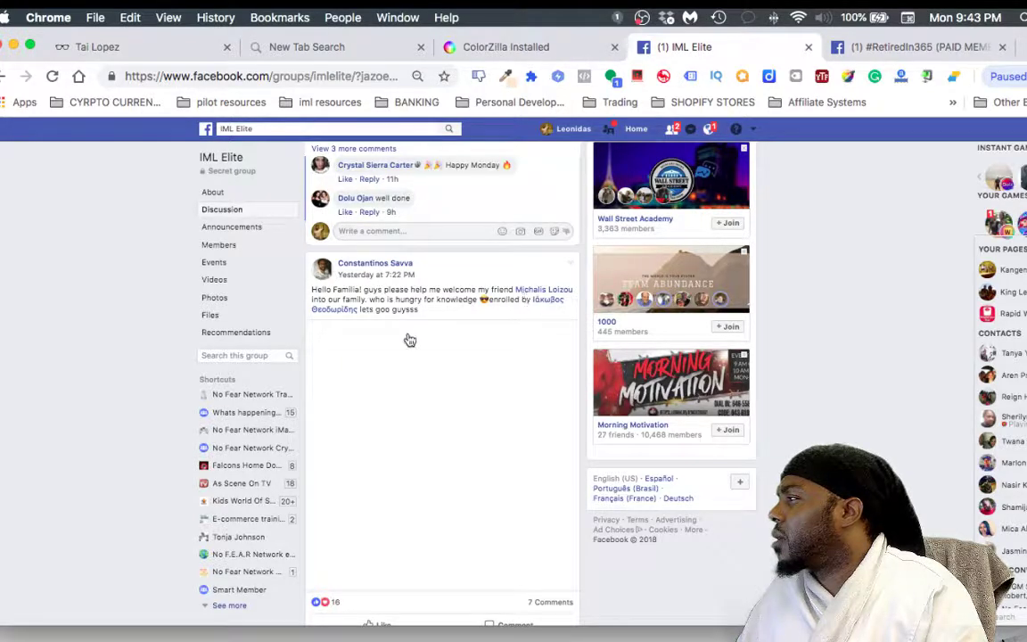
pyautogui.scroll(-2, 409, 352)
pyautogui.click(385, 553)
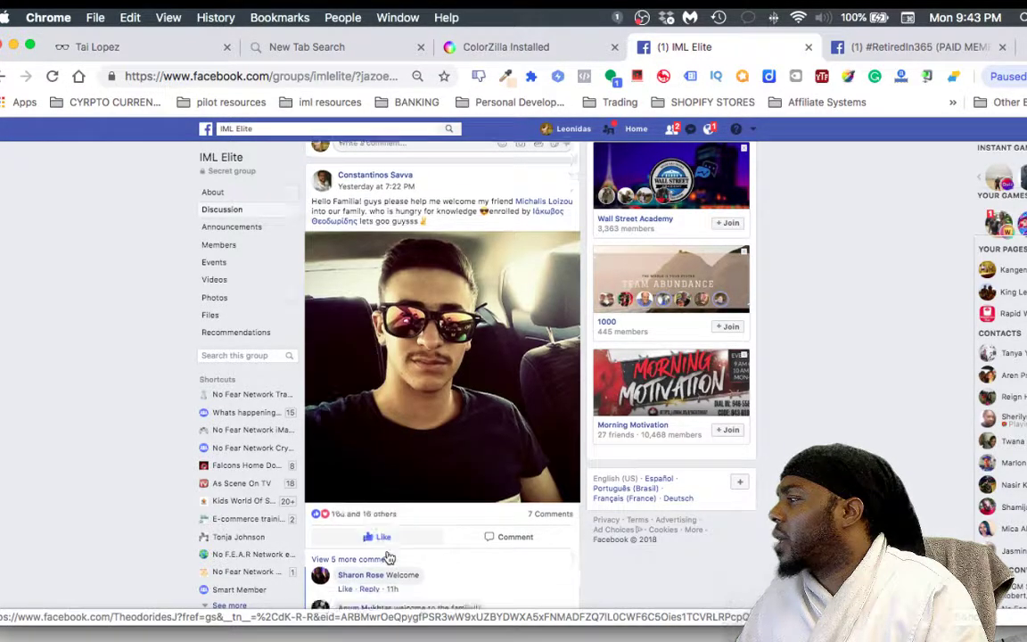
pyautogui.scroll(-3, 389, 558)
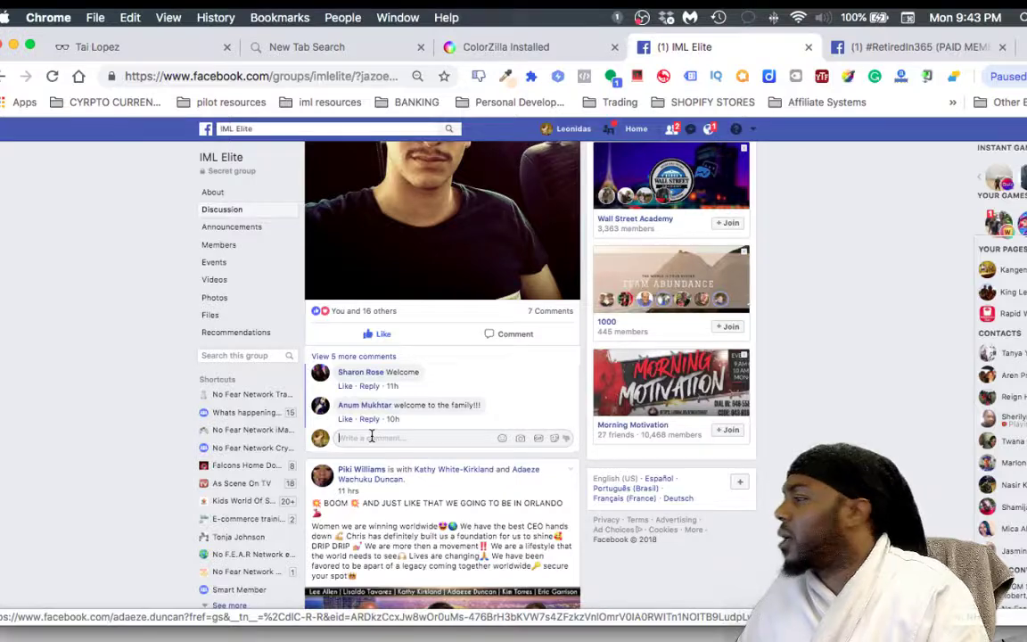
pyautogui.click(372, 436)
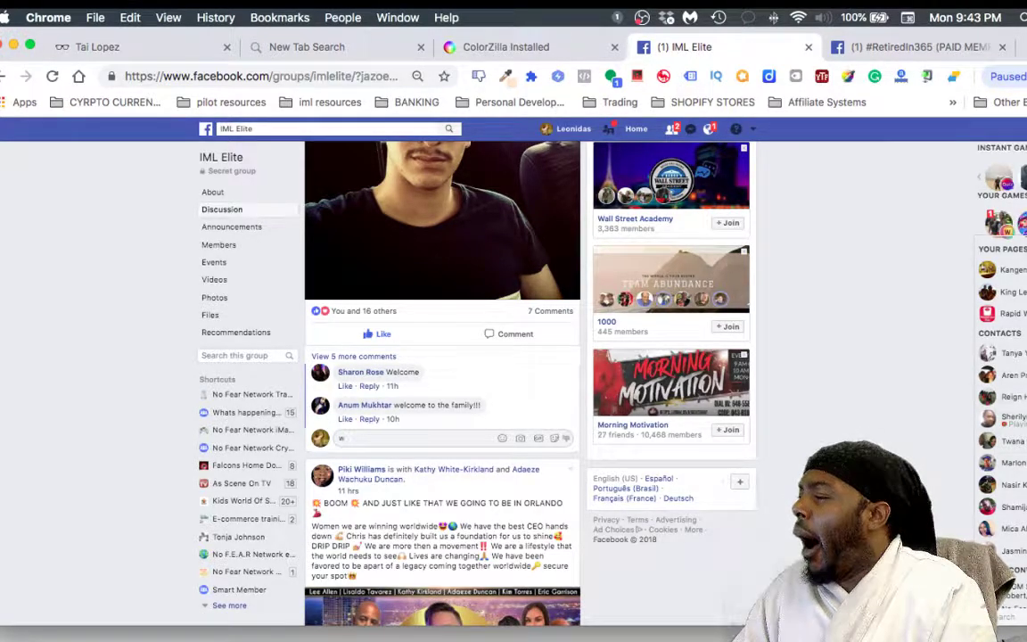
pyautogui.write('e;co')
pyautogui.press('BackSpace')
pyautogui.press('BackSpace')
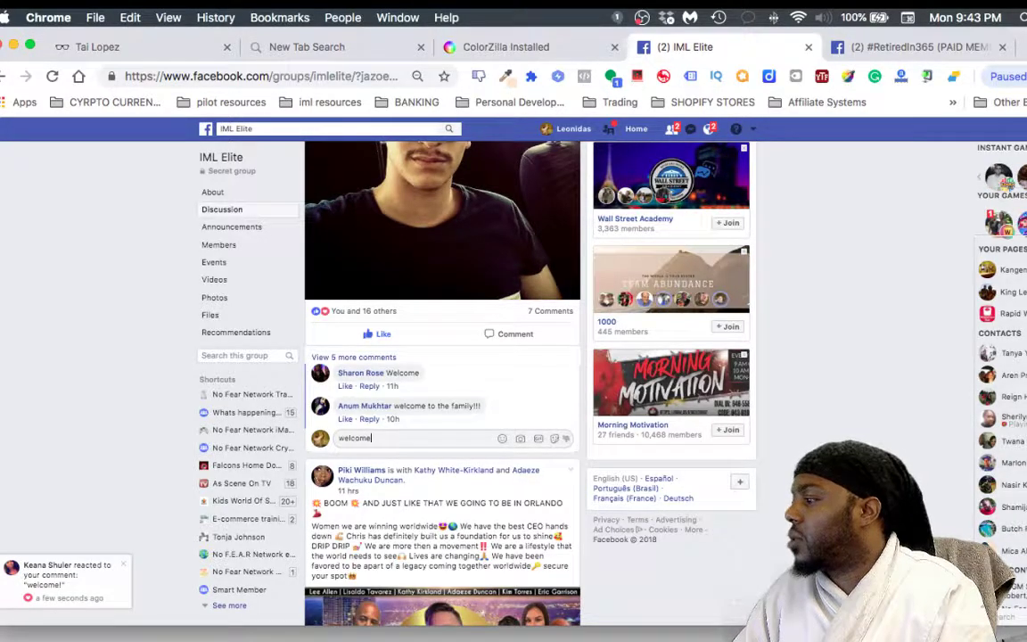
pyautogui.press('Return')
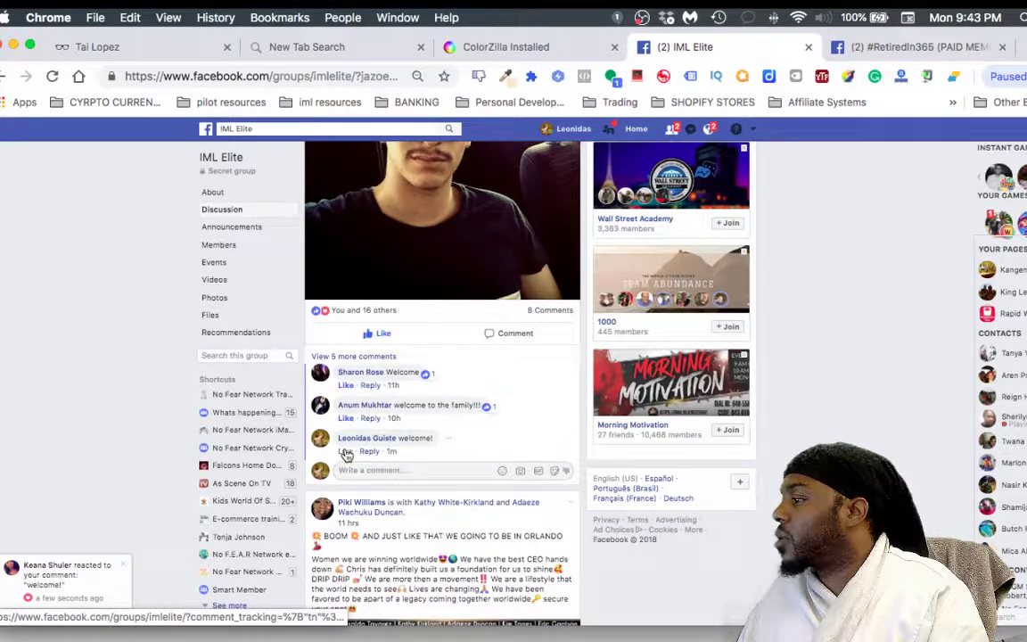
pyautogui.scroll(-5, 354, 452)
pyautogui.scroll(-3, 361, 472)
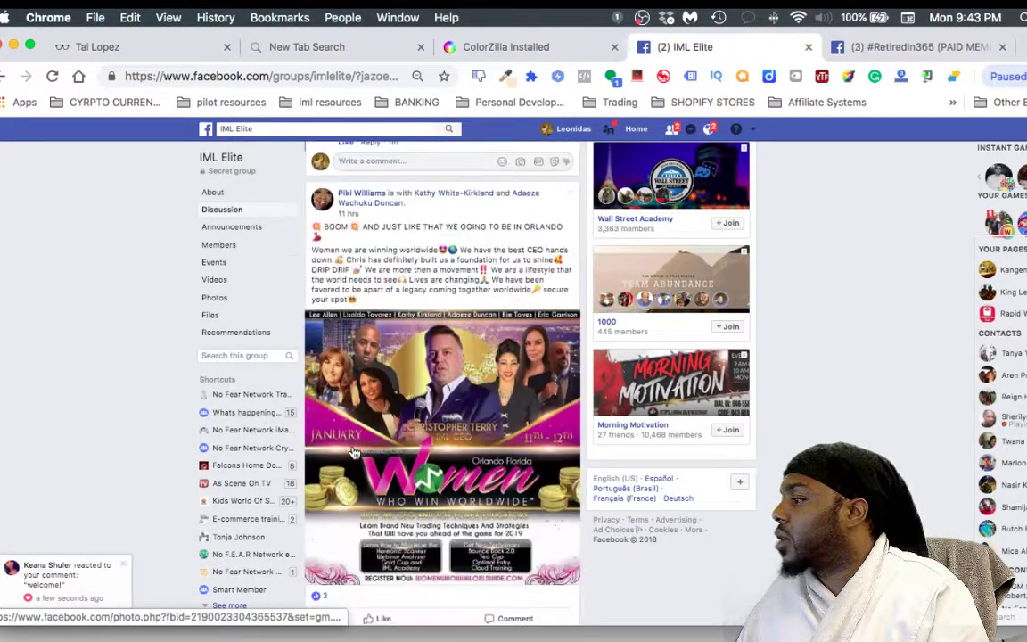
pyautogui.scroll(-2, 366, 497)
pyautogui.click(366, 493)
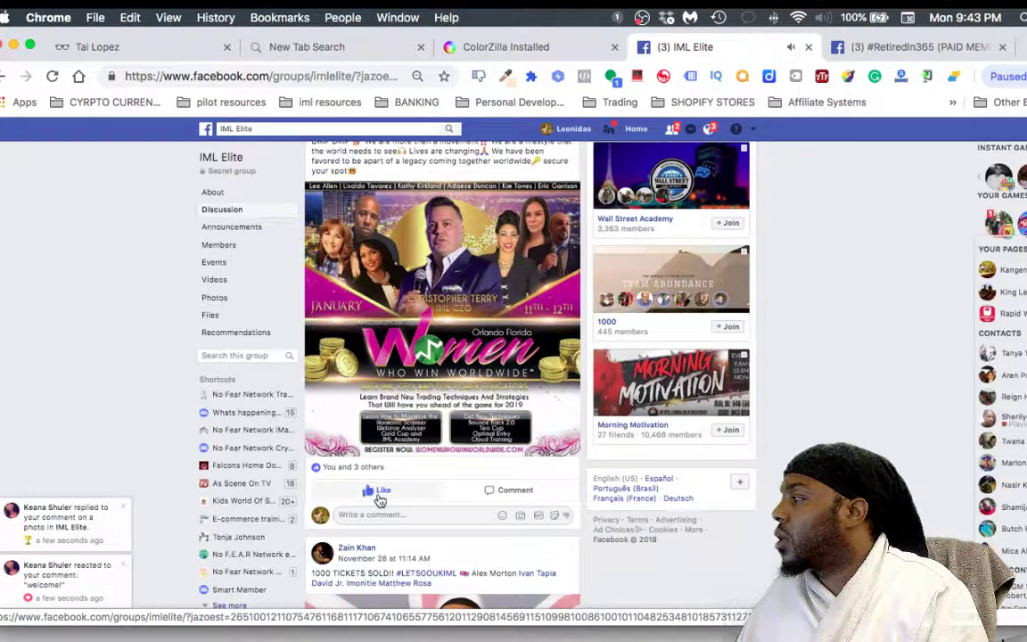
pyautogui.scroll(-1, 366, 493)
pyautogui.scroll(-2, 425, 419)
pyautogui.scroll(-1, 424, 419)
pyautogui.scroll(-1, 419, 446)
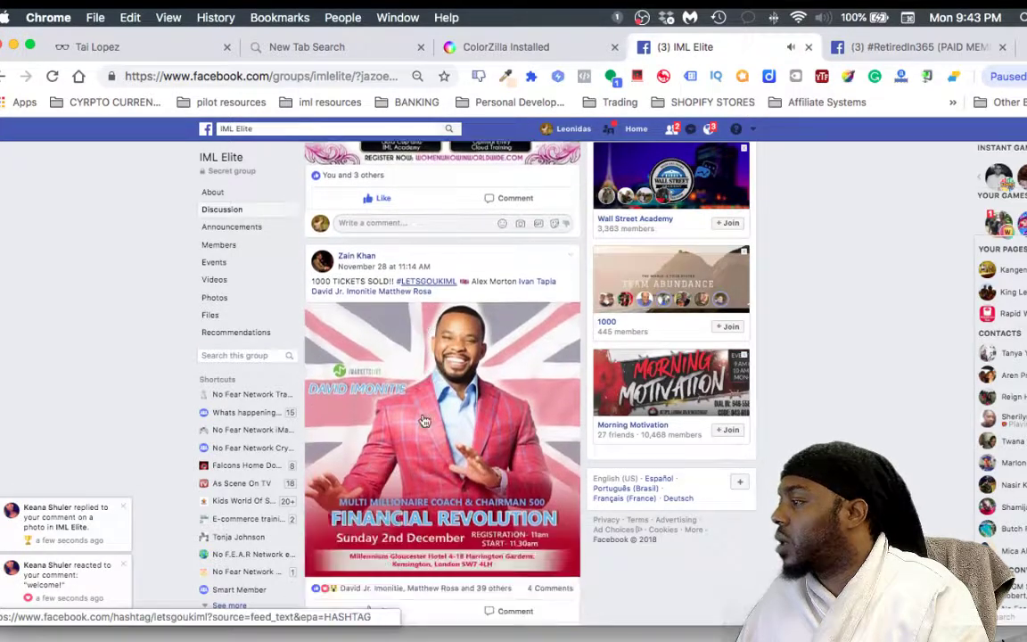
pyautogui.scroll(-2, 392, 517)
pyautogui.scroll(-2, 376, 561)
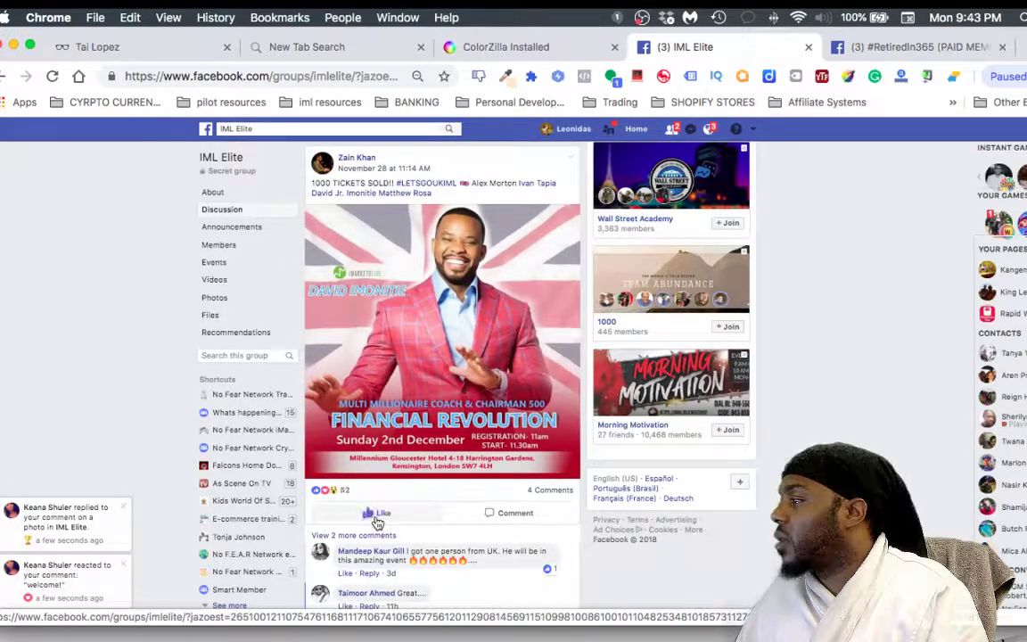
pyautogui.scroll(-1, 376, 508)
pyautogui.scroll(-1, 373, 472)
pyautogui.scroll(-2, 369, 446)
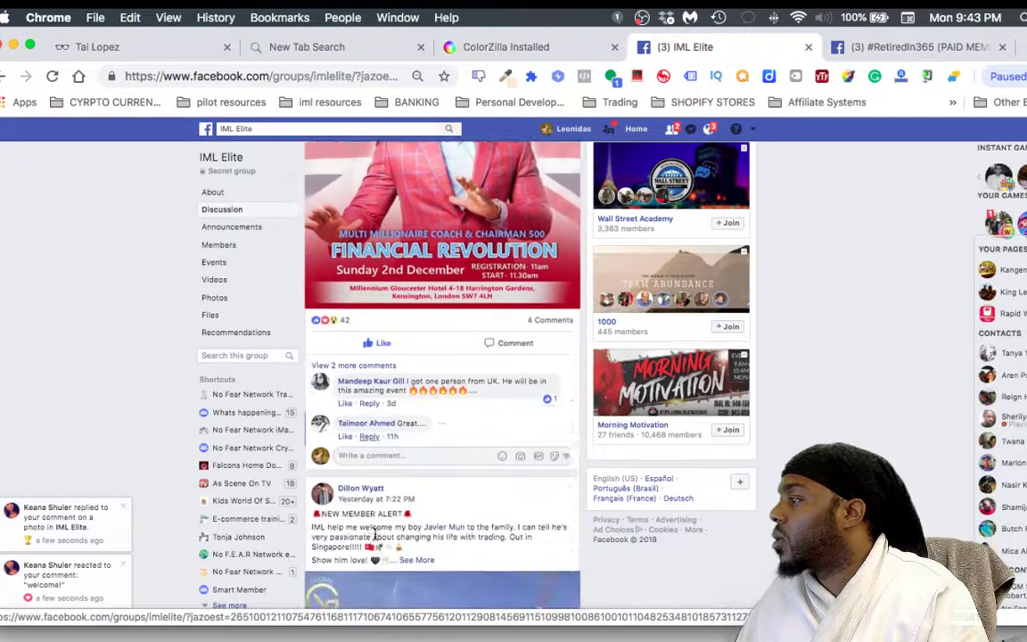
pyautogui.scroll(-1, 367, 423)
pyautogui.click(367, 423)
pyautogui.write('wel')
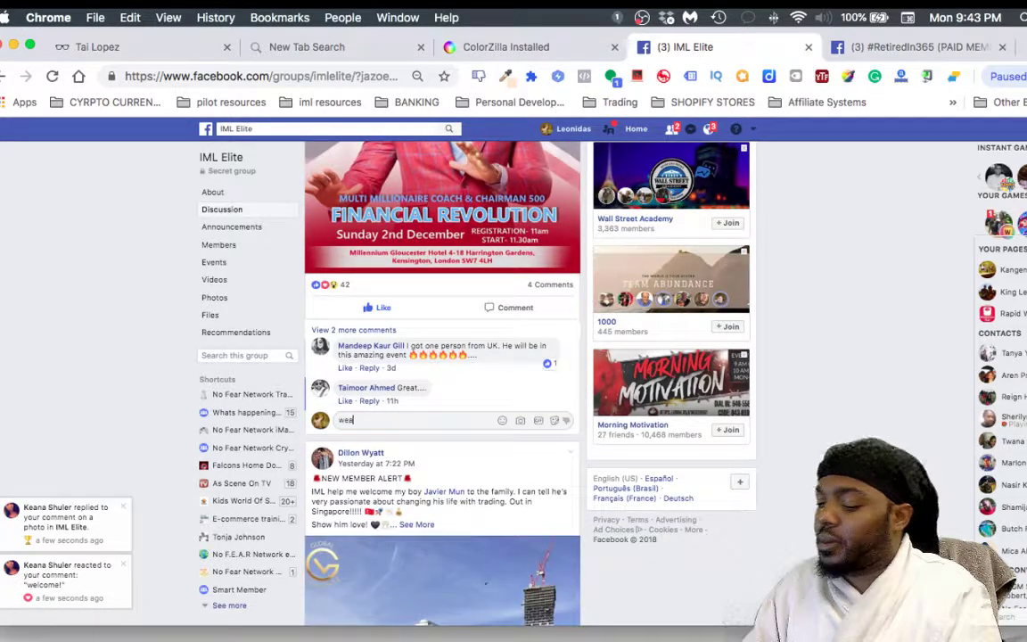
pyautogui.write(' taking ov')
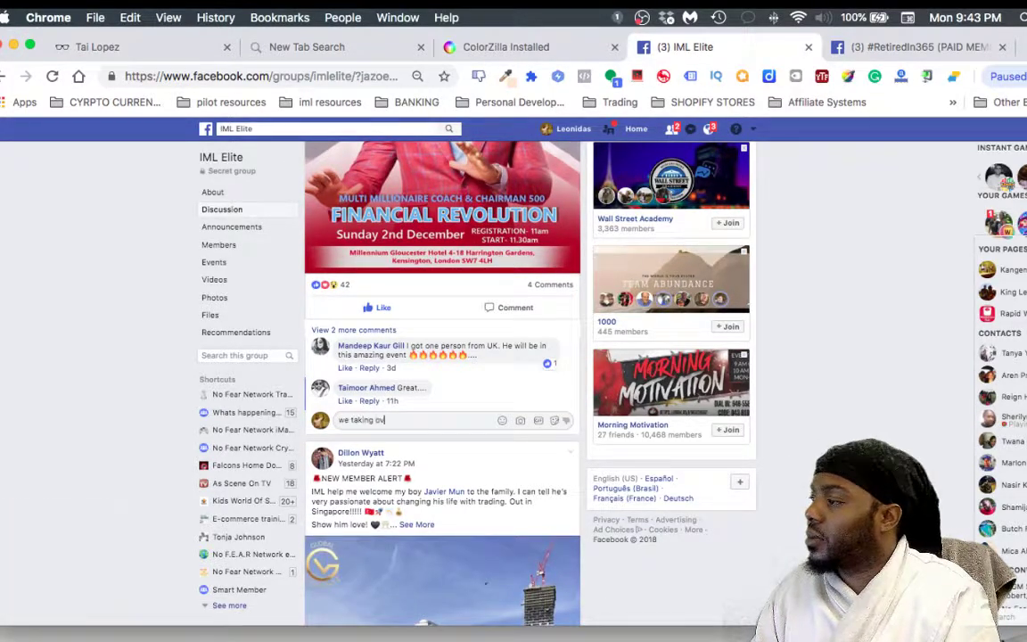
pyautogui.scroll(-1, 366, 422)
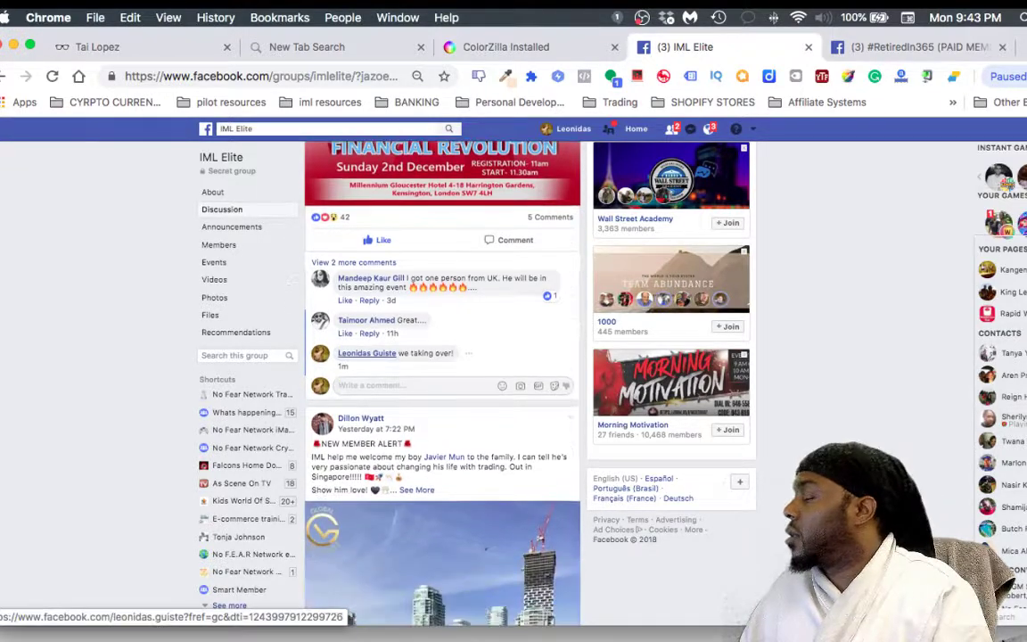
pyautogui.scroll(-2, 437, 426)
pyautogui.scroll(-1, 437, 426)
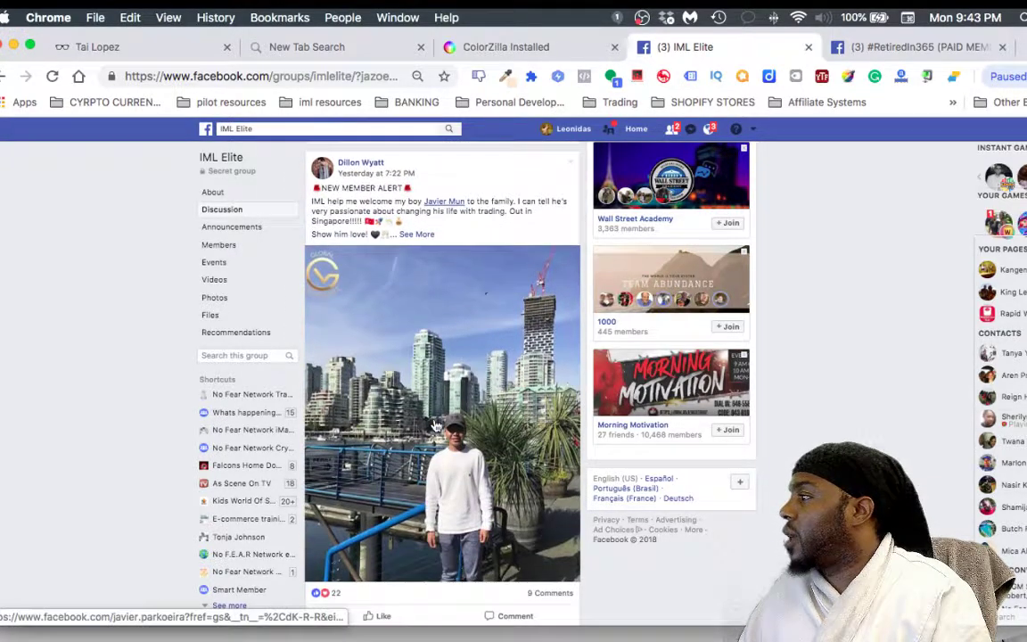
pyautogui.scroll(-1, 419, 472)
pyautogui.scroll(-1, 401, 517)
pyautogui.click(376, 499)
pyautogui.write('welcome!!')
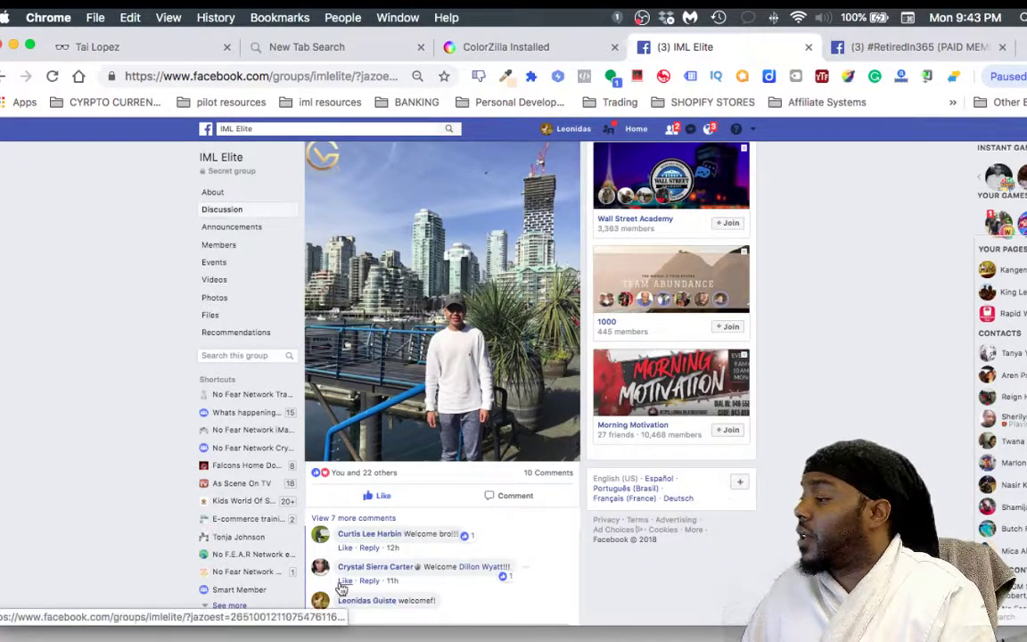
pyautogui.click(345, 581)
pyautogui.click(344, 548)
pyautogui.scroll(-2, 346, 544)
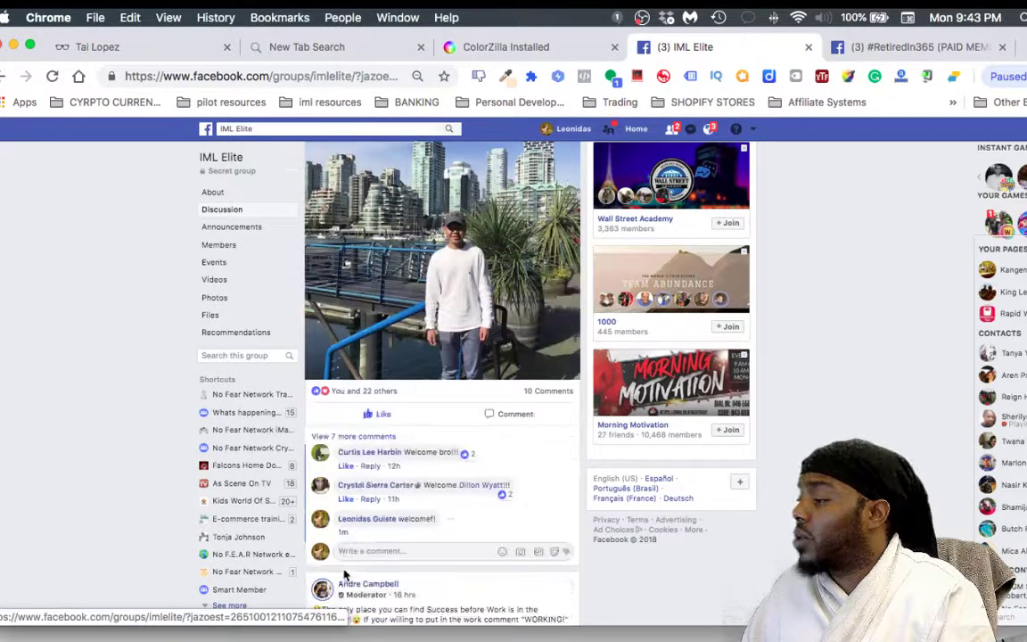
pyautogui.scroll(-4, 374, 569)
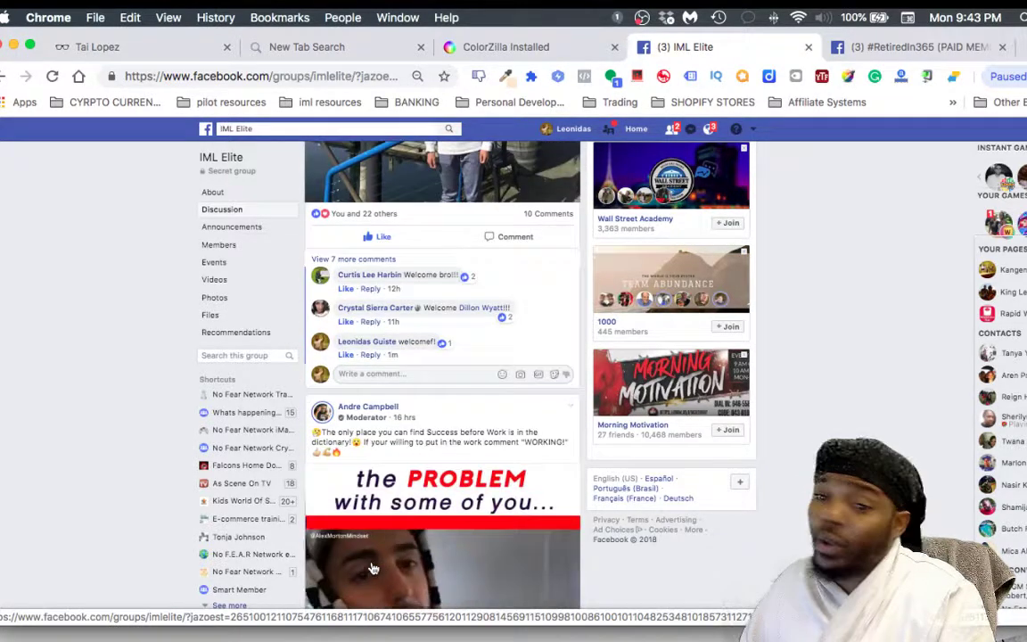
pyautogui.scroll(-2, 375, 567)
pyautogui.scroll(-1, 377, 558)
pyautogui.scroll(-4, 378, 550)
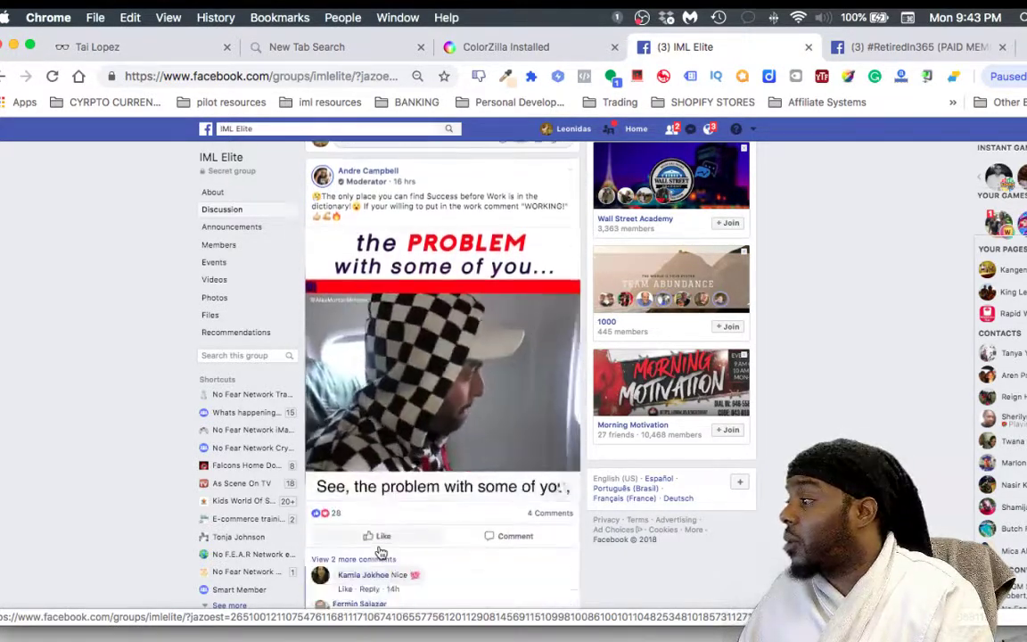
pyautogui.scroll(-2, 378, 535)
pyautogui.scroll(-2, 410, 484)
pyautogui.scroll(-3, 410, 484)
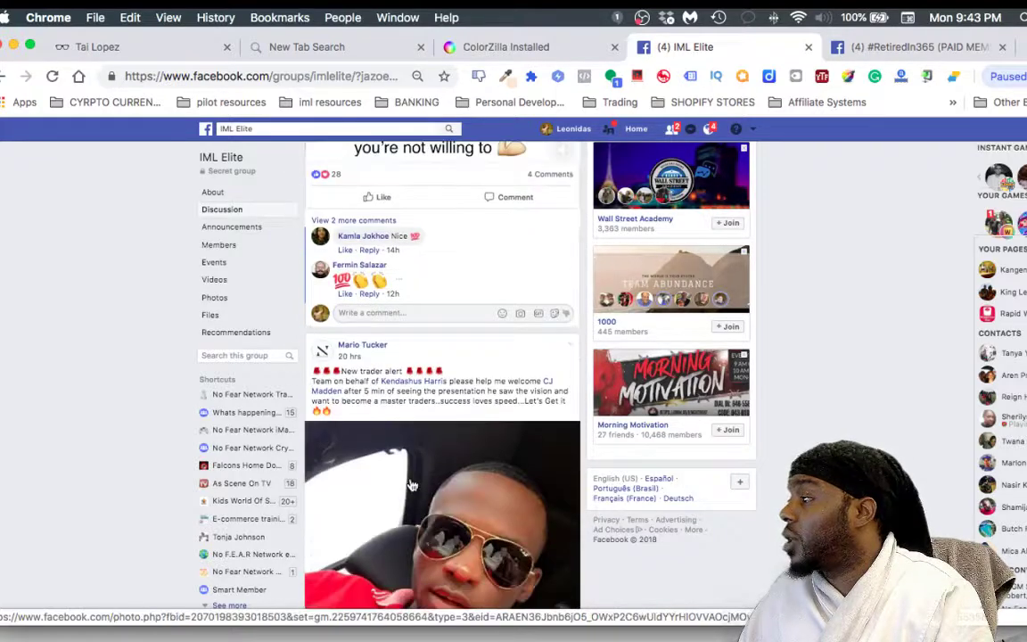
pyautogui.scroll(-1, 411, 484)
pyautogui.scroll(-2, 412, 485)
pyautogui.scroll(-1, 411, 485)
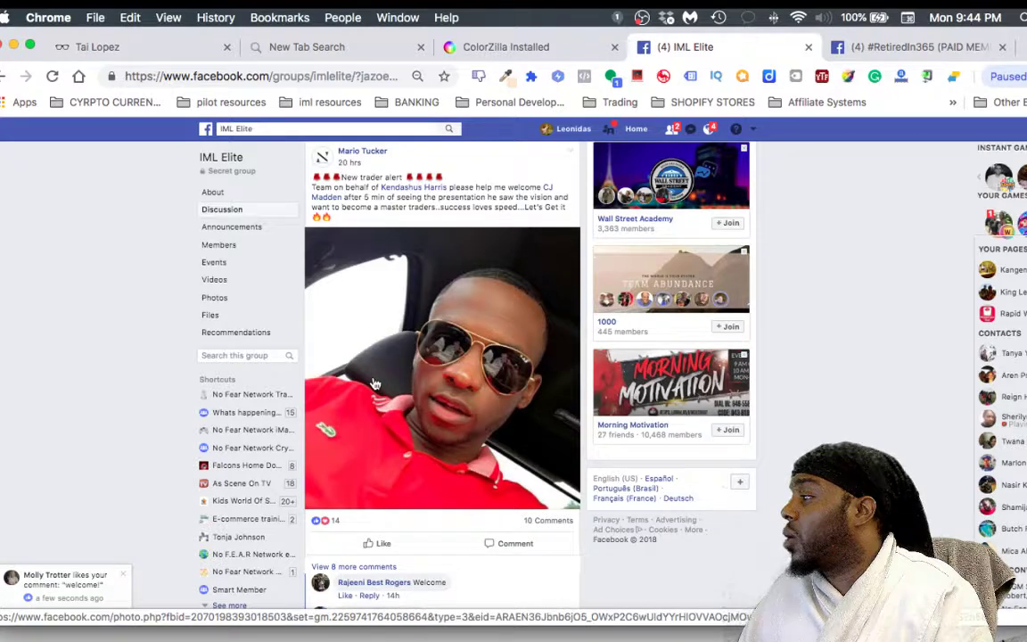
pyautogui.scroll(-1, 366, 509)
pyautogui.scroll(-2, 394, 499)
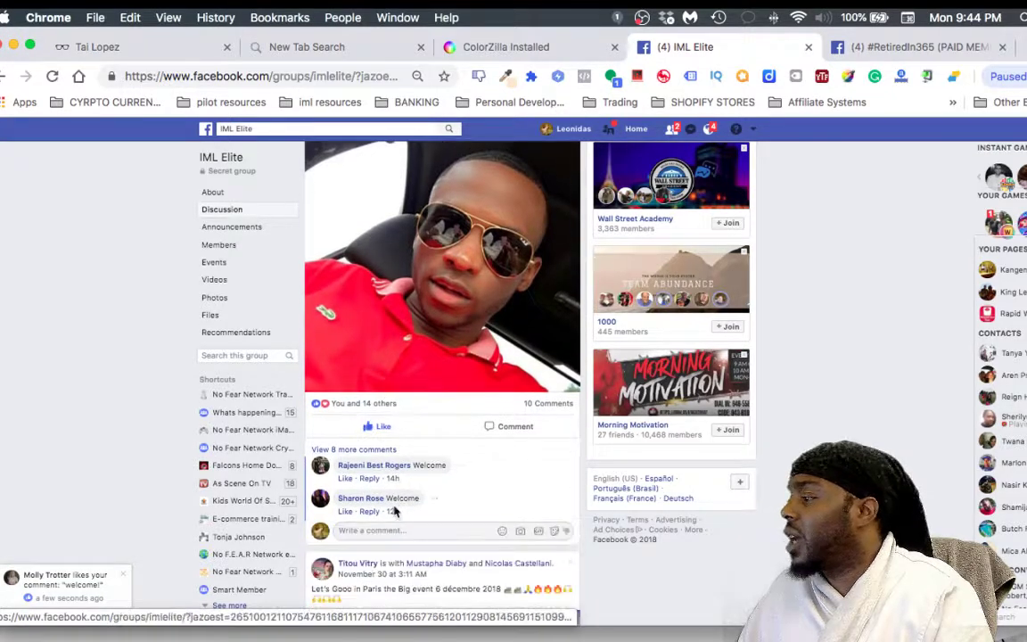
pyautogui.write('welcome!')
pyautogui.scroll(-3, 415, 352)
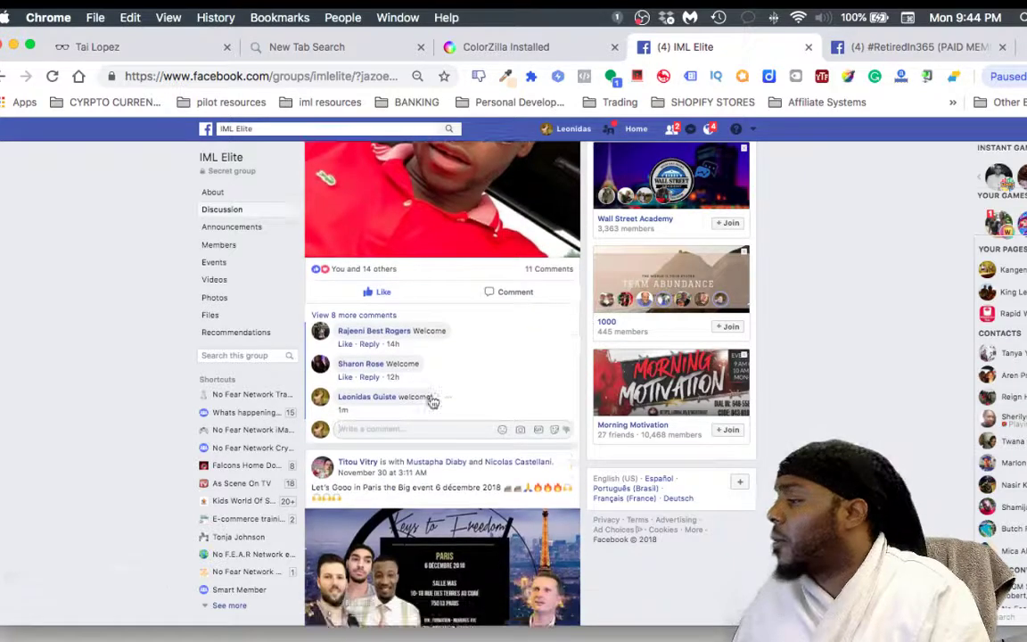
pyautogui.scroll(-2, 415, 352)
pyautogui.scroll(-1, 415, 353)
pyautogui.scroll(-2, 415, 352)
pyautogui.scroll(-2, 401, 353)
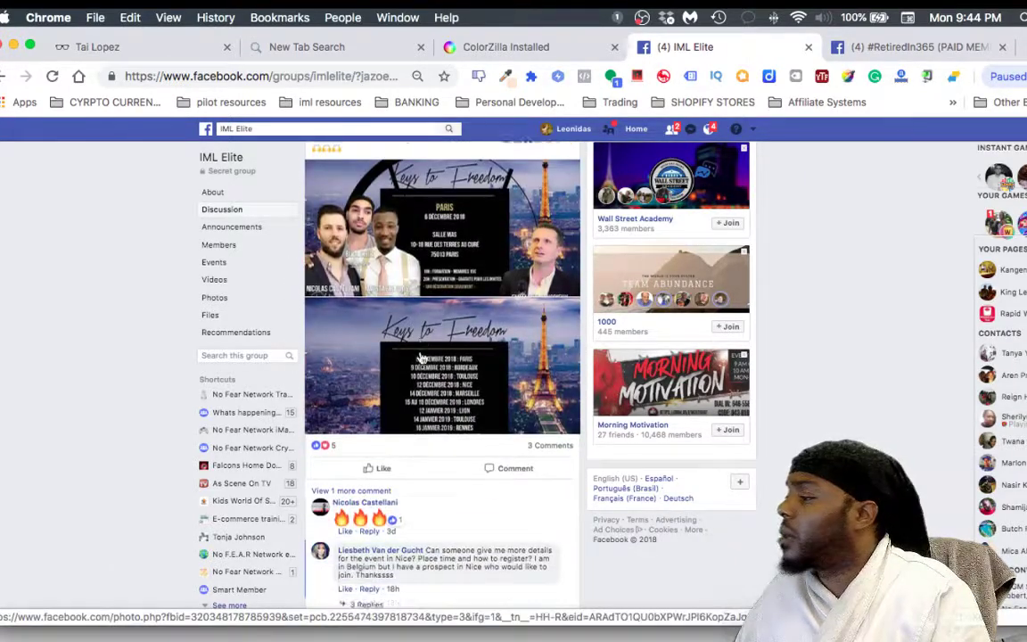
pyautogui.scroll(-1, 388, 354)
pyautogui.click(382, 345)
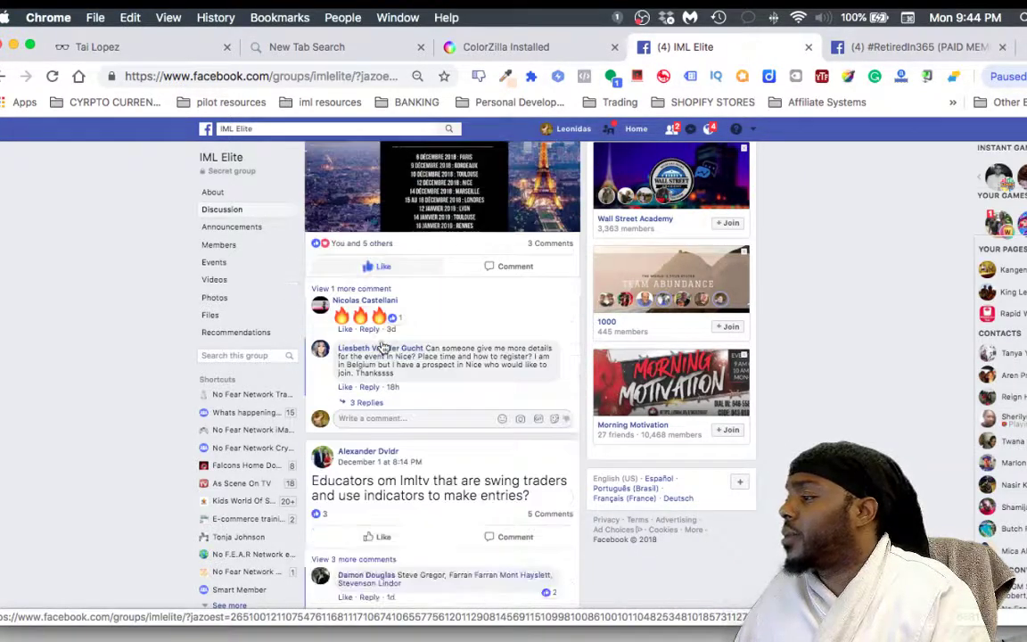
pyautogui.scroll(-1, 381, 343)
pyautogui.scroll(-3, 382, 366)
pyautogui.scroll(-1, 392, 369)
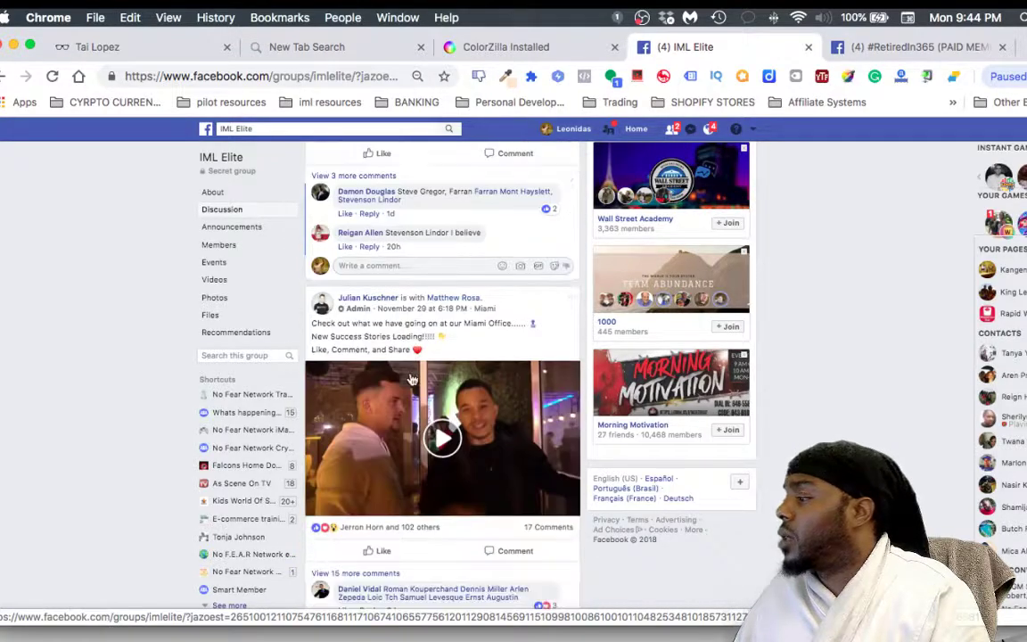
pyautogui.scroll(-1, 401, 372)
pyautogui.scroll(-2, 413, 376)
pyautogui.scroll(-2, 413, 376)
pyautogui.scroll(-3, 410, 376)
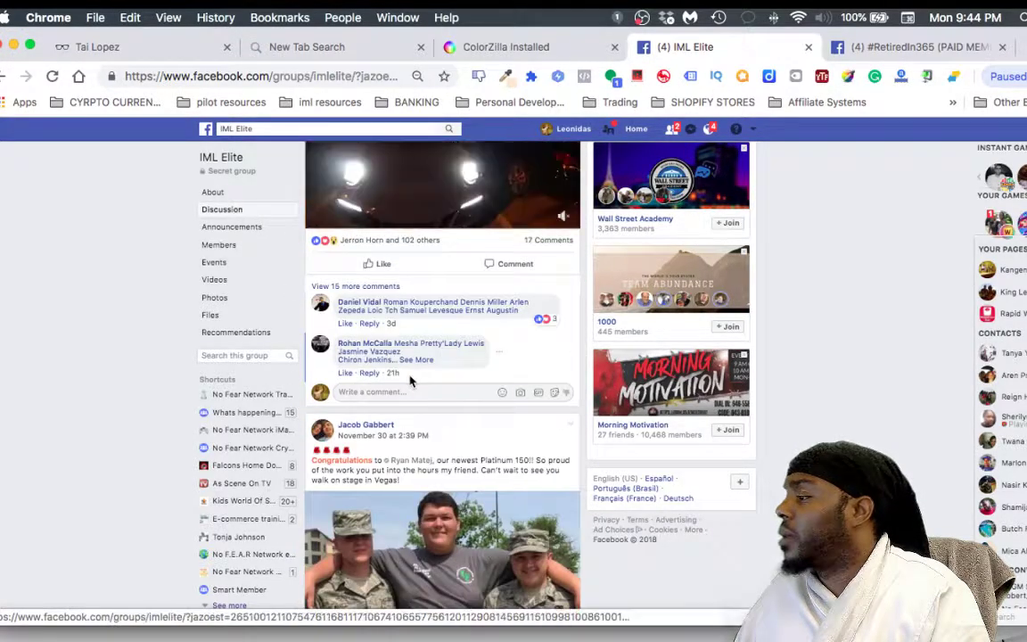
pyautogui.scroll(-2, 407, 377)
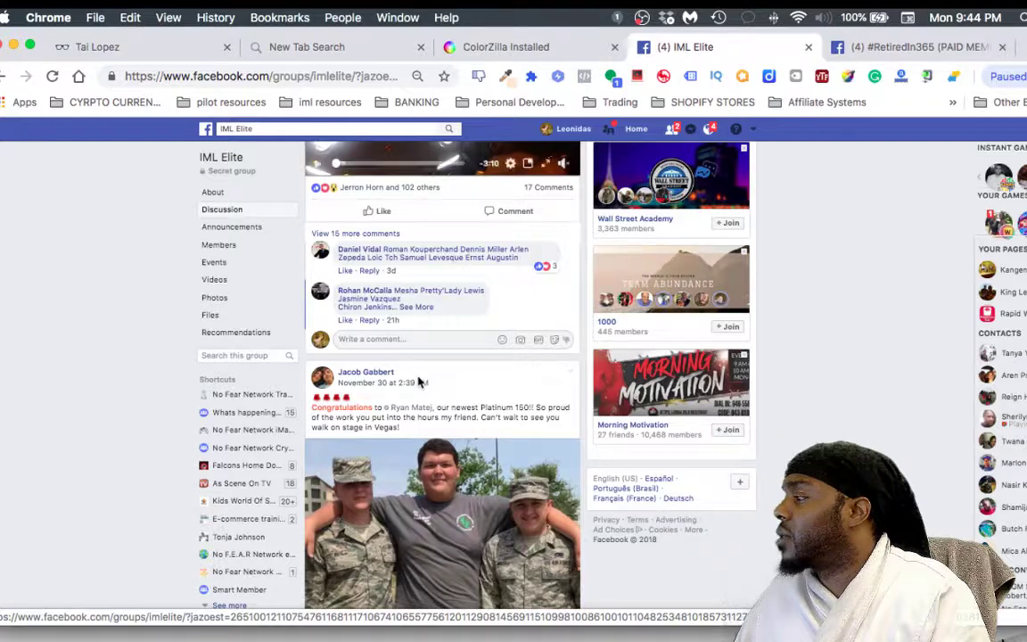
pyautogui.scroll(-6, 419, 382)
pyautogui.scroll(-2, 401, 428)
pyautogui.scroll(-3, 387, 501)
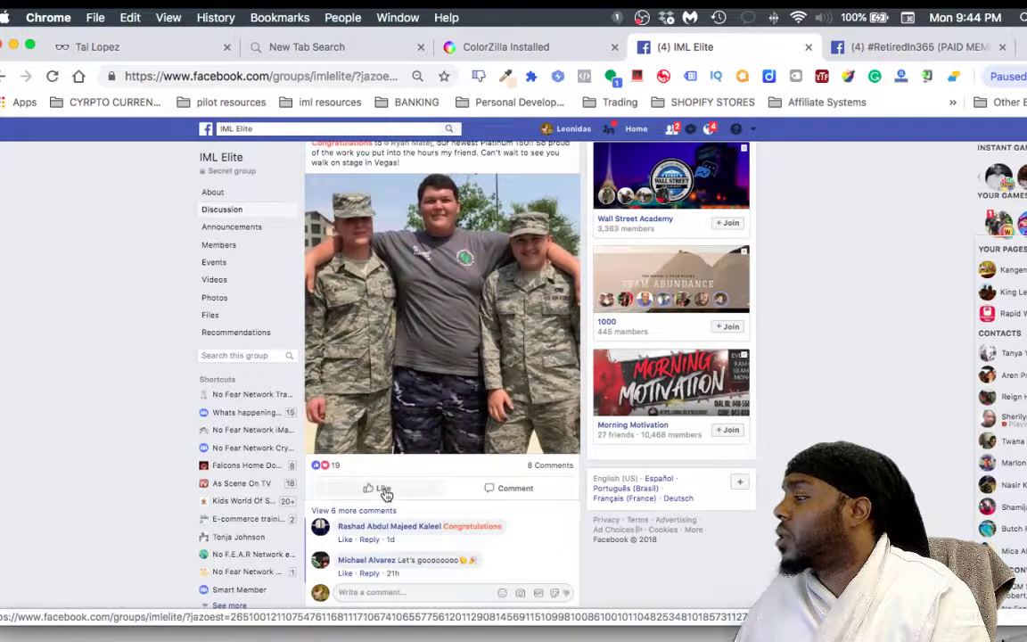
pyautogui.click(393, 593)
pyautogui.write('congrats')
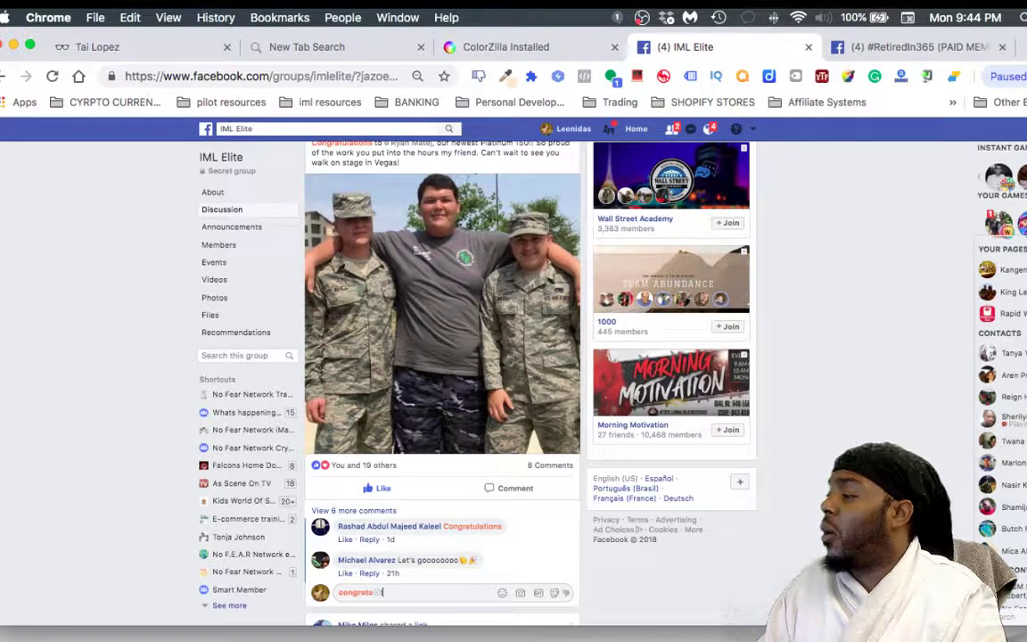
pyautogui.press('Return')
pyautogui.scroll(-5, 411, 576)
pyautogui.scroll(-3, 411, 576)
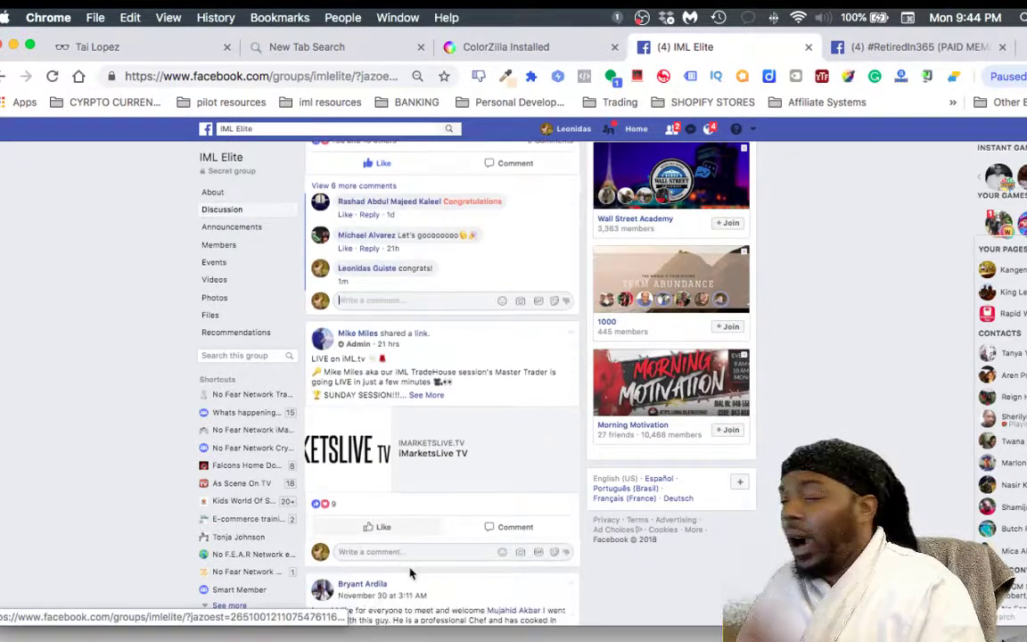
pyautogui.scroll(-1, 440, 567)
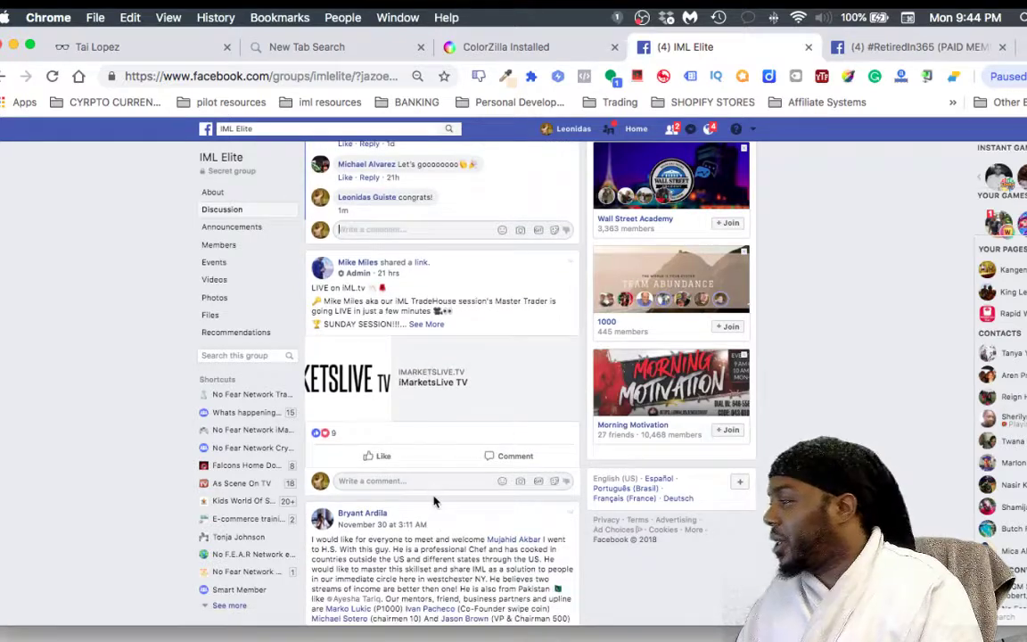
pyautogui.scroll(-1, 435, 502)
pyautogui.scroll(-2, 435, 502)
pyautogui.scroll(-2, 434, 502)
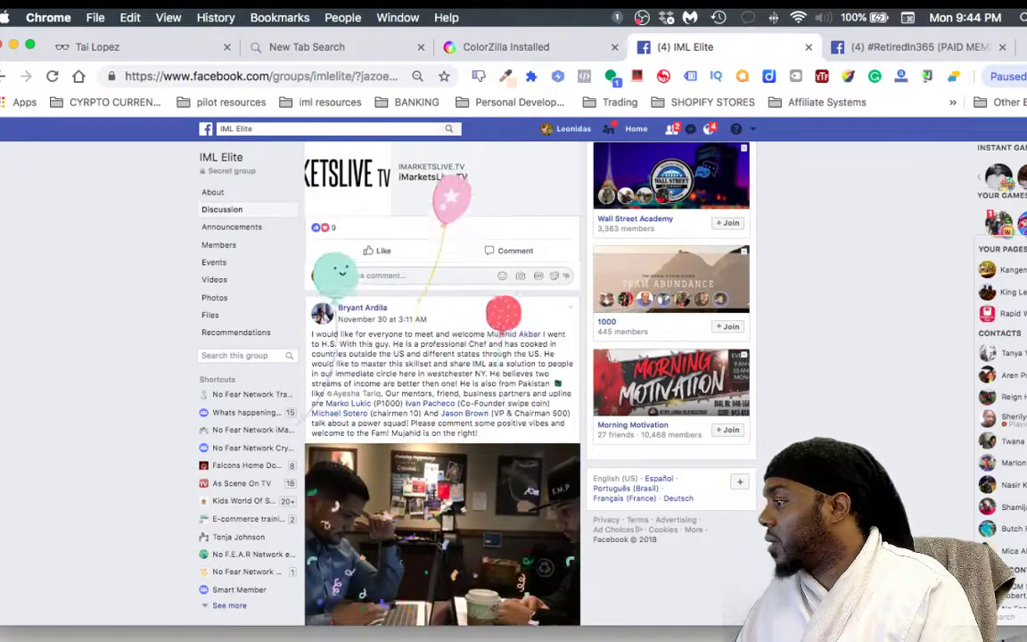
pyautogui.scroll(-4, 434, 502)
pyautogui.scroll(-5, 435, 502)
pyautogui.scroll(-1, 435, 508)
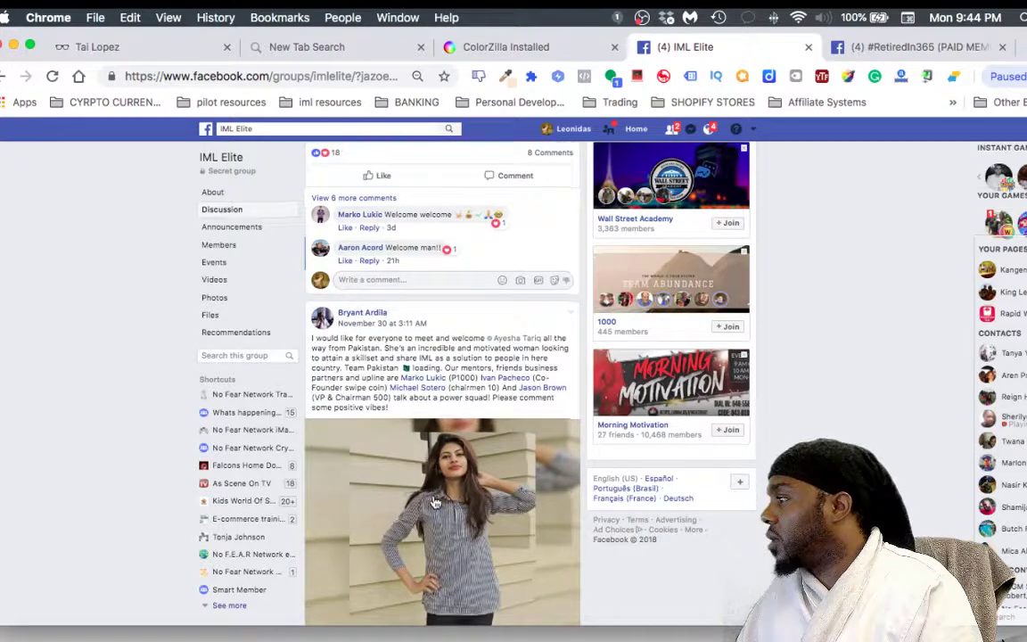
pyautogui.scroll(-3, 435, 509)
pyautogui.scroll(-2, 436, 509)
pyautogui.scroll(-1, 435, 508)
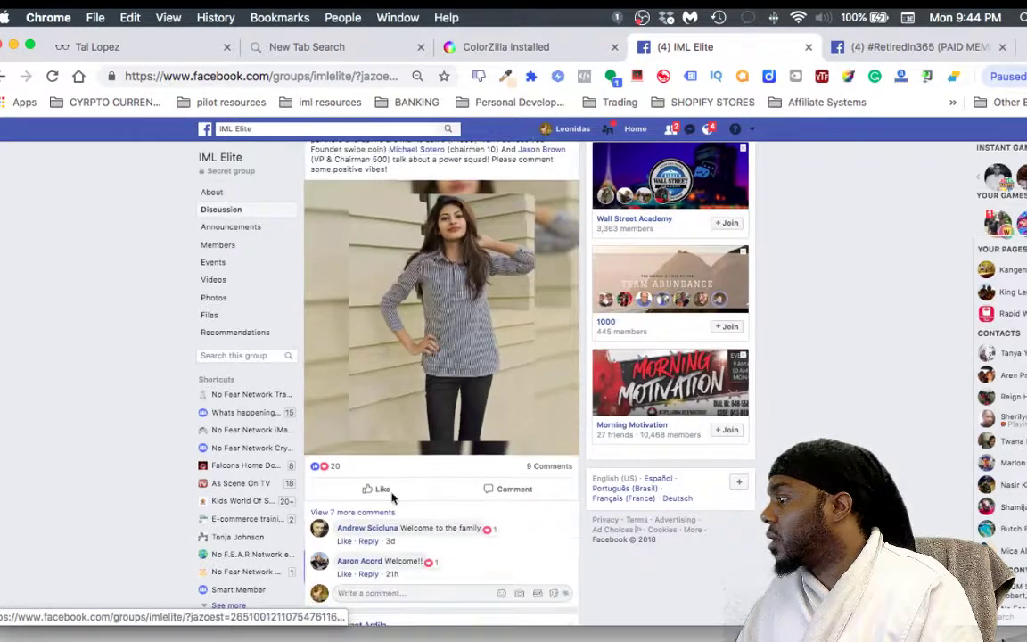
pyautogui.click(388, 488)
pyautogui.click(406, 591)
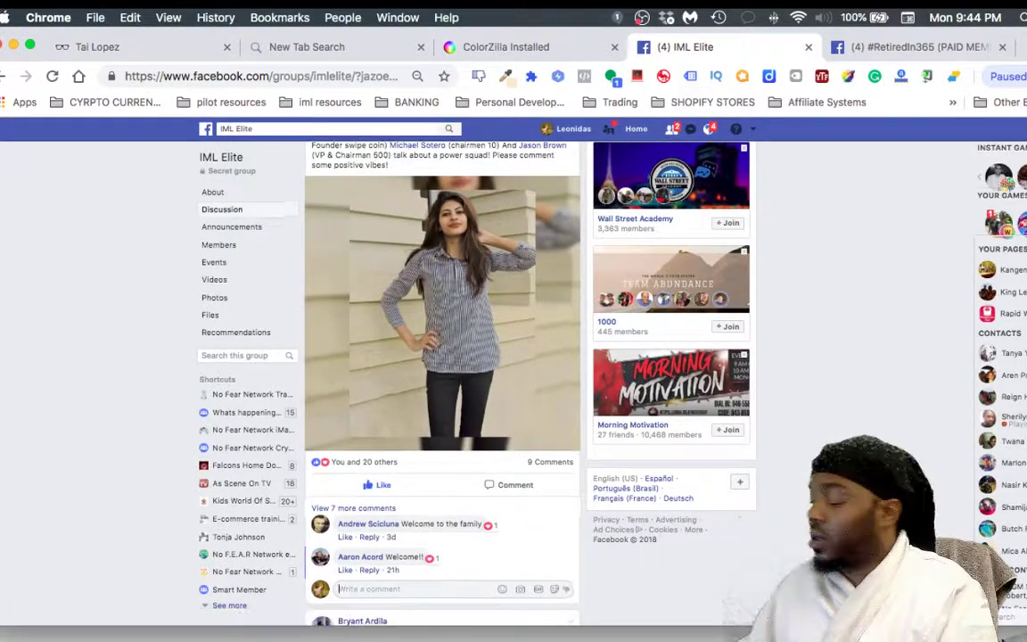
pyautogui.write('welcome')
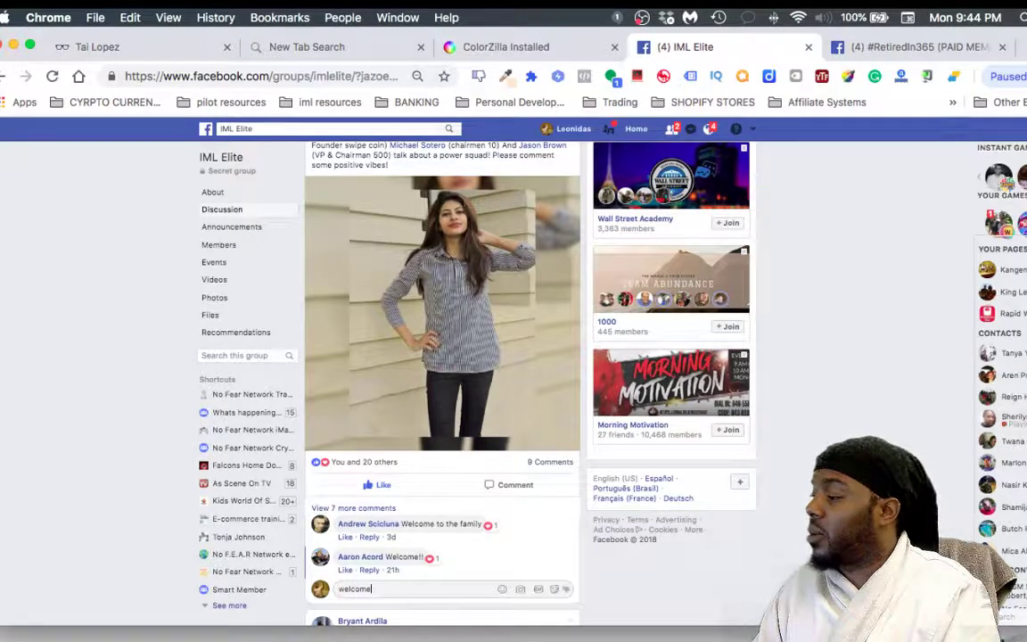
pyautogui.scroll(-2, 428, 512)
pyautogui.scroll(-1, 428, 513)
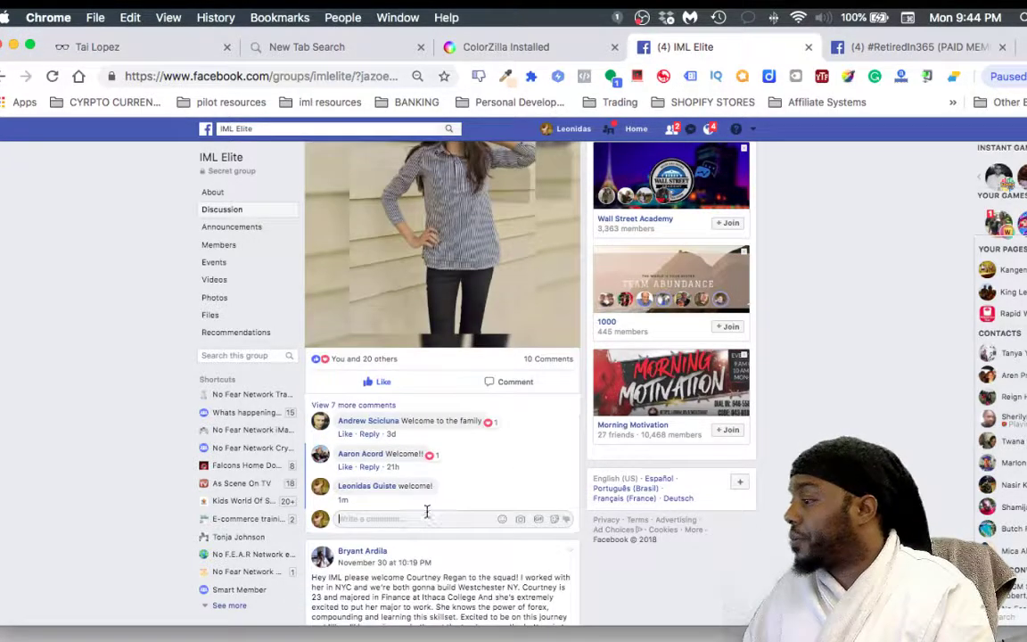
pyautogui.scroll(-2, 428, 512)
pyautogui.scroll(-1, 429, 516)
pyautogui.scroll(-1, 429, 515)
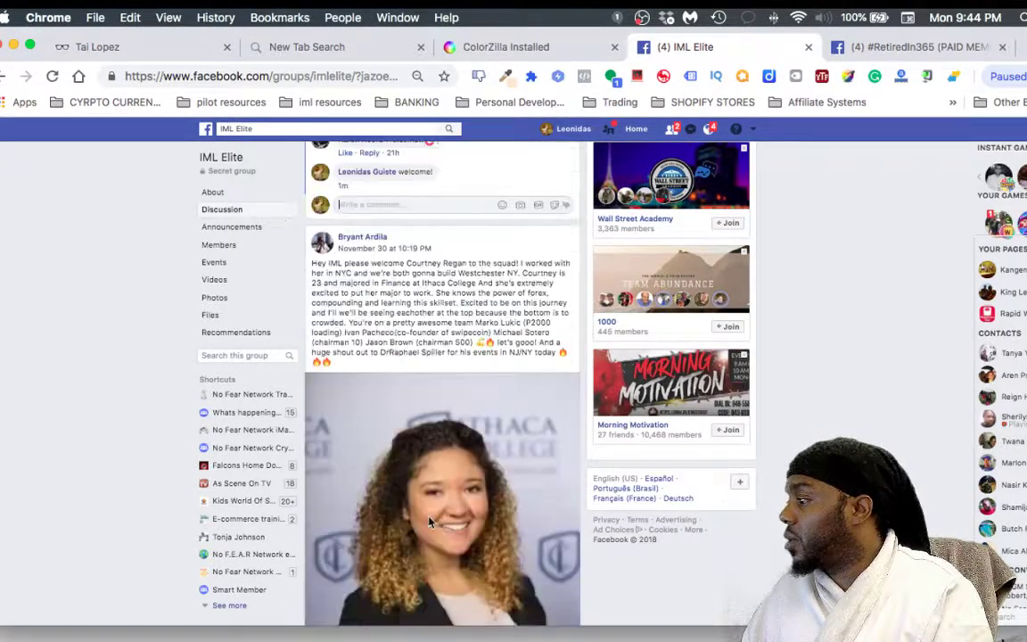
pyautogui.scroll(-2, 428, 517)
pyautogui.scroll(-2, 428, 522)
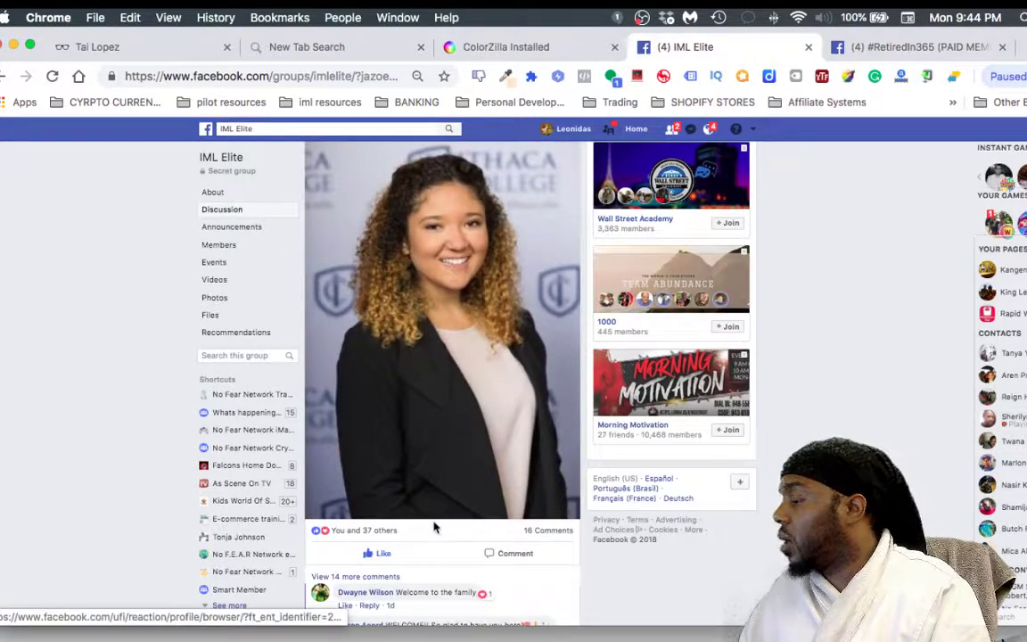
pyautogui.scroll(5, 436, 525)
pyautogui.scroll(3, 600, 319)
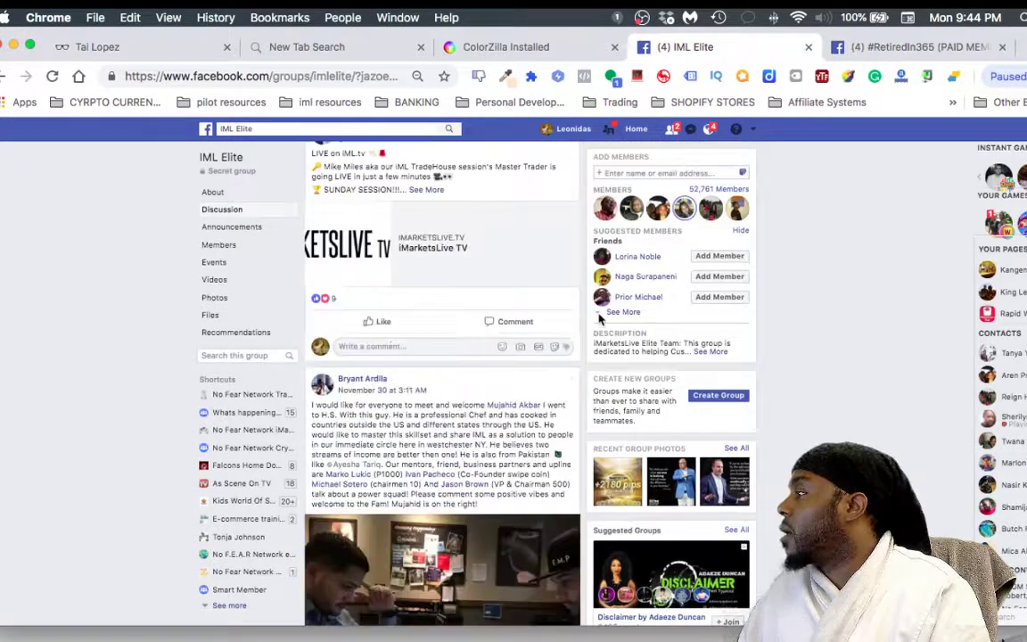
# Step: Glance at notifications, then return Home, discarding the unfinished IML Elite comment
pyautogui.click(710, 130)
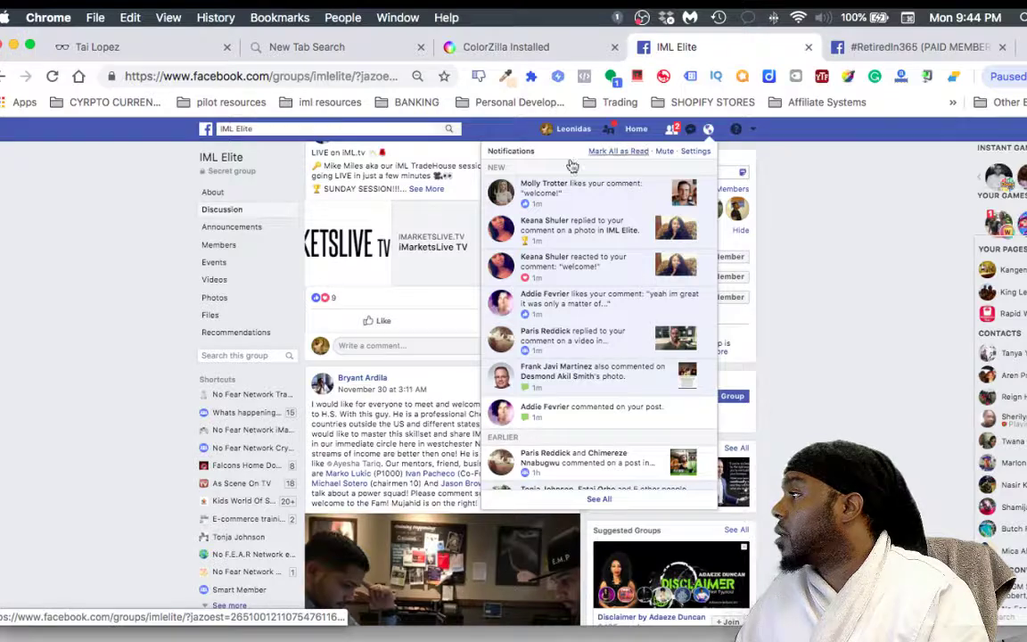
pyautogui.click(675, 131)
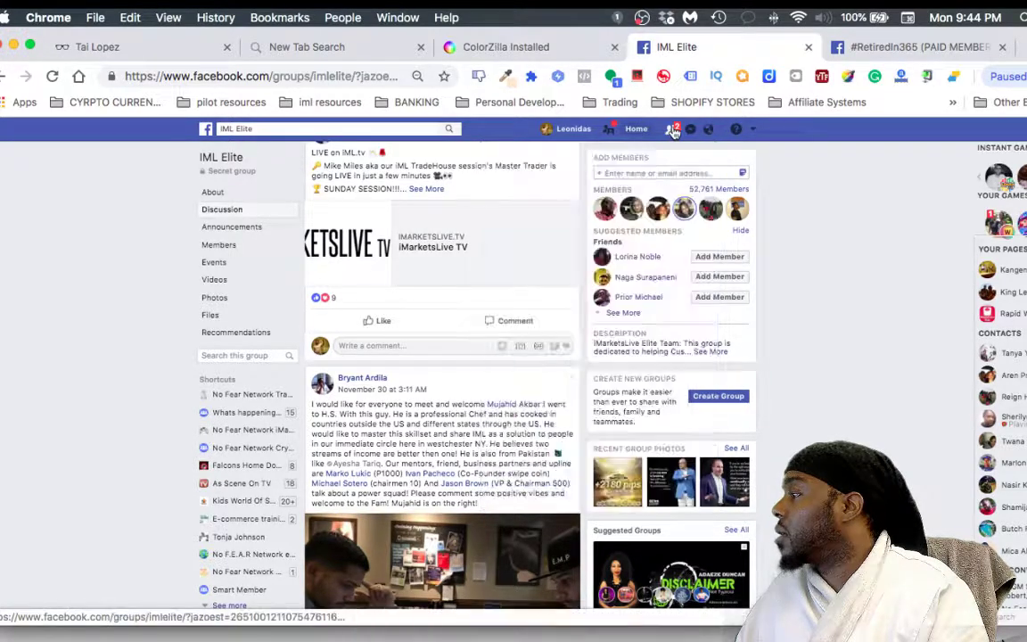
pyautogui.click(499, 176)
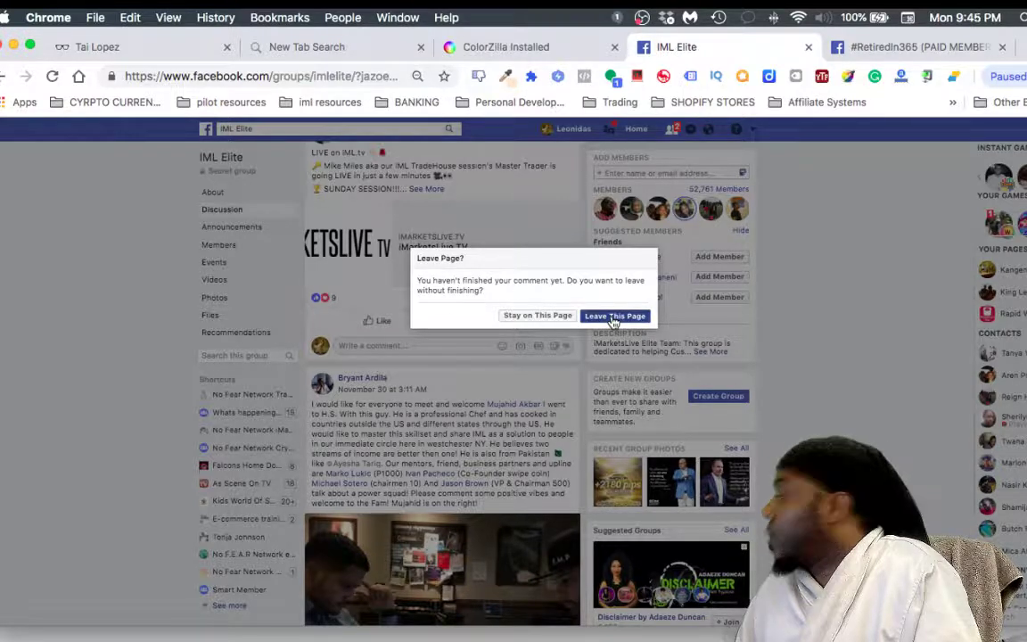
pyautogui.click(613, 317)
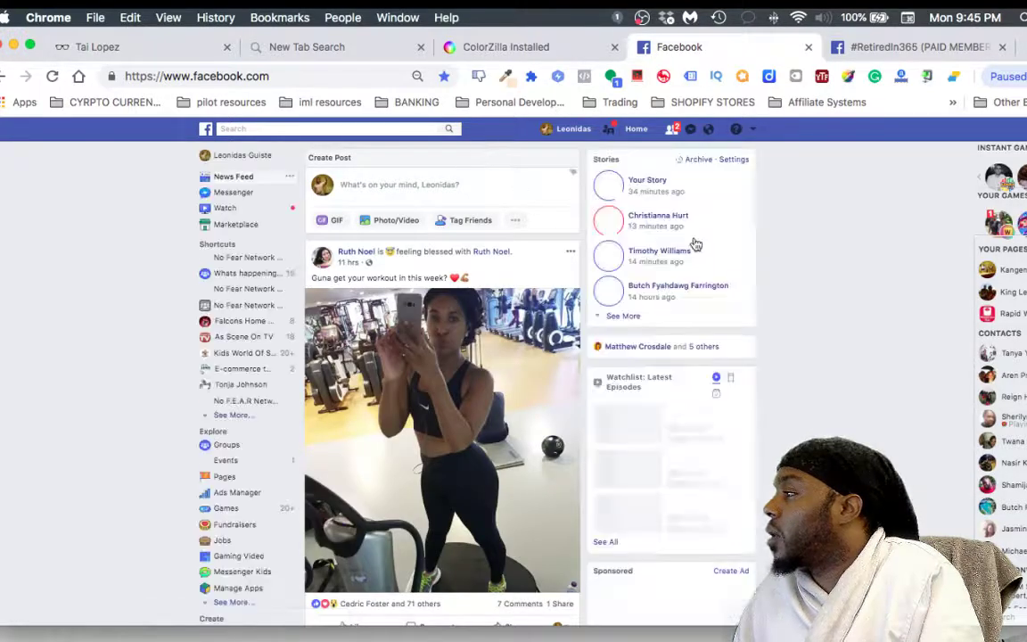
pyautogui.scroll(-3, 619, 281)
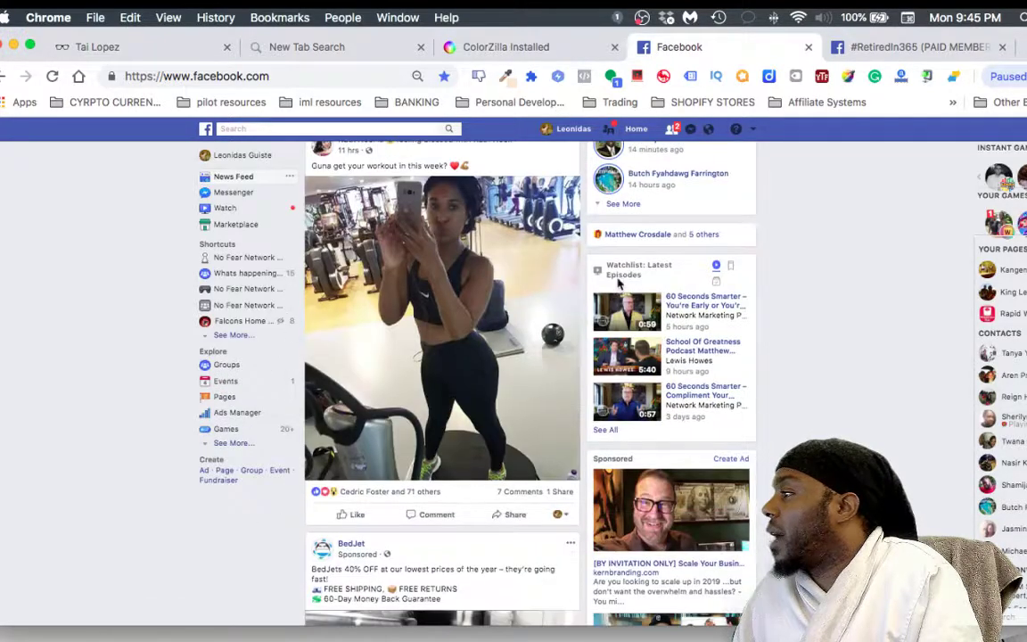
# Step: Like the gym selfie post, then reload the News Feed using the Facebook logo
pyautogui.click(346, 517)
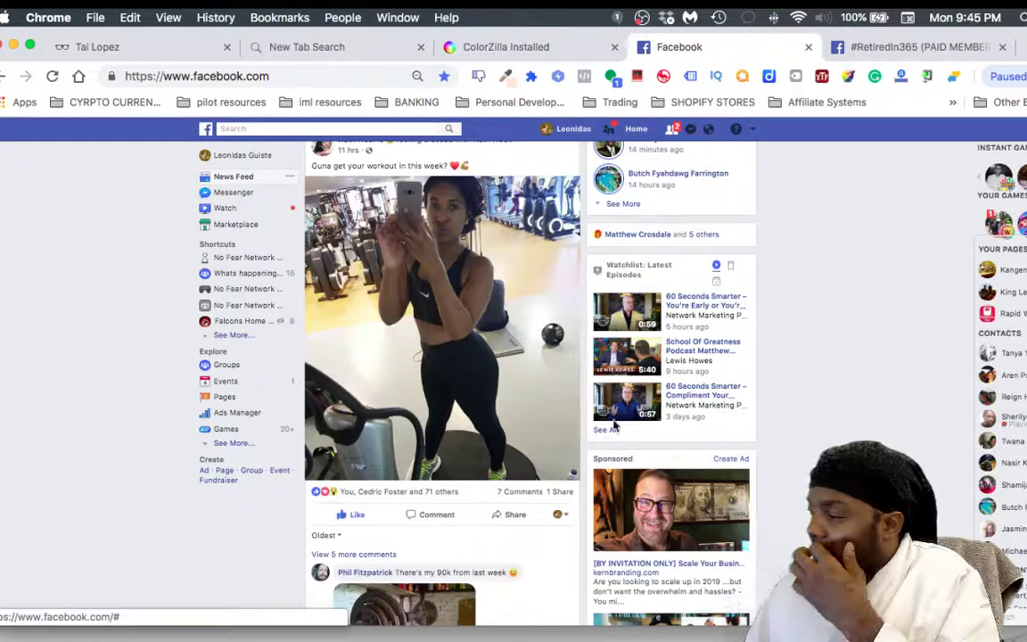
pyautogui.scroll(-3, 614, 427)
pyautogui.scroll(-2, 614, 437)
pyautogui.scroll(-5, 611, 468)
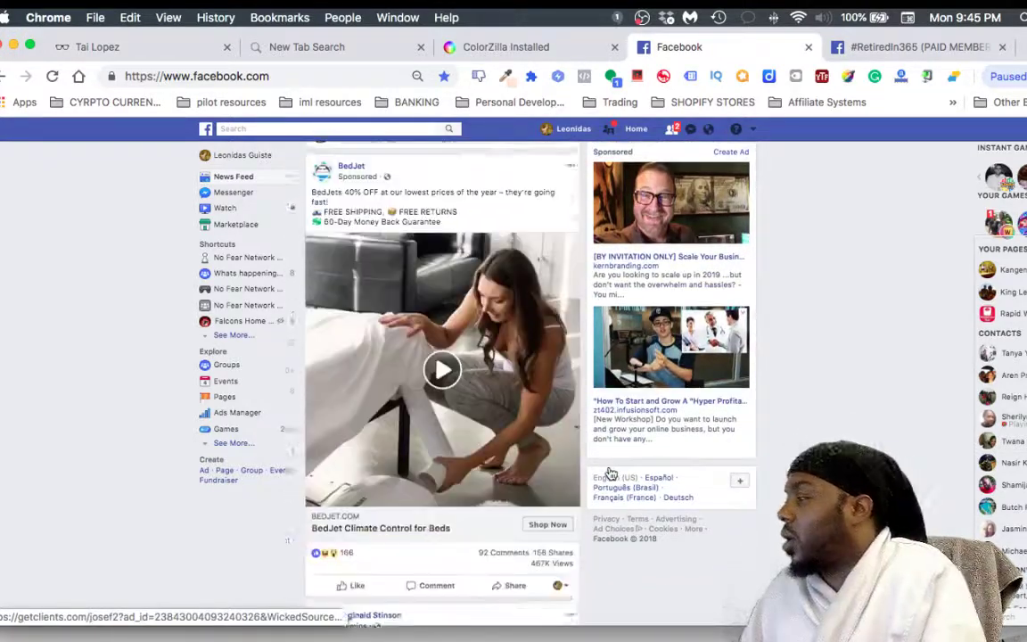
pyautogui.scroll(-3, 611, 472)
pyautogui.scroll(-3, 611, 473)
pyautogui.scroll(-1, 611, 473)
pyautogui.scroll(-2, 610, 472)
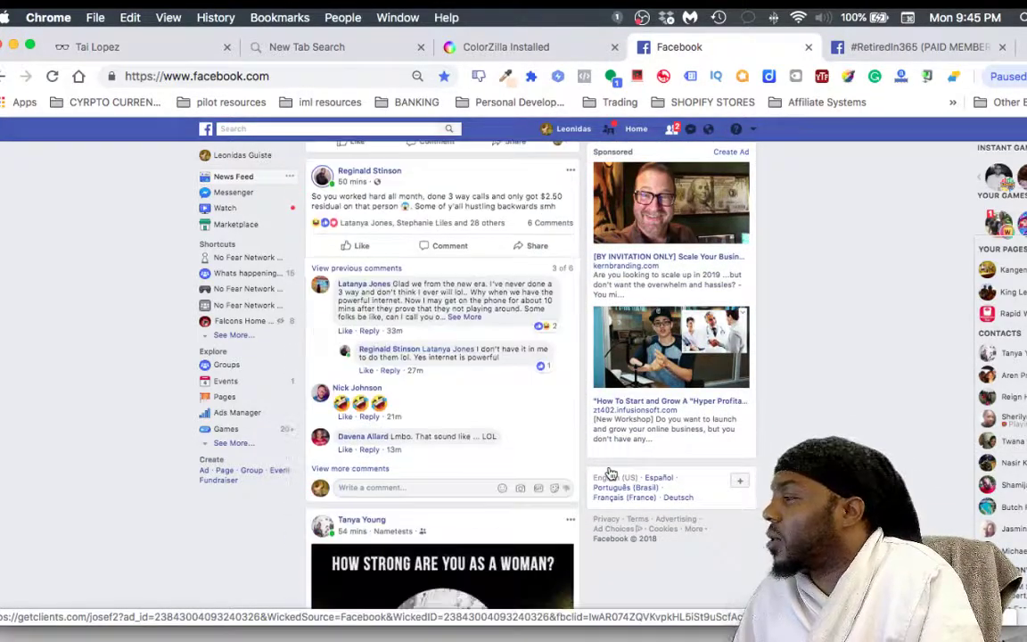
pyautogui.scroll(-3, 610, 472)
pyautogui.scroll(-2, 611, 473)
pyautogui.scroll(-5, 611, 472)
pyautogui.scroll(-3, 610, 473)
pyautogui.scroll(-3, 610, 472)
pyautogui.scroll(-2, 611, 472)
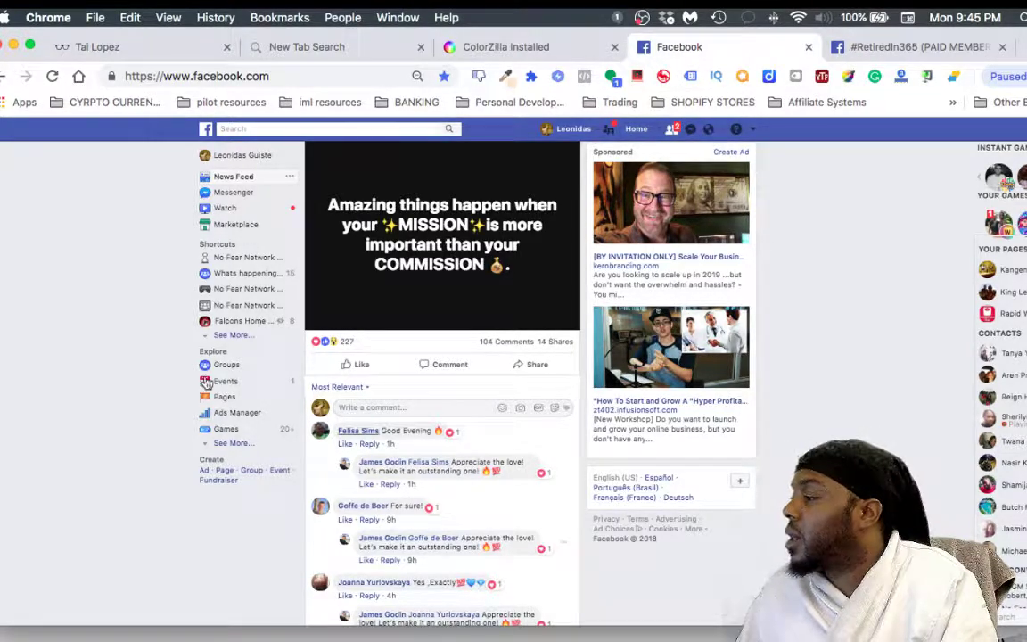
pyautogui.scroll(5, 207, 383)
pyautogui.scroll(5, 207, 384)
pyautogui.scroll(5, 206, 384)
pyautogui.scroll(10, 207, 384)
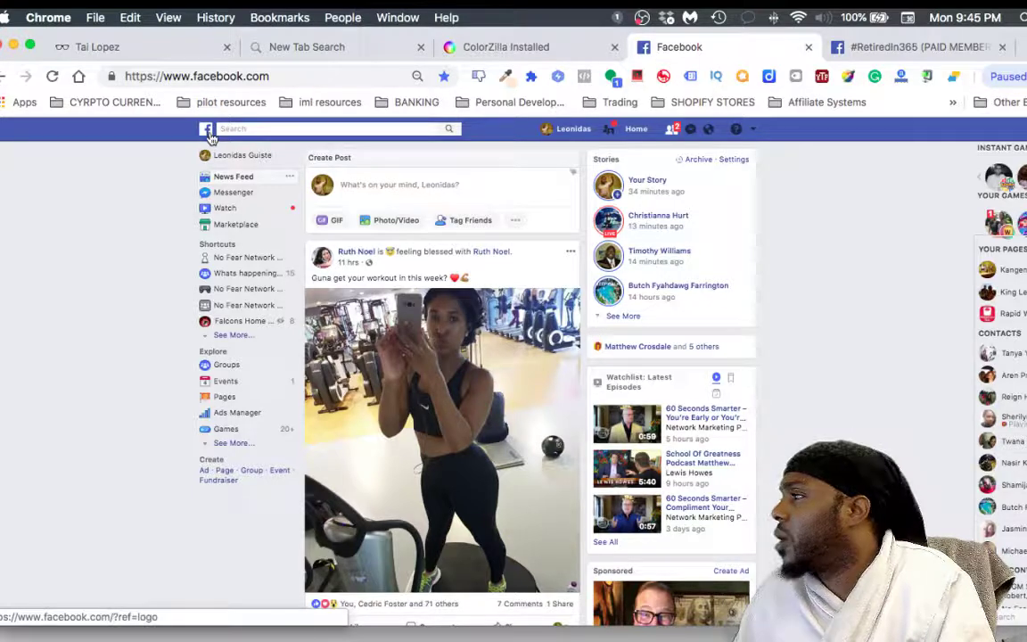
pyautogui.click(206, 129)
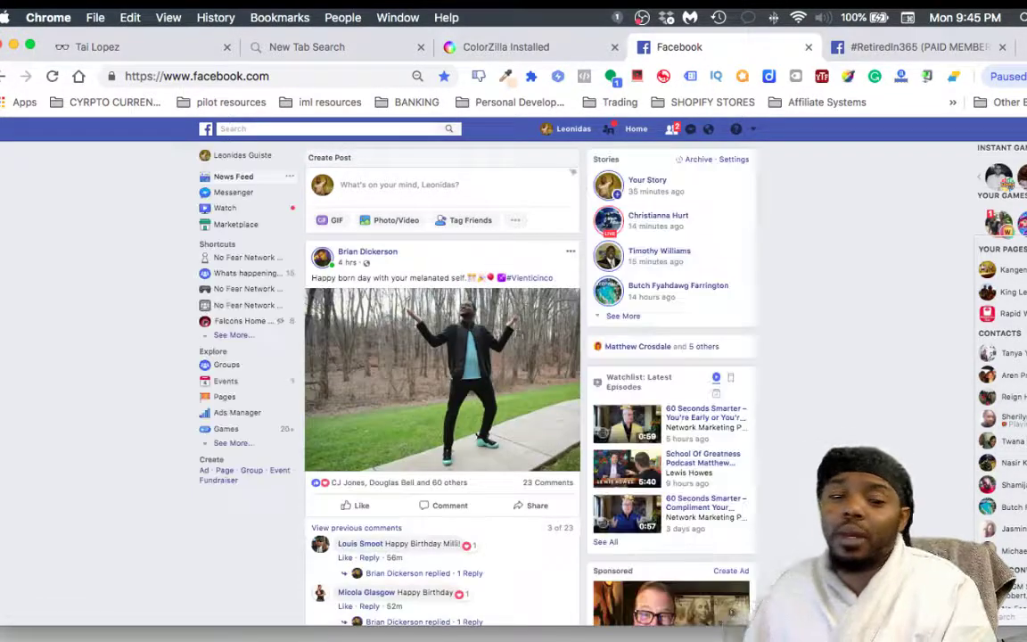